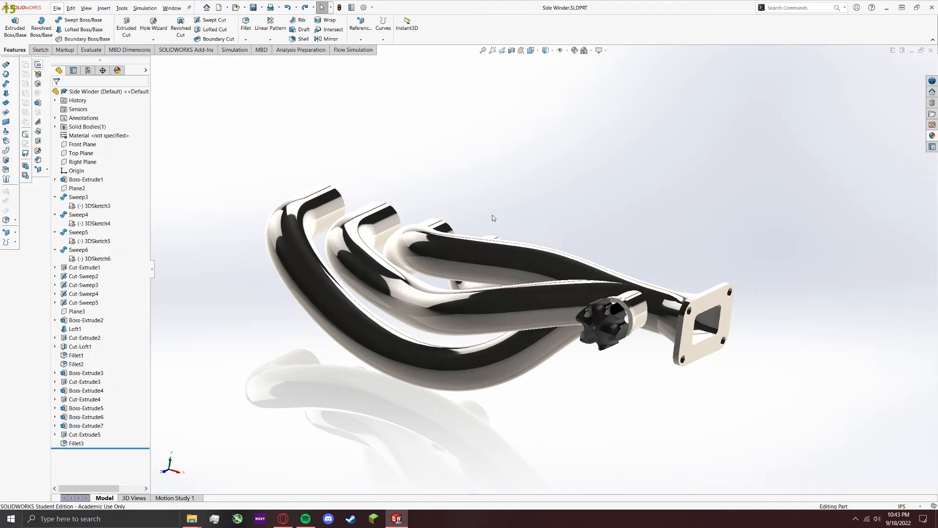
middle_click_drag(498, 216, 293, 303)
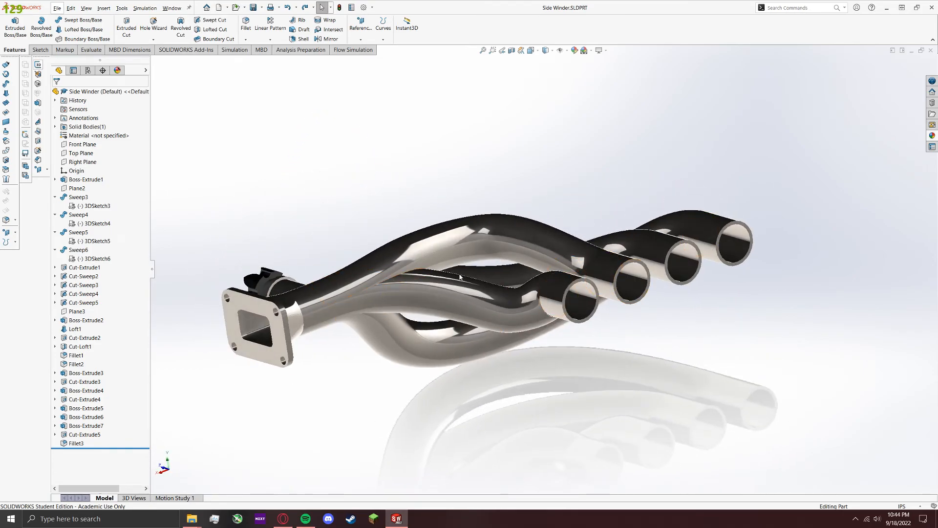
mouse_move(404, 254)
middle_mouse_down()
mouse_move(345, 247)
mouse_move(359, 225)
mouse_move(406, 199)
mouse_move(477, 235)
mouse_move(606, 271)
mouse_move(637, 297)
mouse_move(635, 276)
middle_mouse_up()
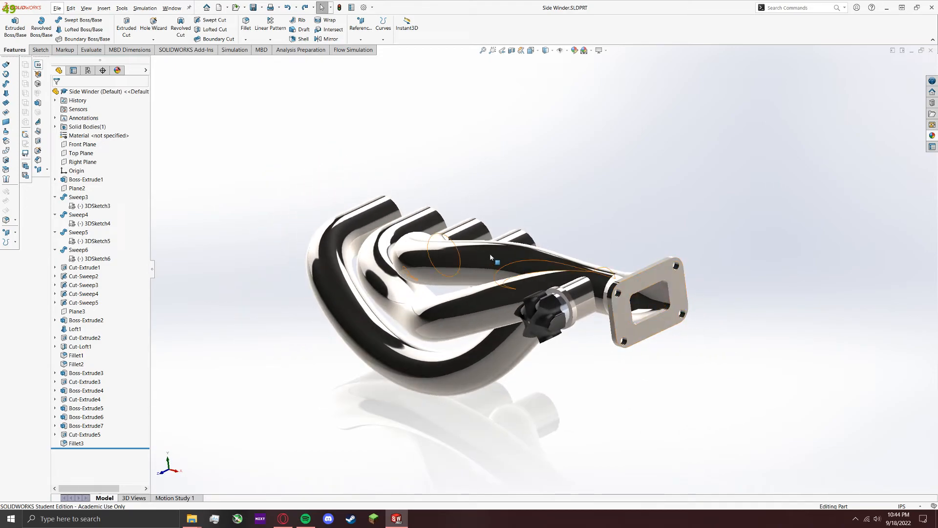
mouse_move(565, 214)
middle_mouse_down()
mouse_move(573, 226)
mouse_move(611, 235)
middle_mouse_up()
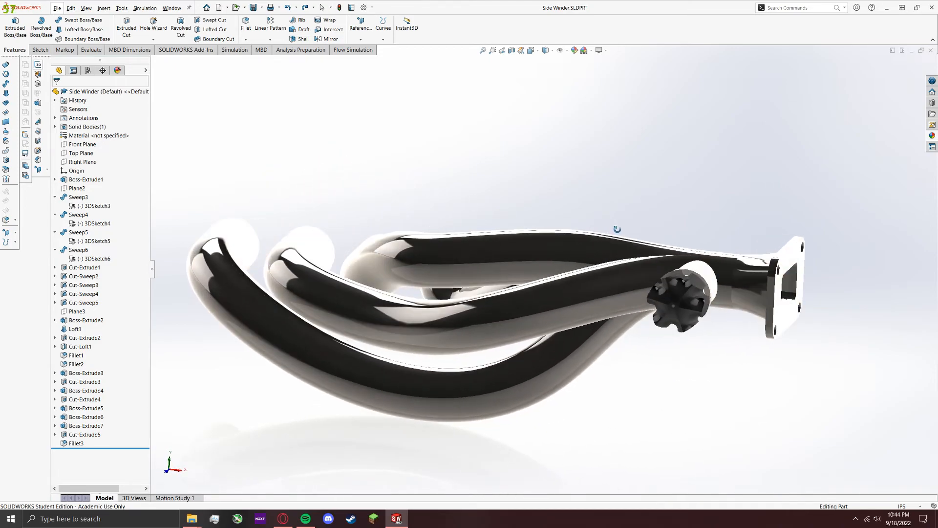
- Start the Flow Simulation Create Lids tool and select the front face of the rectangular flange
left_click(198, 51)
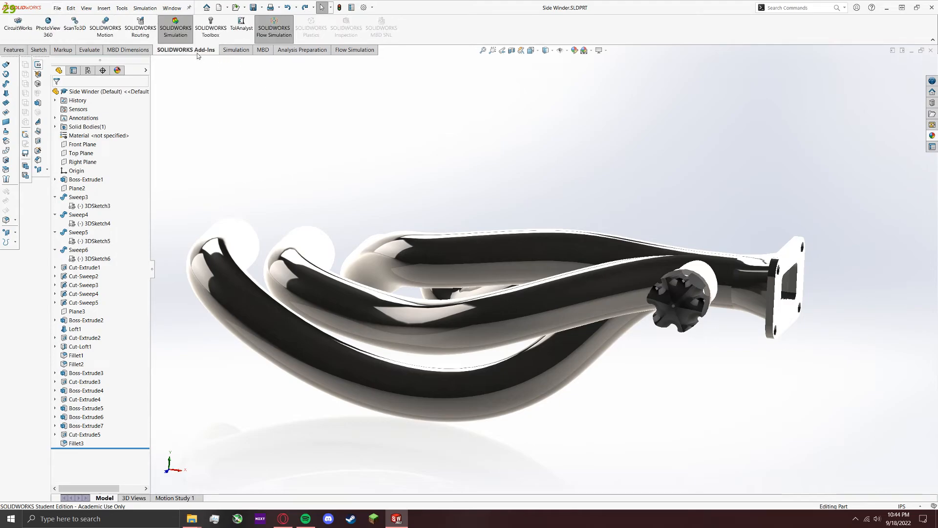
left_click(280, 35)
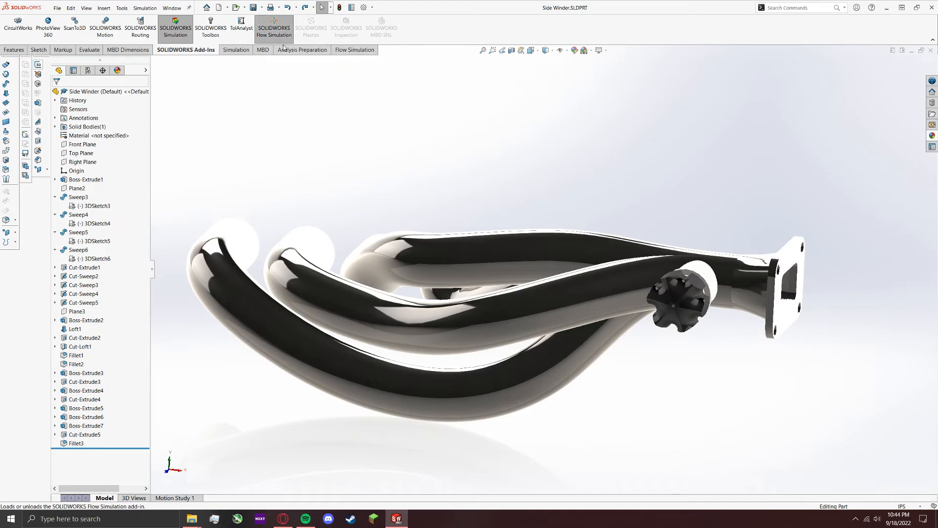
left_click(357, 52)
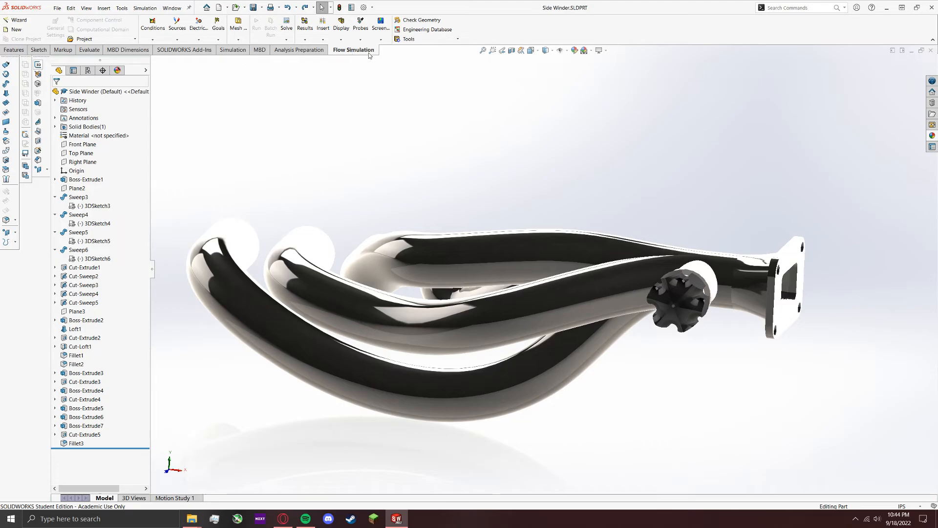
left_click(447, 39)
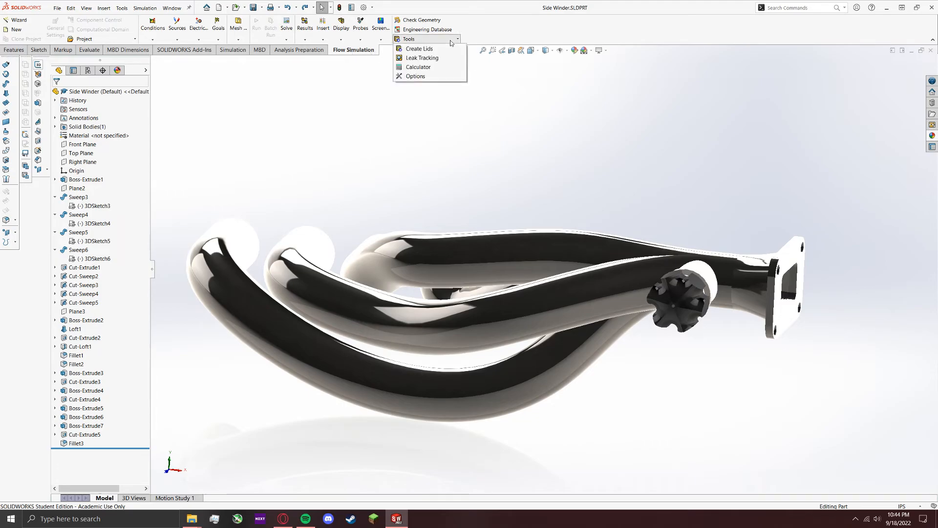
left_click(419, 49)
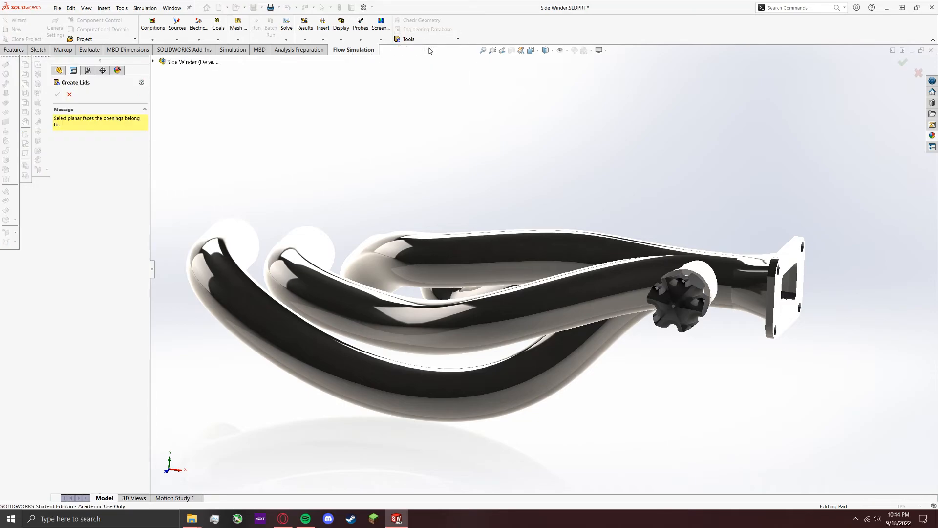
middle_click_drag(562, 170, 433, 150)
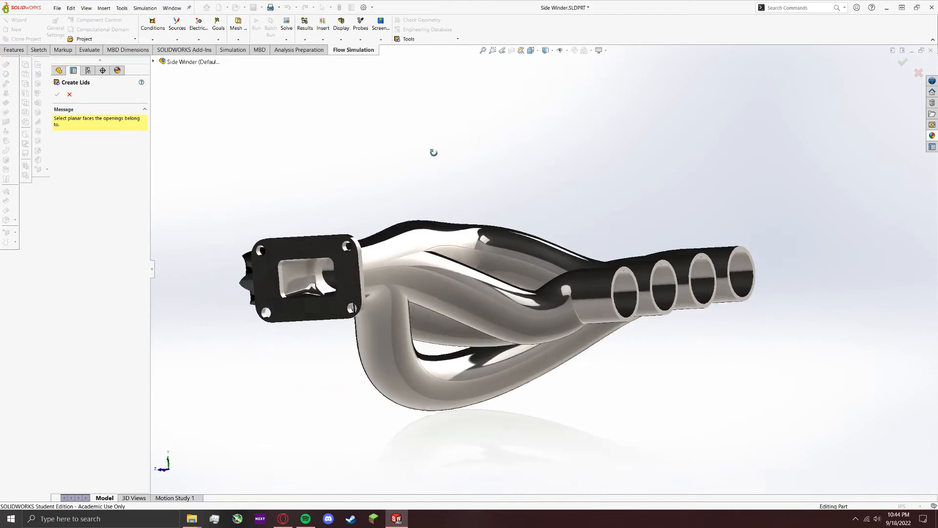
left_click(307, 251)
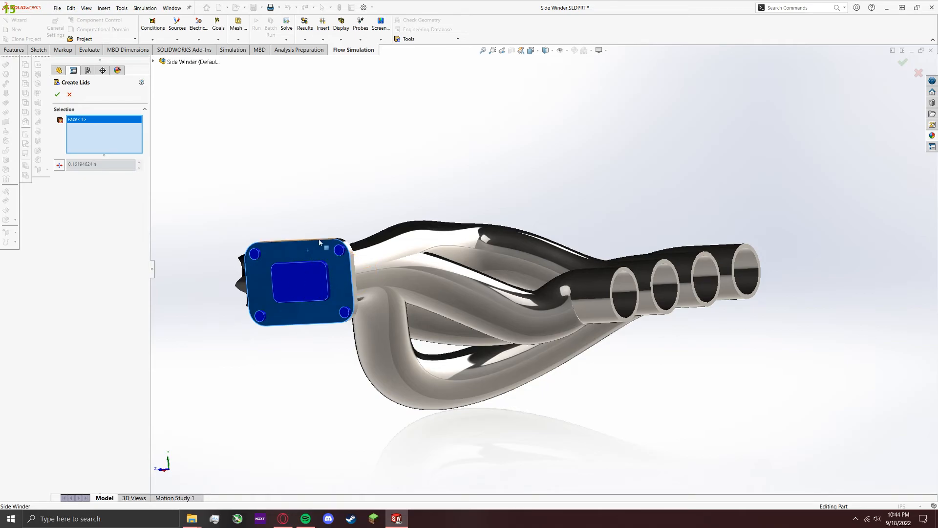
- Add the four ring-shaped pipe end faces to the lid selection and create the lids
middle_click_drag(320, 241, 493, 302)
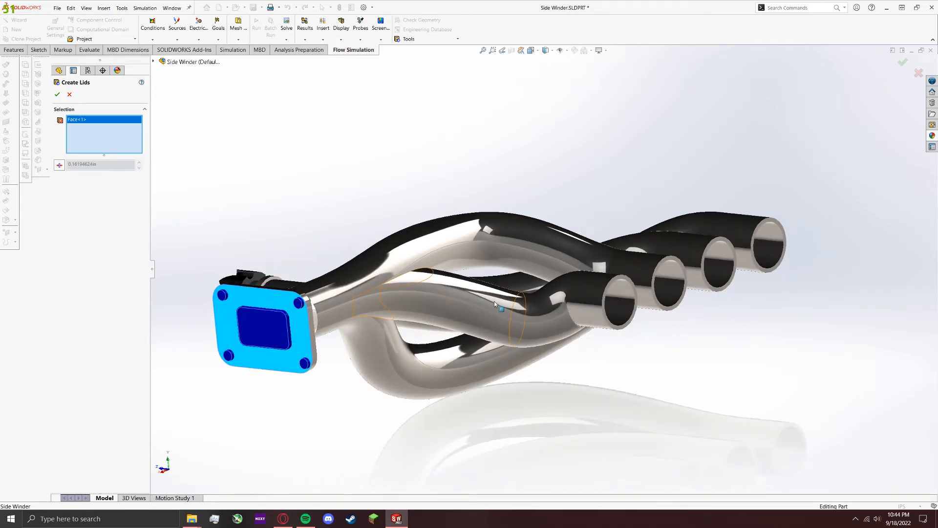
scroll(683, 298, "down", 5)
left_click(421, 247)
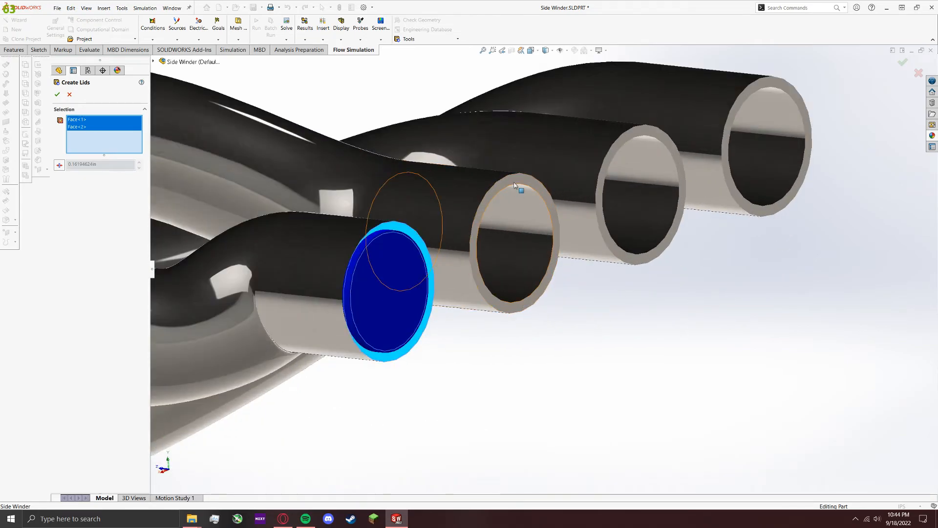
left_click(514, 186)
left_click(649, 135)
left_click(743, 103)
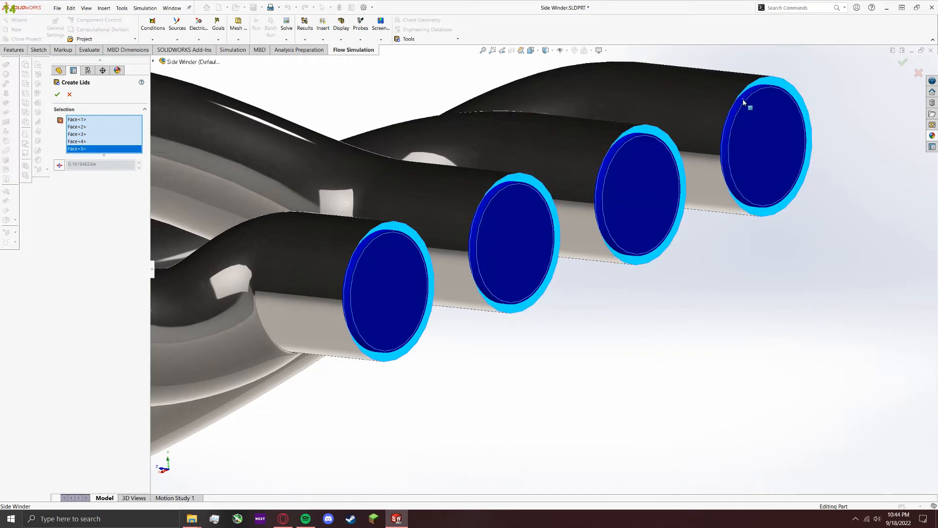
scroll(624, 195, "up", 6)
middle_click_drag(268, 211, 143, 116)
left_click(58, 95)
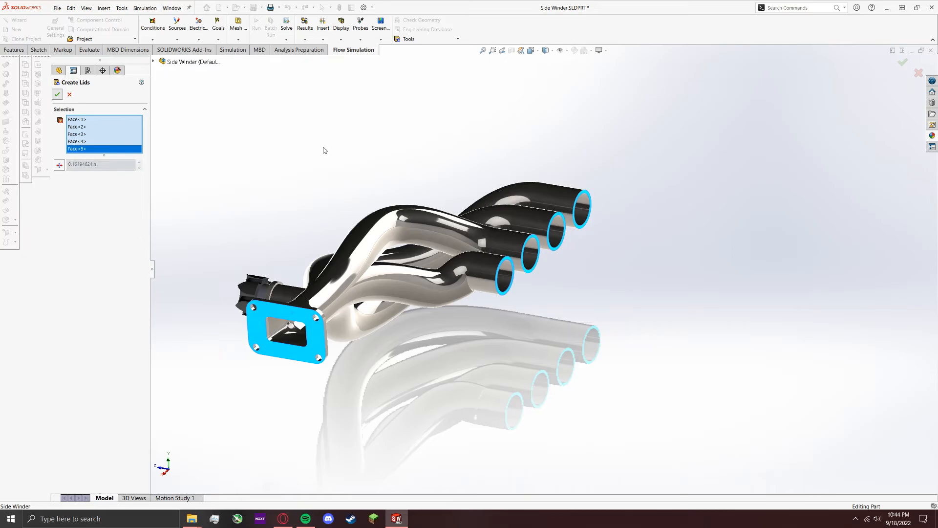
- Suppress the lid features LID1 to LID9
scroll(120, 357, "down", 3)
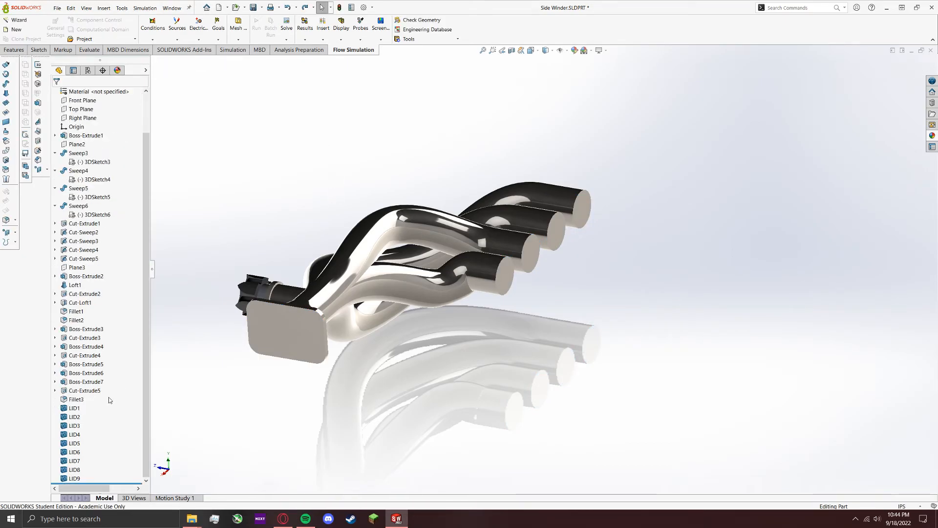
left_click(70, 408)
left_click(72, 479, "shift")
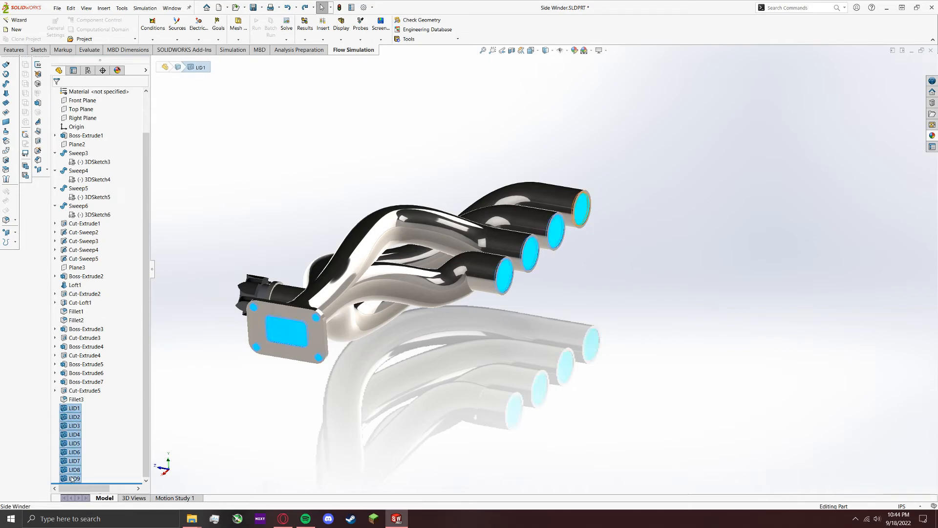
right_click(73, 476)
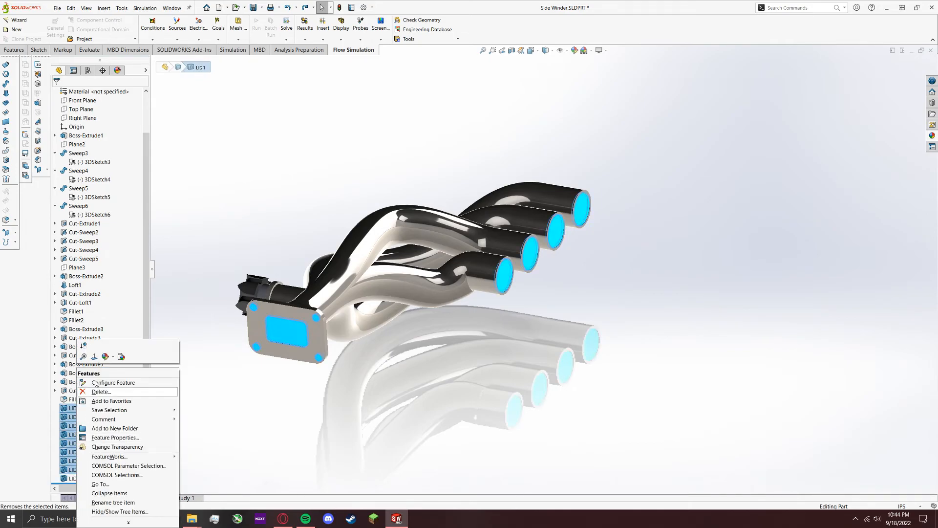
left_click(84, 347)
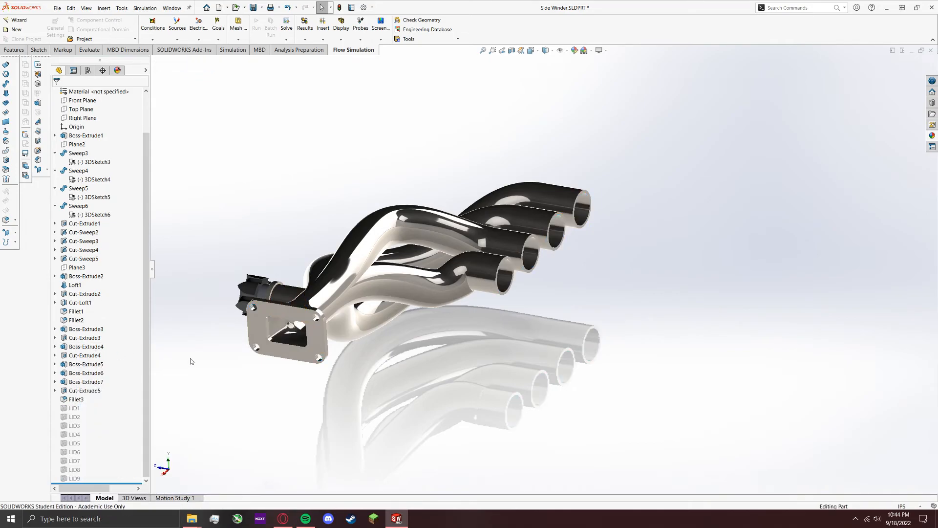
middle_click_drag(273, 349, 245, 320)
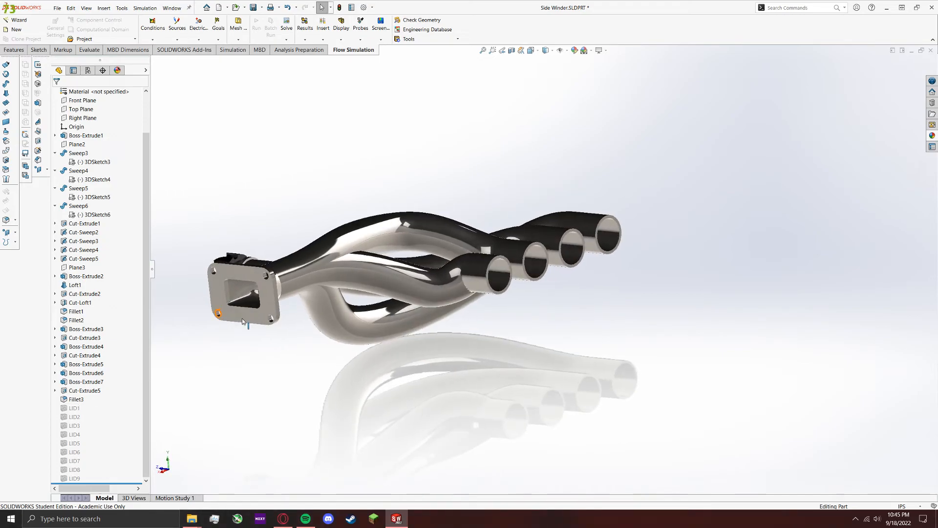
- Unsuppress the lid features so that all the openings are capped
left_click(77, 407)
left_click(74, 469, "shift")
right_click(77, 430)
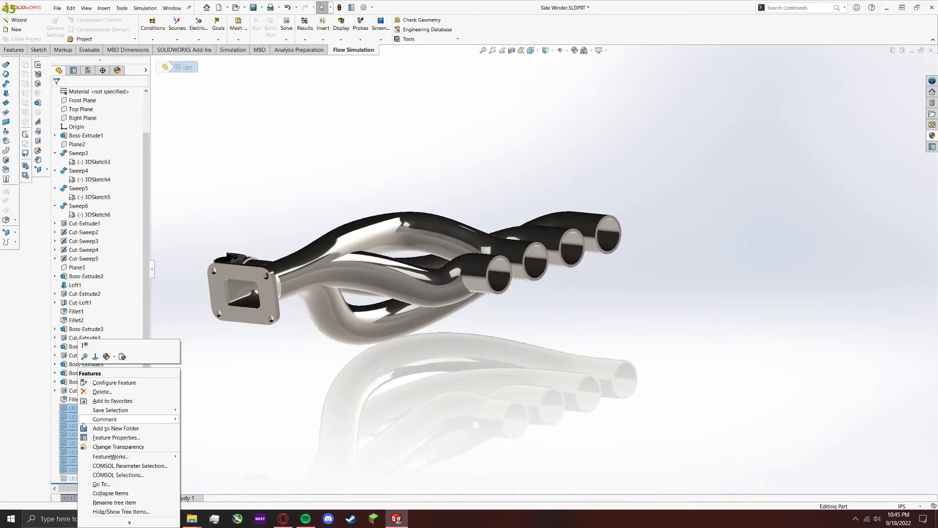
left_click(122, 356)
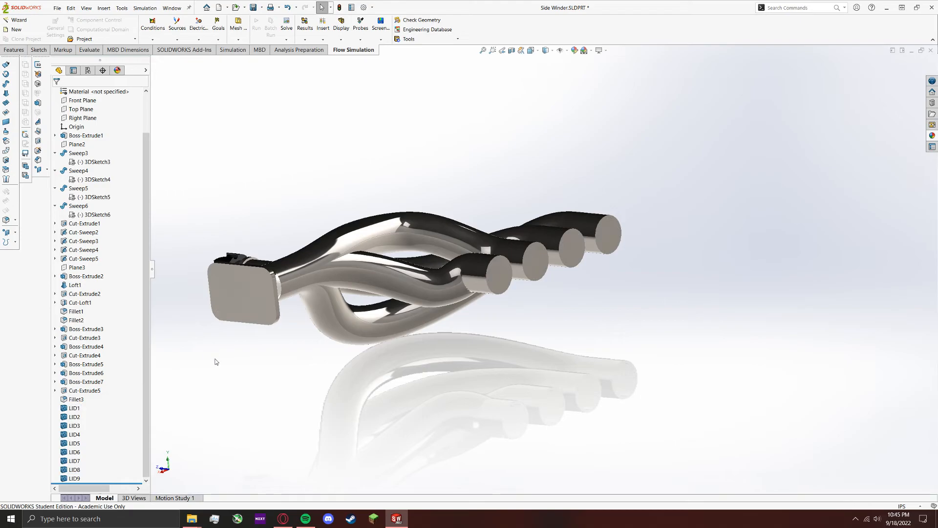
- Start a new Flow Simulation project with the Wizard, keeping the name Project(1) and the current configuration
middle_click_drag(274, 309, 386, 308)
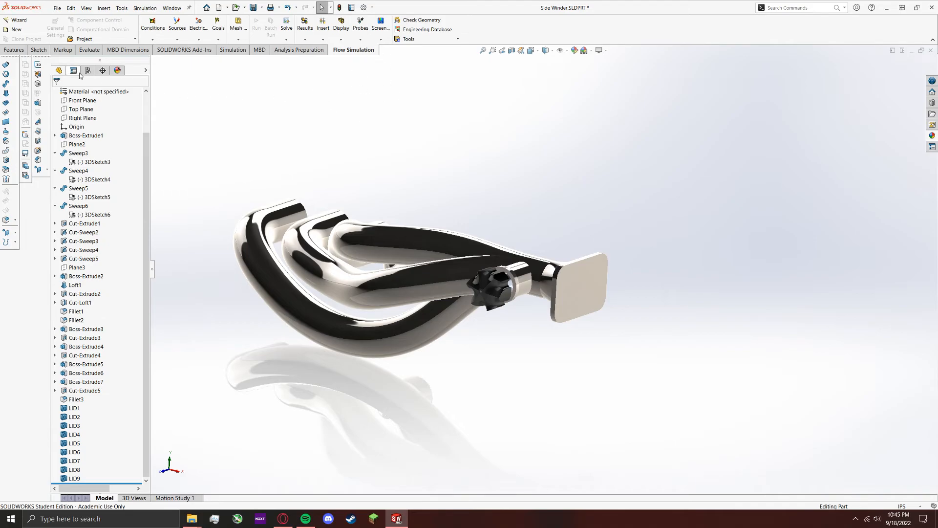
left_click(19, 21)
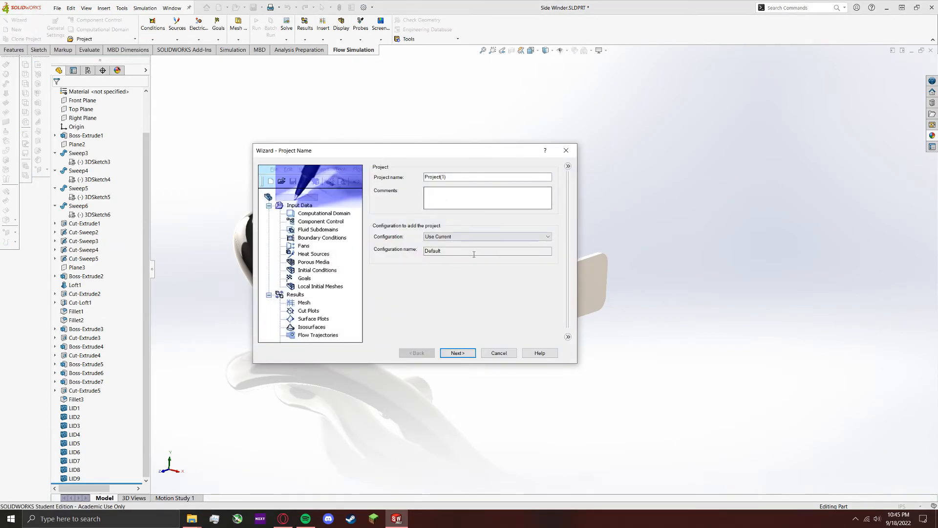
left_click(458, 353)
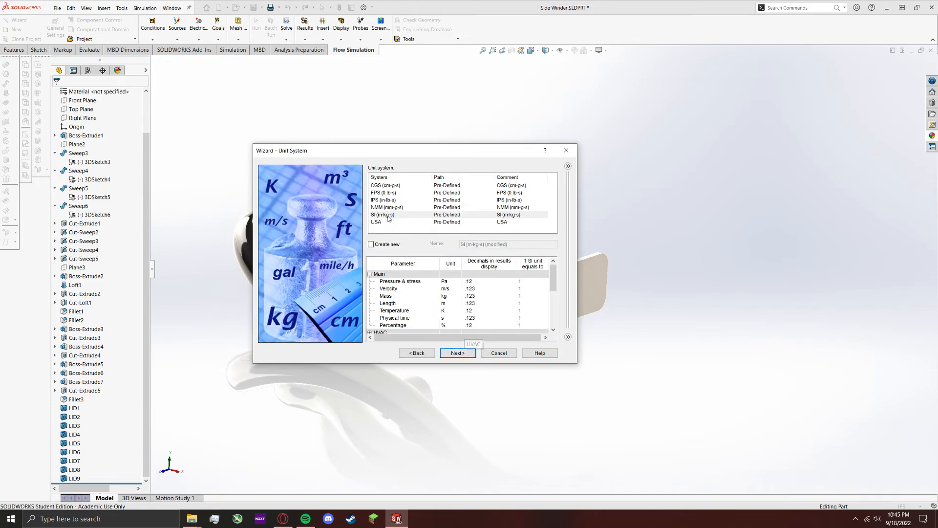
- Choose the SI (m-kg-s) unit system and an internal analysis with gravity enabled
left_click(388, 217)
left_click(458, 354)
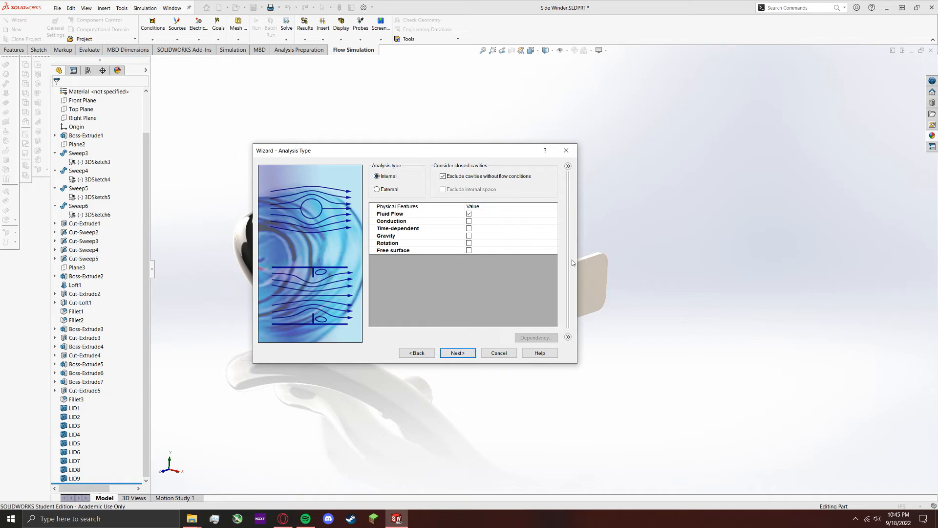
left_click(469, 236)
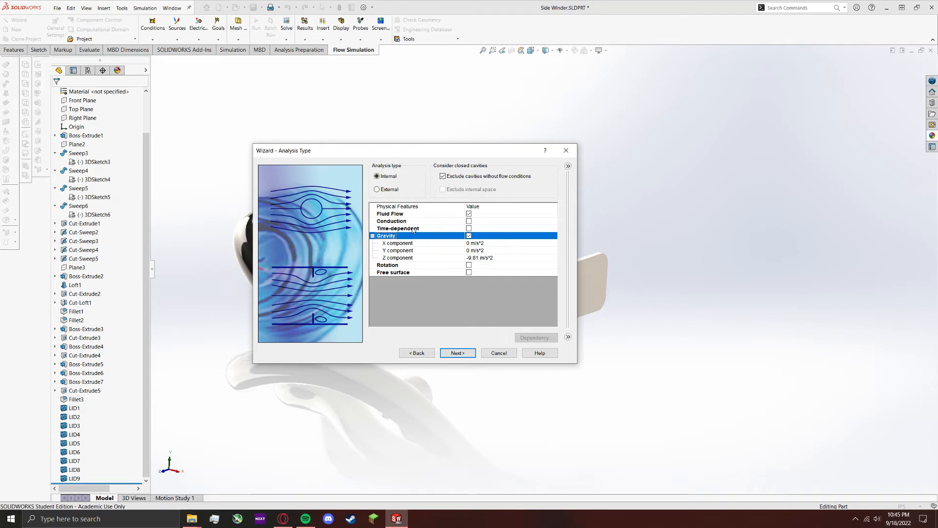
left_click(470, 354)
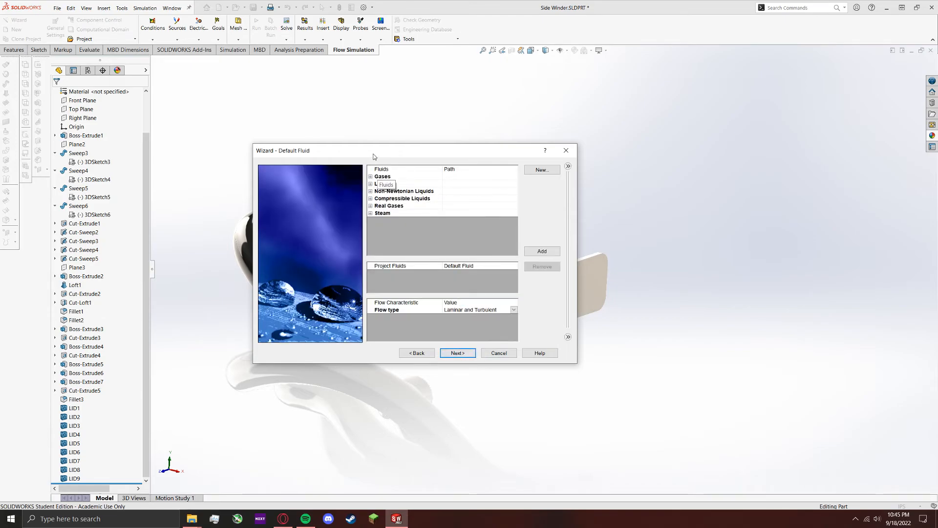
- Add Air from the pre-defined gases as the default fluid, keeping laminar and turbulent flow
left_click(371, 177)
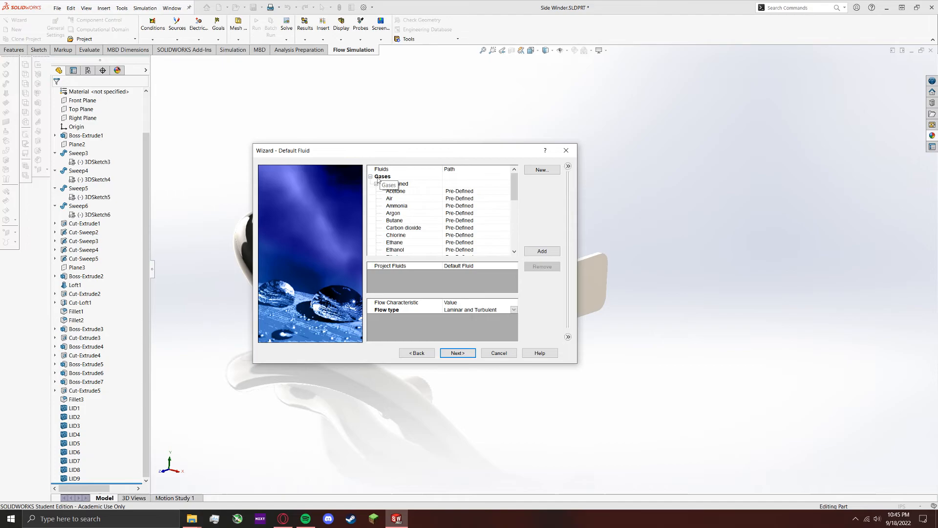
double_click(399, 198)
scroll(428, 212, "down", 7)
left_click(370, 221)
left_click(370, 220)
left_click(370, 242)
scroll(429, 225, "up", 1)
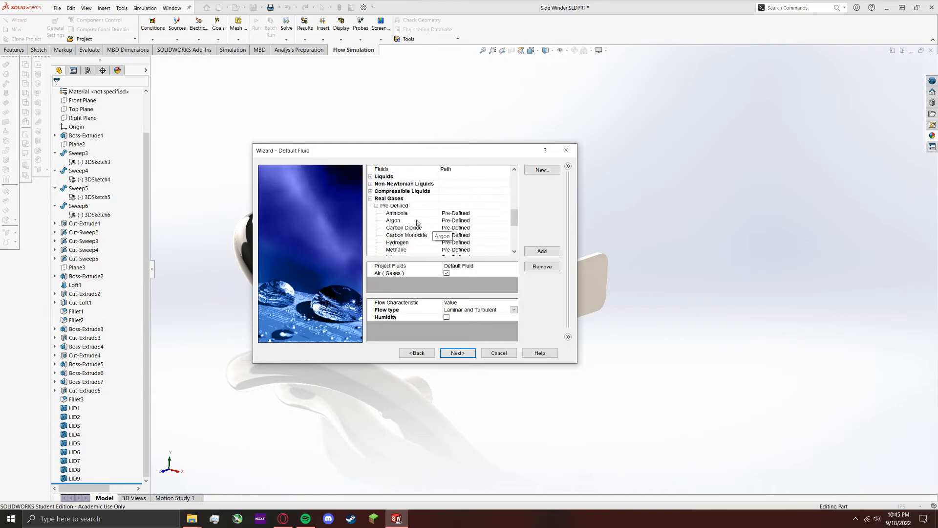
scroll(435, 215, "up", 5)
scroll(437, 211, "up", 4)
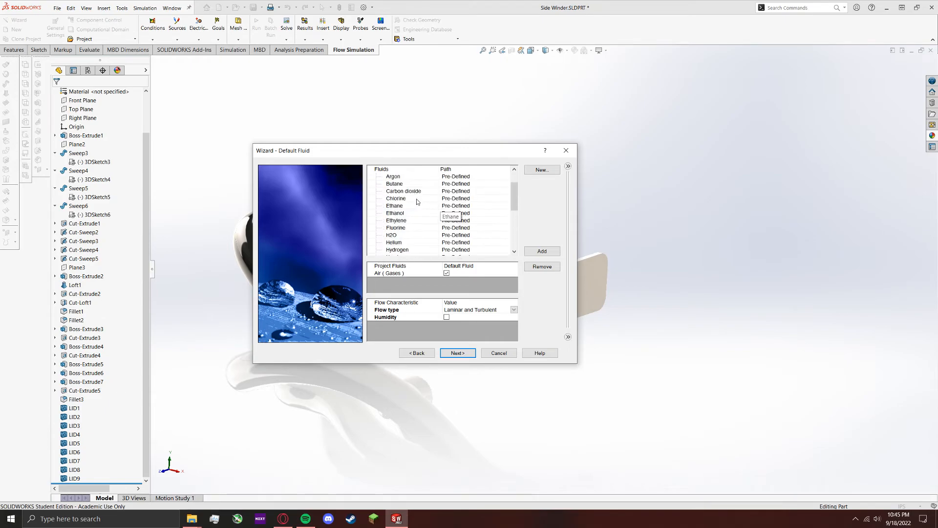
left_click(461, 352)
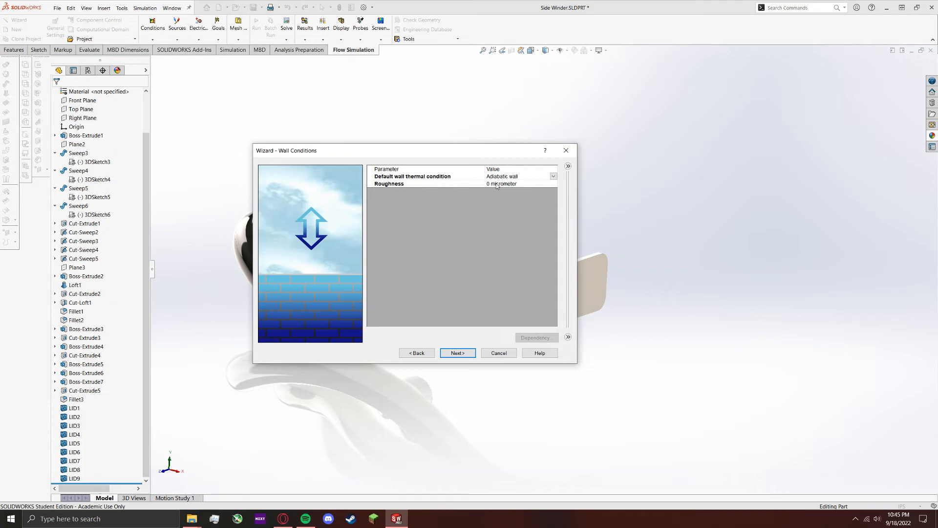
- Accept the default adiabatic wall and initial conditions, and finish creating the flow project
left_click(462, 354)
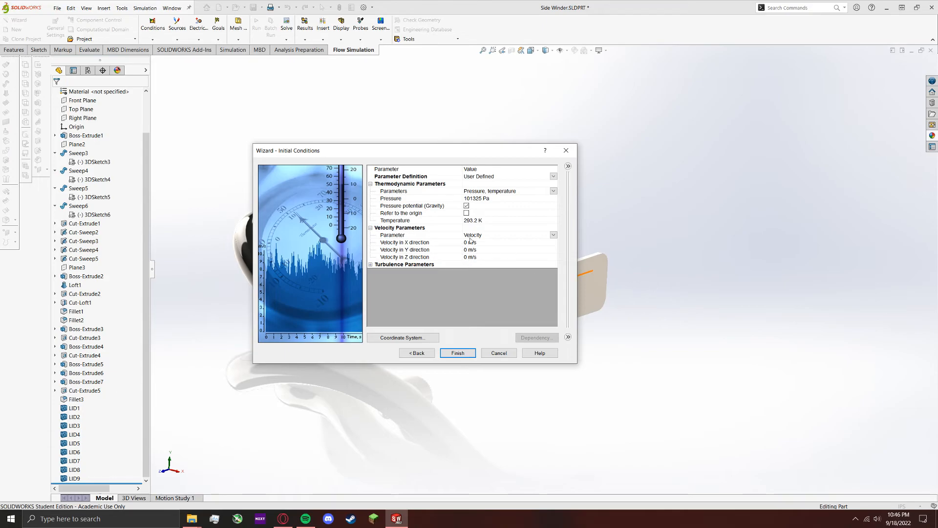
left_click(456, 352)
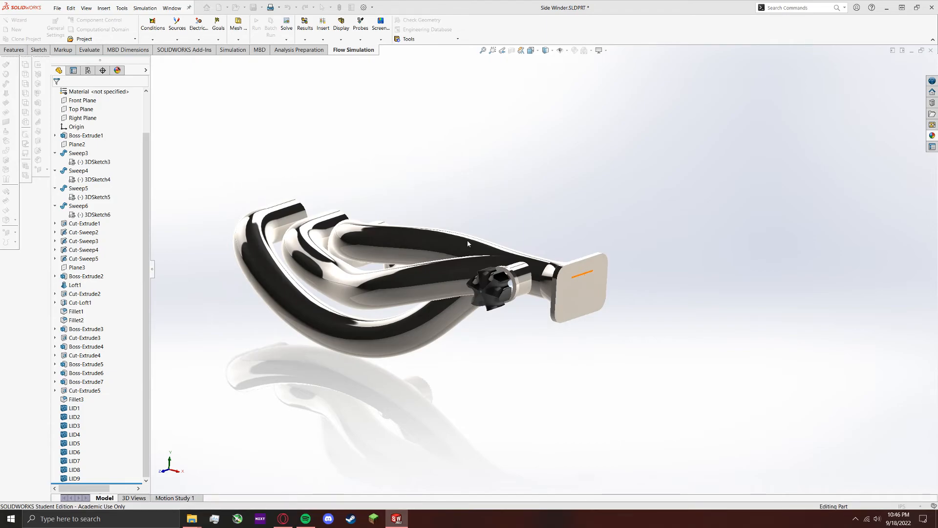
middle_click_drag(433, 216, 428, 210)
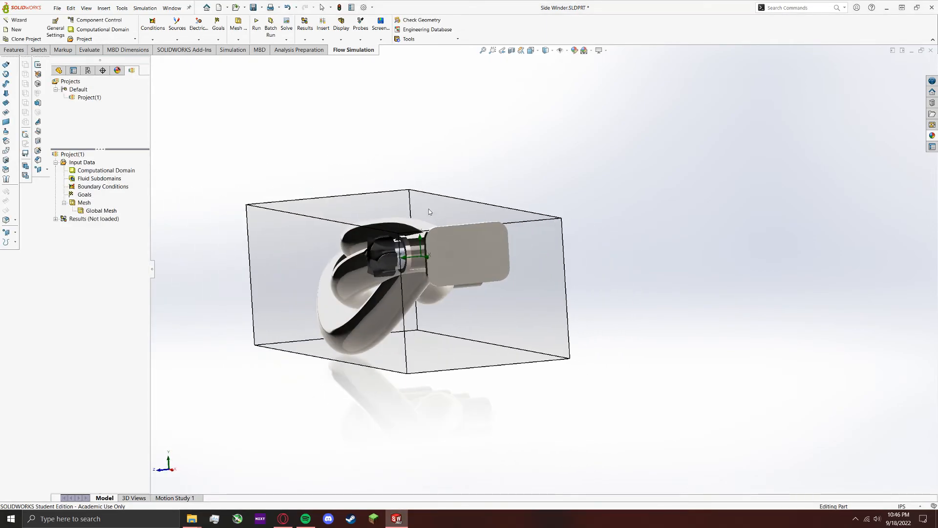
middle_click_drag(465, 247, 324, 250)
middle_click_drag(505, 363, 616, 331)
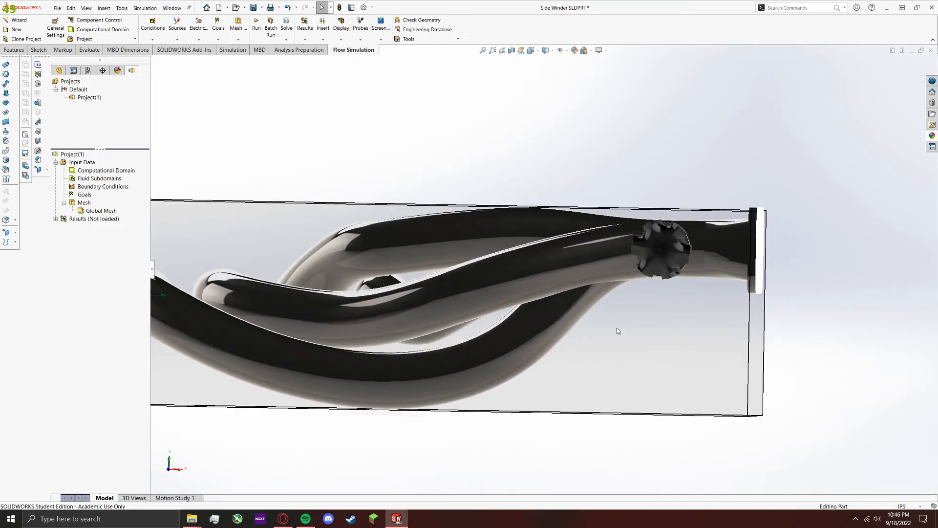
- Adjust the upper boundary of the computational domain so the box encloses the whole manifold with clearance above it
scroll(518, 302, "up", 3)
middle_click_drag(327, 225, 322, 243)
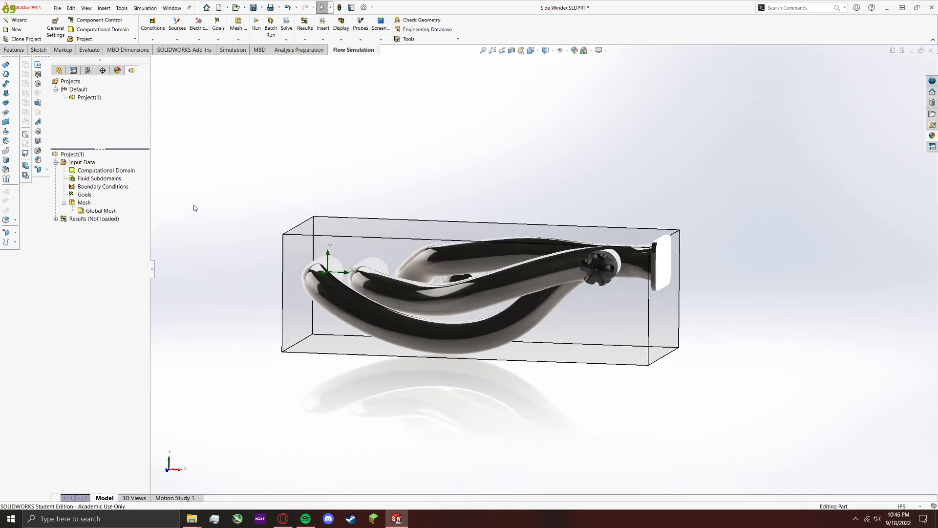
left_click(97, 171)
middle_click_drag(507, 213, 479, 214)
mouse_move(483, 214)
left_mouse_down()
mouse_move(484, 173)
mouse_move(484, 217)
left_mouse_up()
middle_click_drag(554, 194, 532, 211)
left_click_drag(467, 223, 469, 214)
middle_click_drag(368, 198, 384, 213)
left_click_drag(464, 224, 468, 285)
middle_click_drag(419, 250, 343, 226)
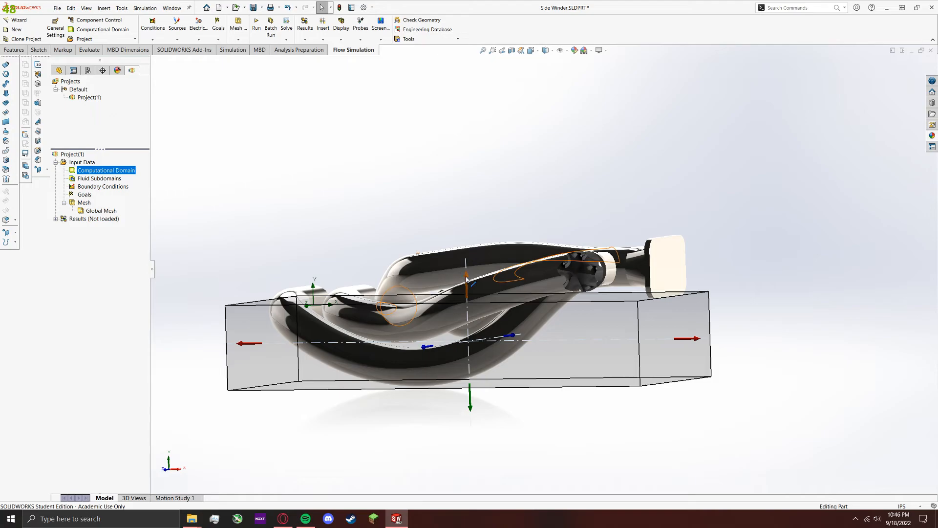
left_click_drag(467, 280, 467, 223)
middle_click_drag(414, 218, 484, 256)
left_click(227, 219)
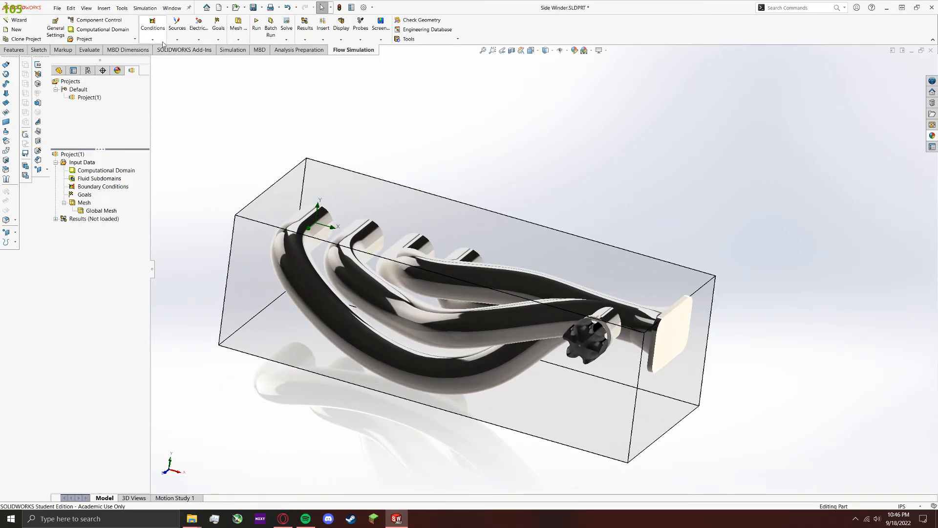
- Start new global goals and select the Volume Flow Rate, Mass Flow Rate and Mass (Fluid) parameters
left_click(218, 38)
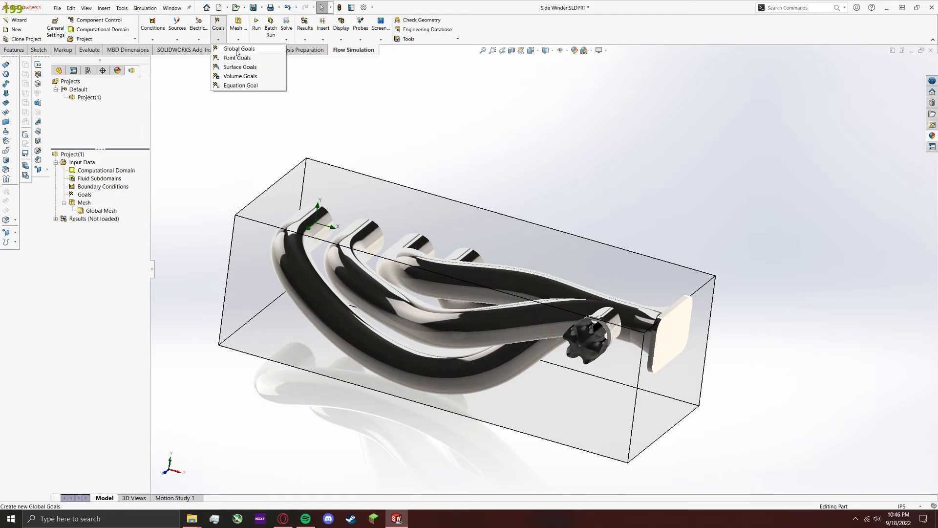
left_click(237, 51)
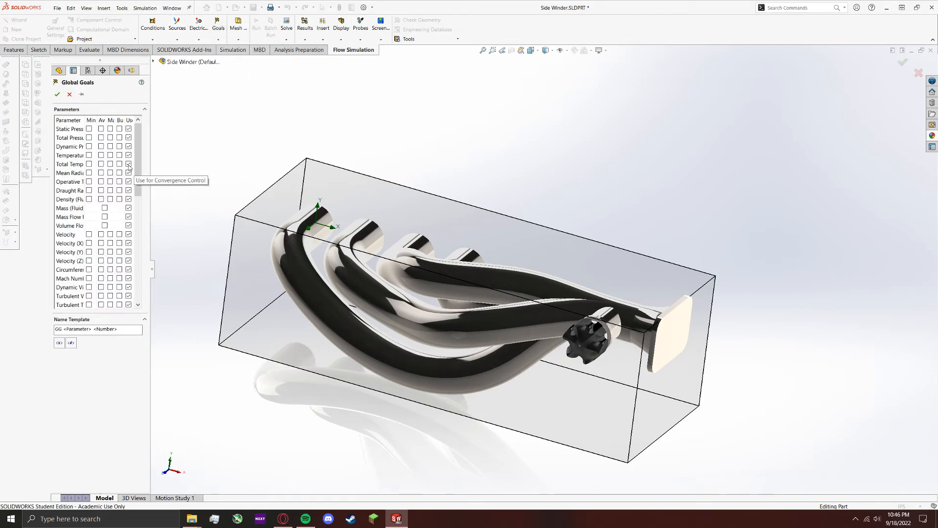
scroll(110, 244, "down", 4)
scroll(108, 243, "down", 4)
left_click_drag(139, 245, 141, 166)
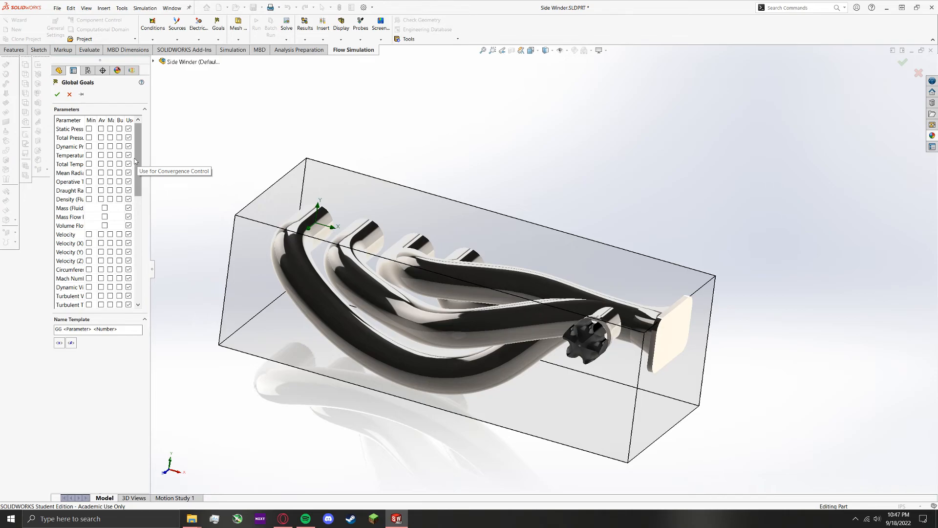
left_click(105, 225)
left_click(104, 217)
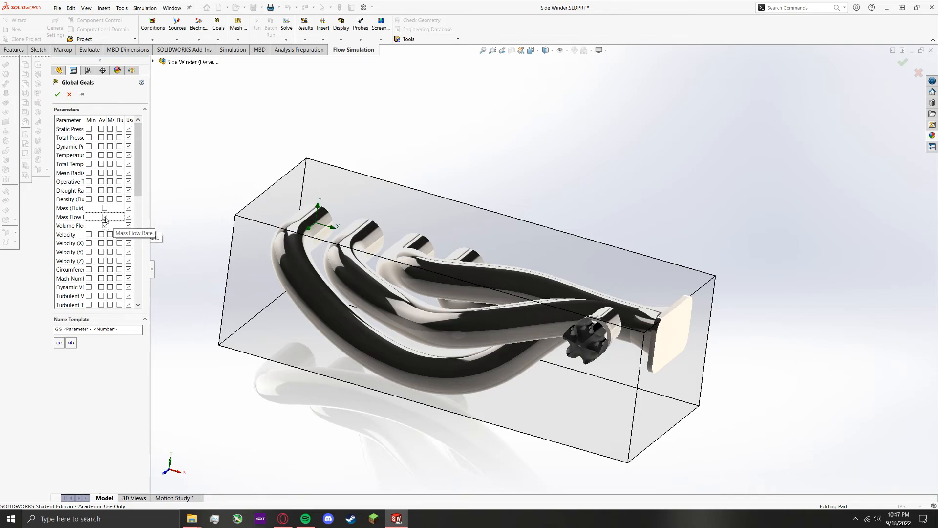
left_click(105, 208)
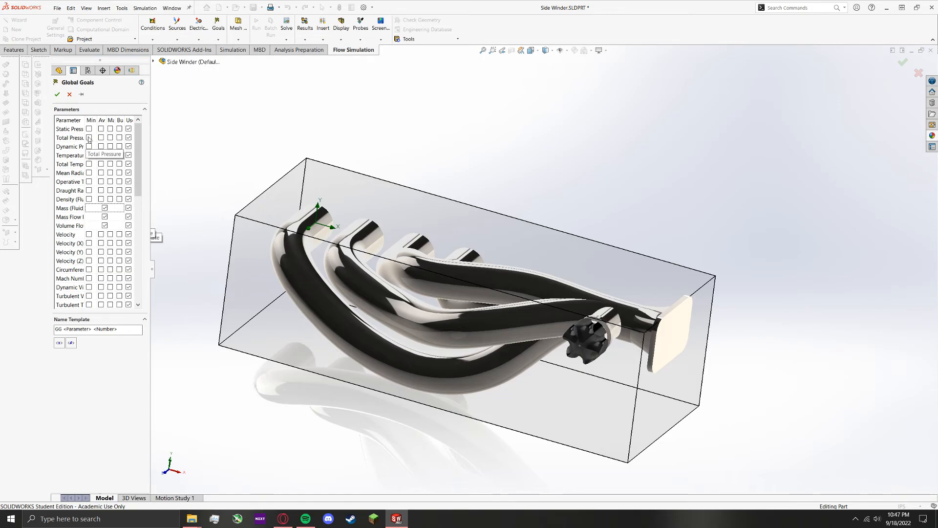
- Add the maximum Static Pressure to the selected parameters and create the global goals
left_click(110, 129)
scroll(111, 209, "down", 5)
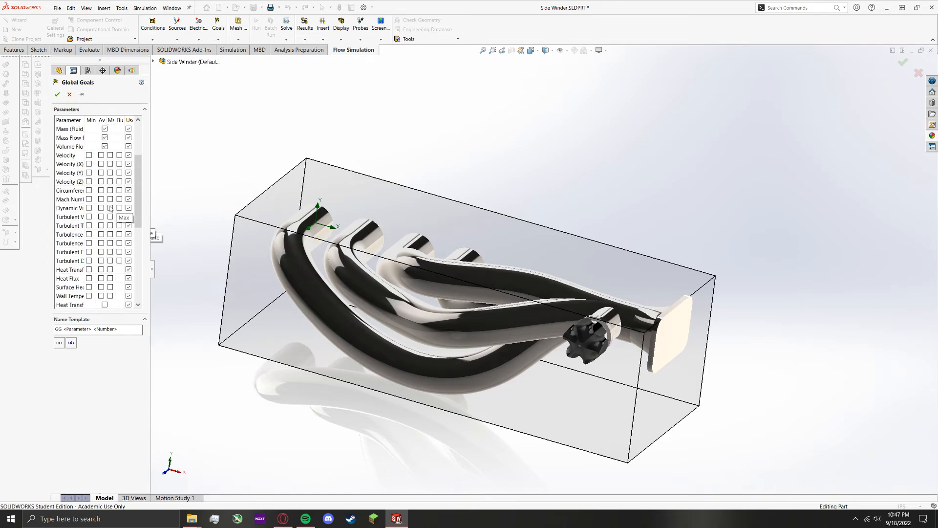
scroll(110, 208, "down", 4)
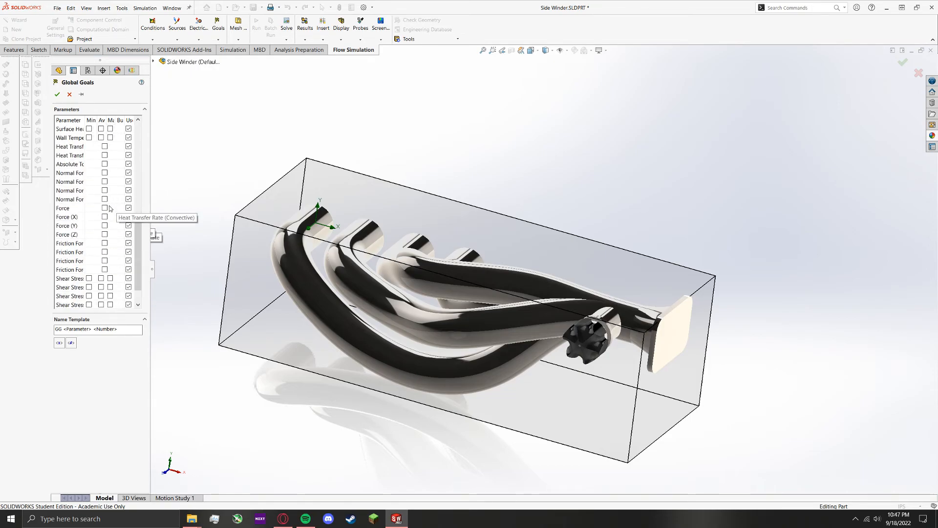
scroll(109, 208, "up", 5)
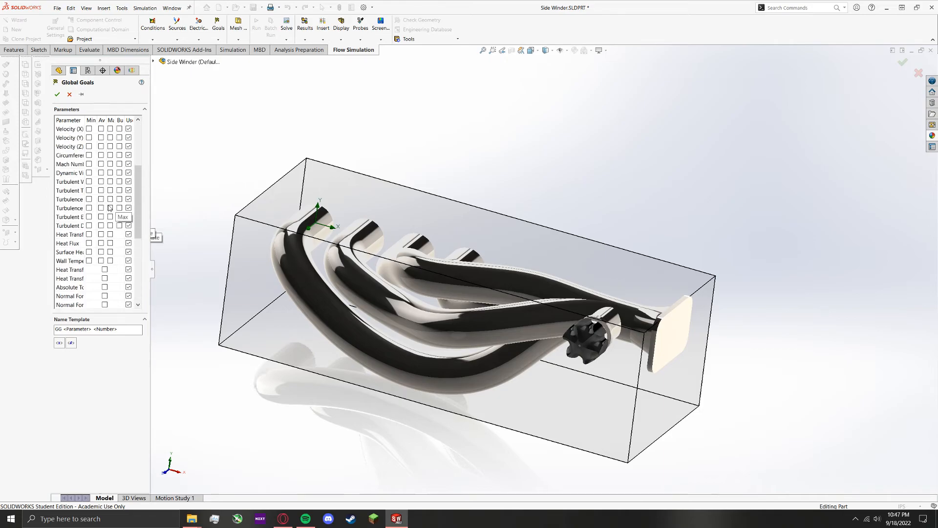
left_click(56, 94)
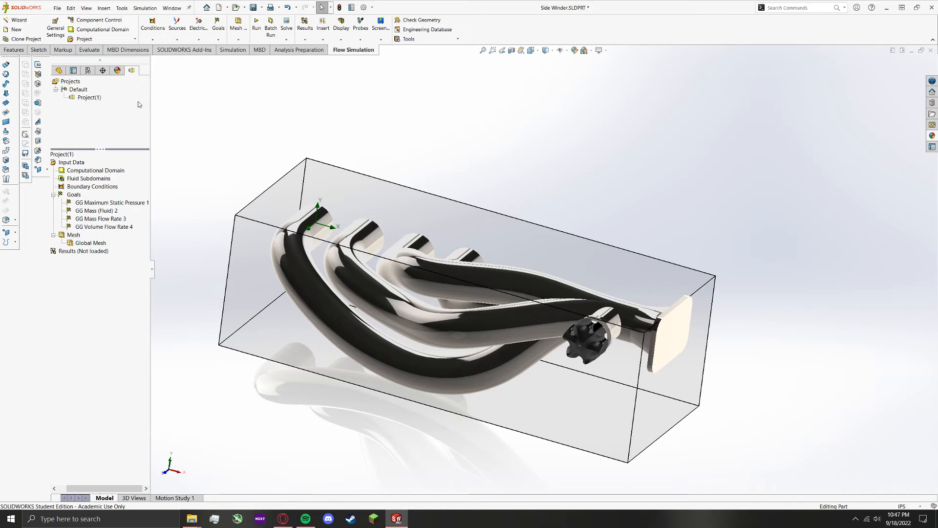
- Start a volume source and select the manifold body (Fillet3) as its target
left_click(174, 30)
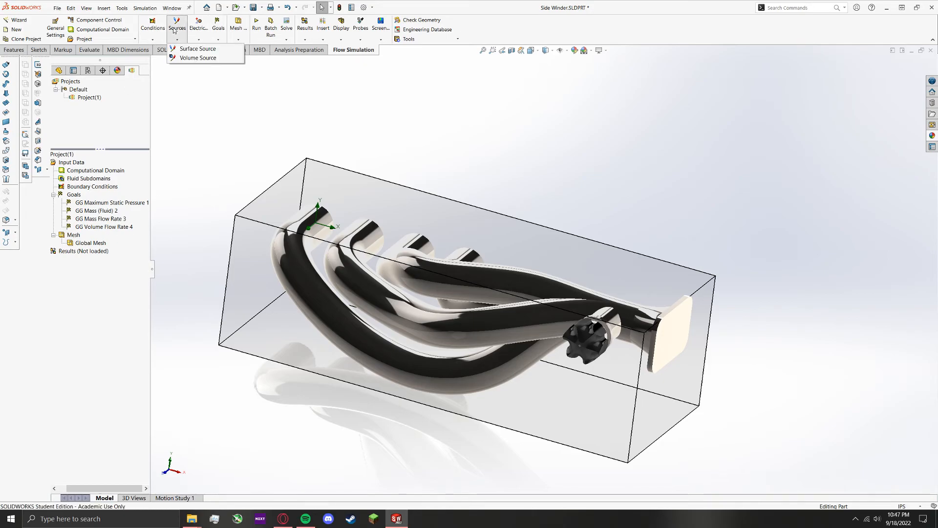
left_click(190, 57)
key("ctrl+7")
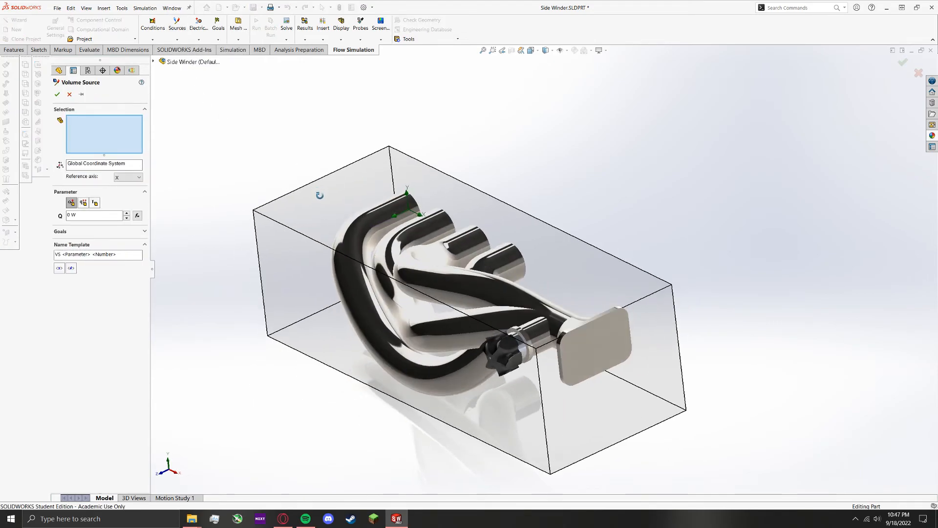
left_click(371, 222)
middle_click_drag(371, 222, 241, 222)
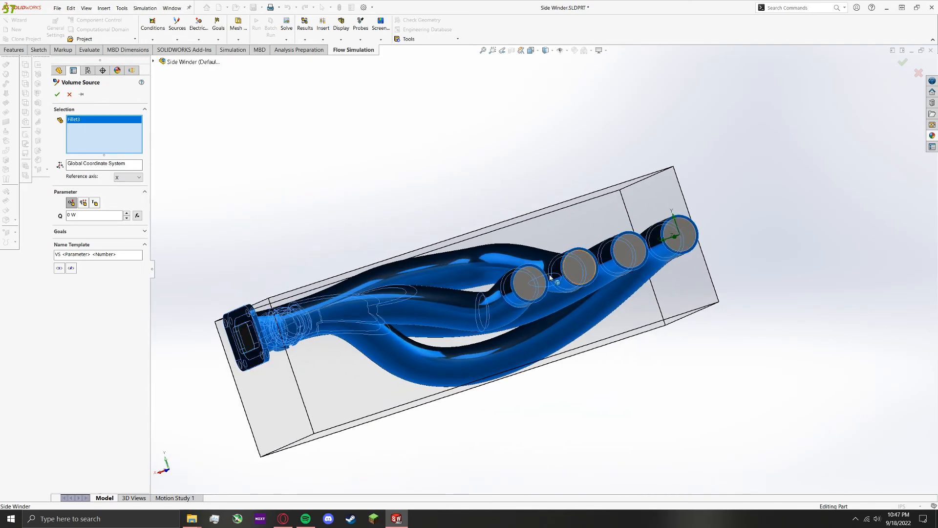
middle_click_drag(359, 316, 464, 322)
scroll(391, 336, "down", 2)
scroll(408, 329, "down", 4)
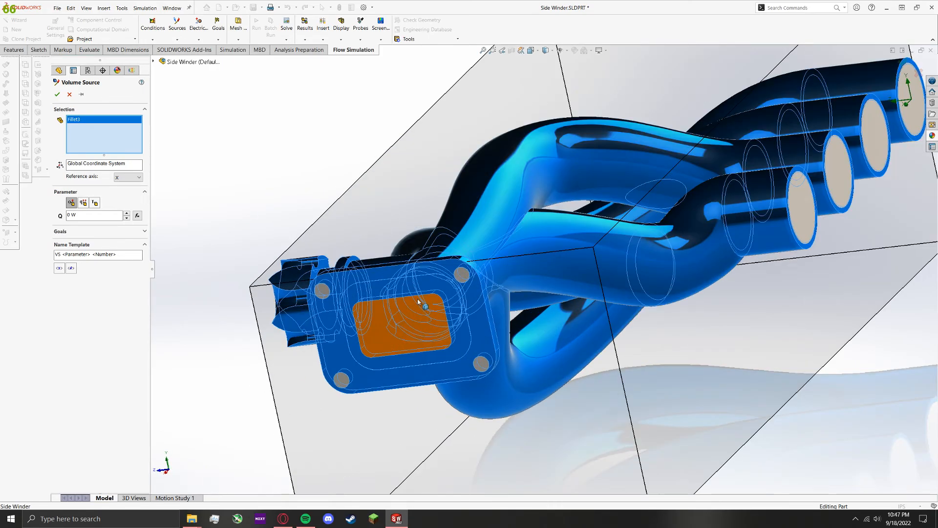
scroll(522, 241, "up", 10)
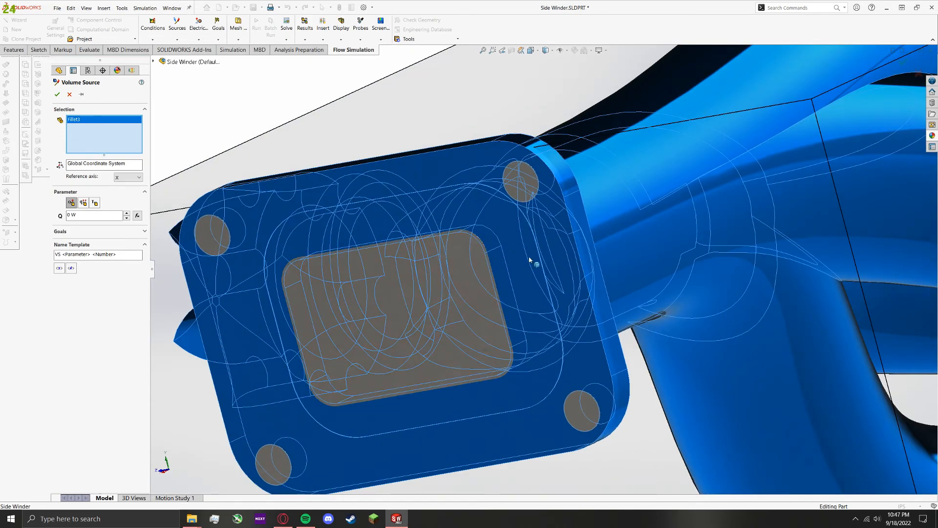
scroll(625, 180, "down", 3)
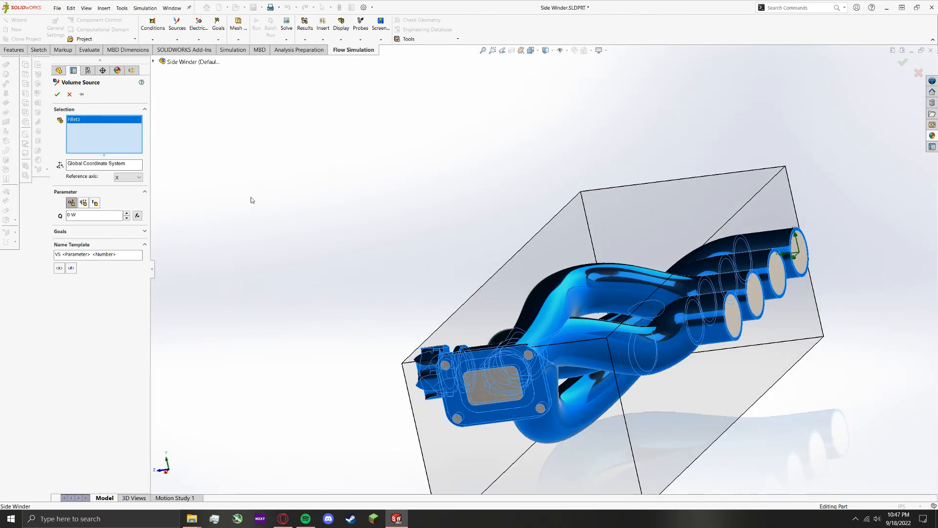
- Try to define the manifold body's volume source as a temperature of 473.15 K
left_click(74, 205)
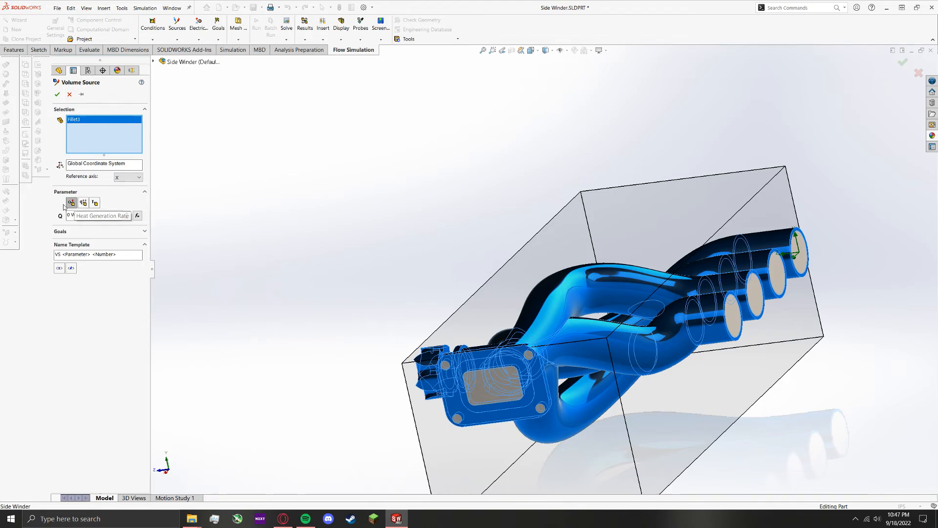
left_click(94, 203)
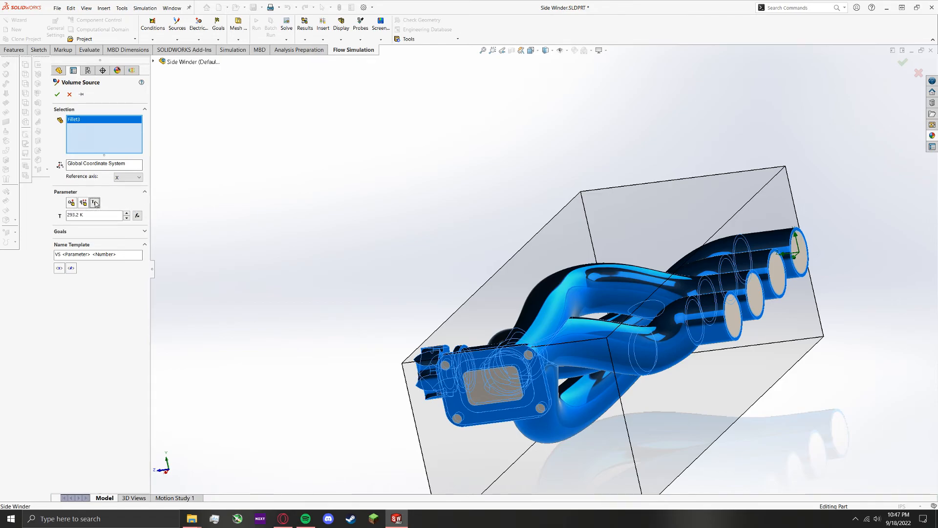
left_click_drag(90, 213, 62, 215)
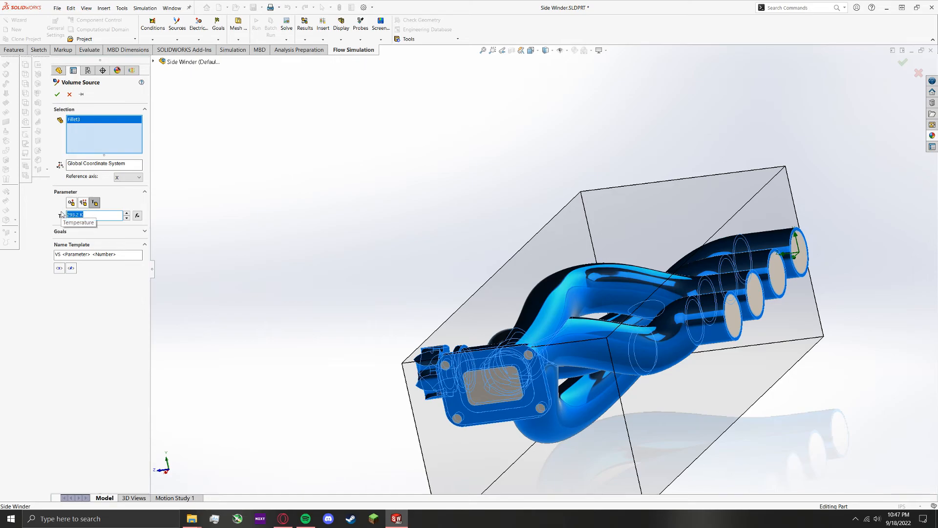
type("200")
key("Return")
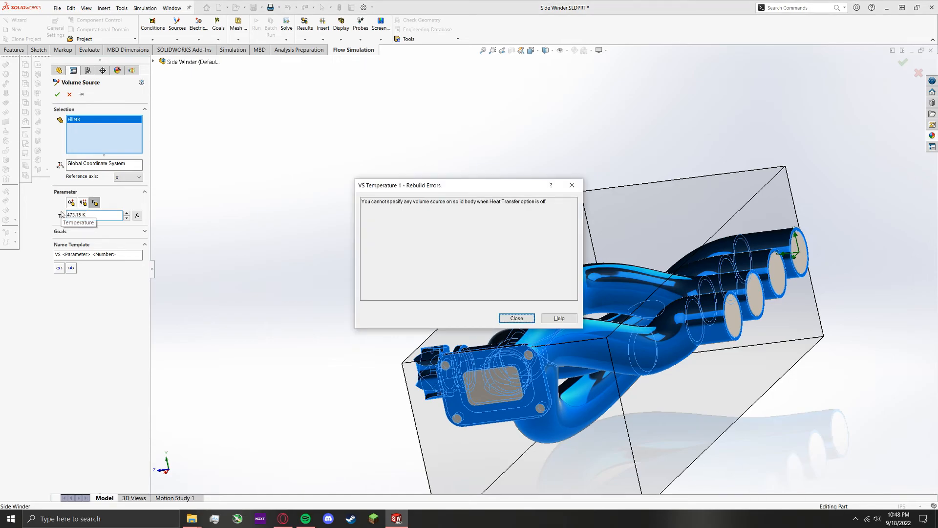
left_click(511, 316)
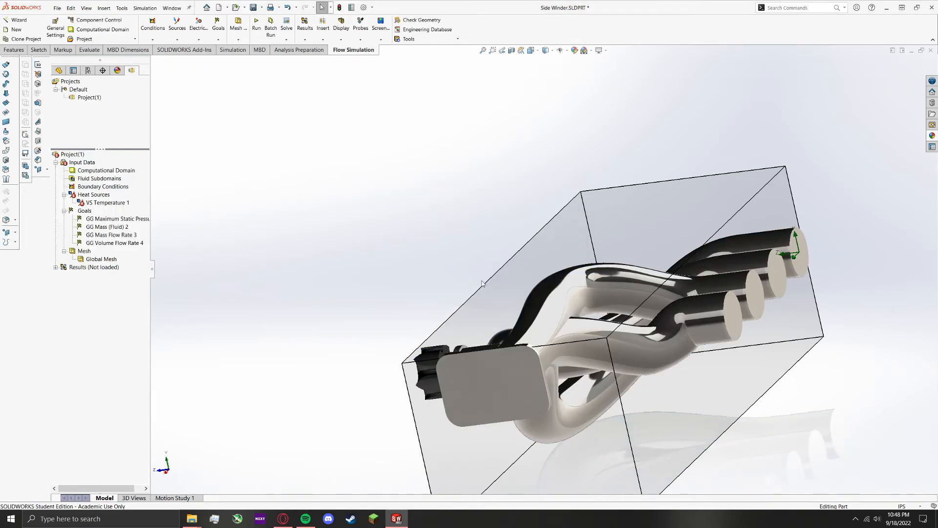
- Reopen the temperature volume source's definition and try to accept it with its existing settings
scroll(586, 285, "up", 5)
scroll(641, 290, "down", 4)
right_click(100, 204)
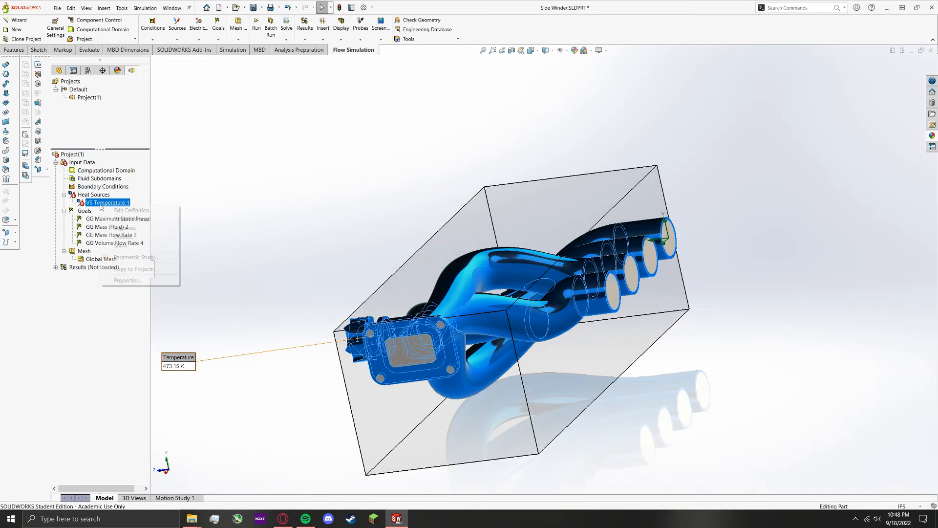
left_click(117, 210)
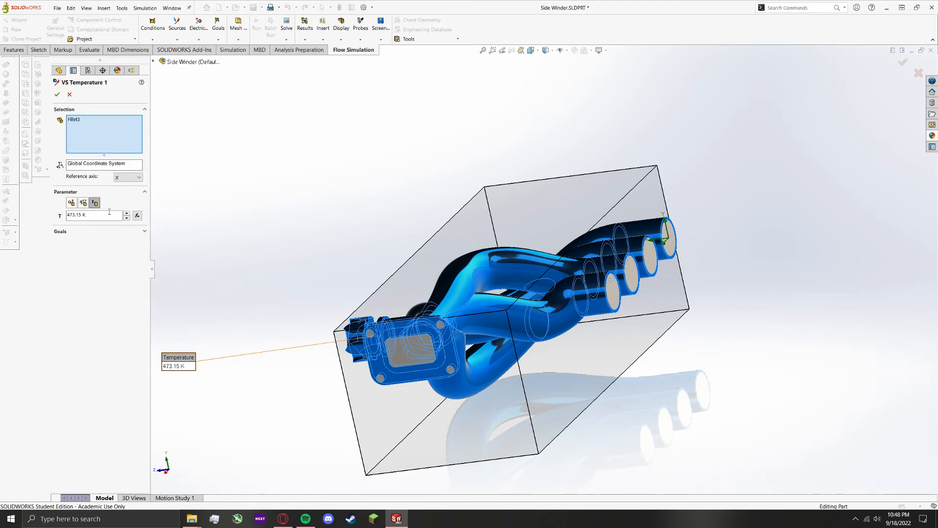
left_click(57, 94)
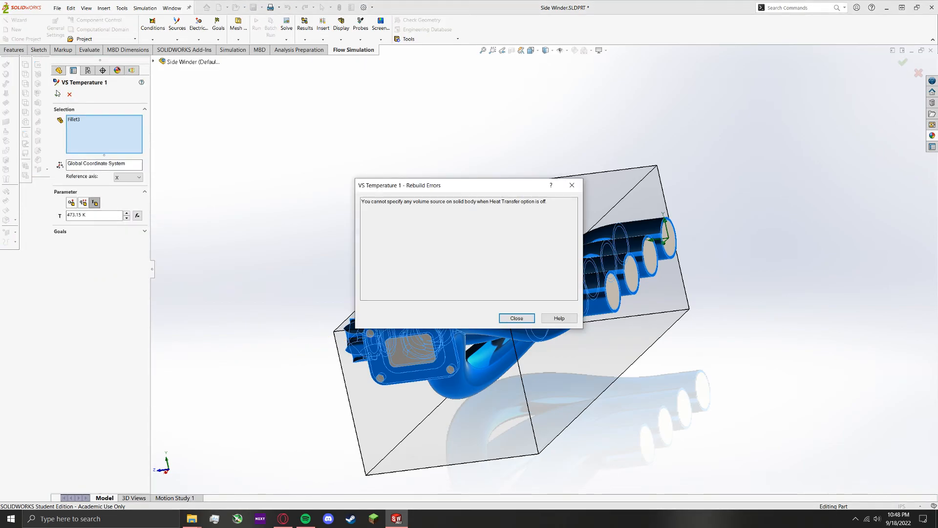
left_click(517, 318)
- Delete the temperature volume source from the project's heat sources
left_click(103, 204)
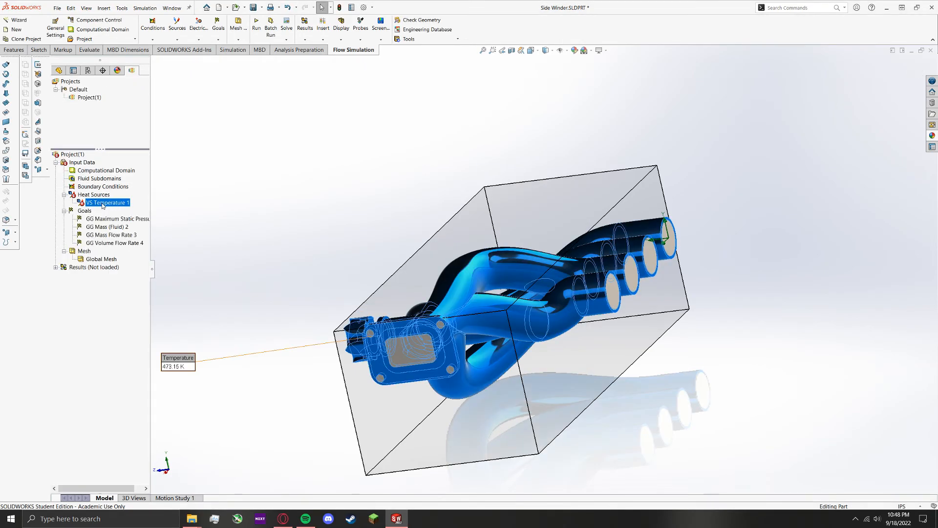
key("Delete")
left_click(528, 230)
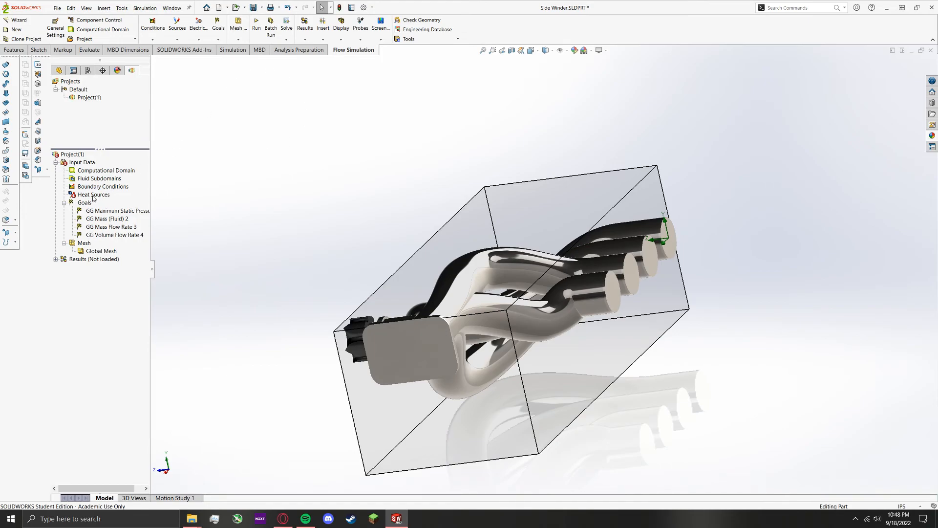
left_click(177, 28)
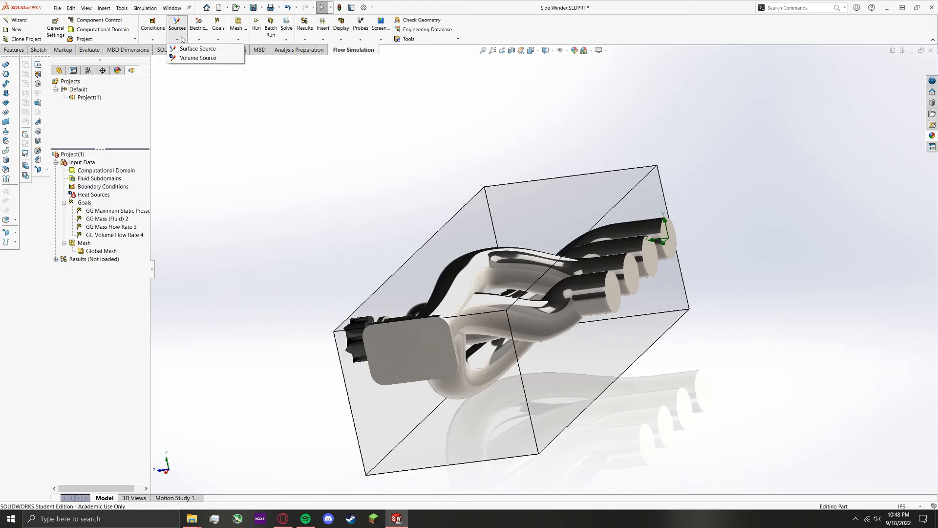
left_click(185, 56)
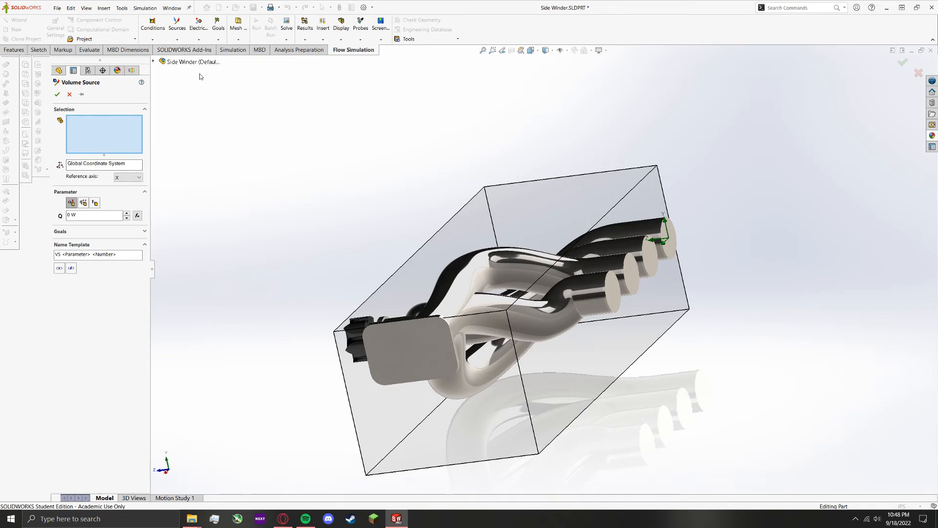
left_click(69, 94)
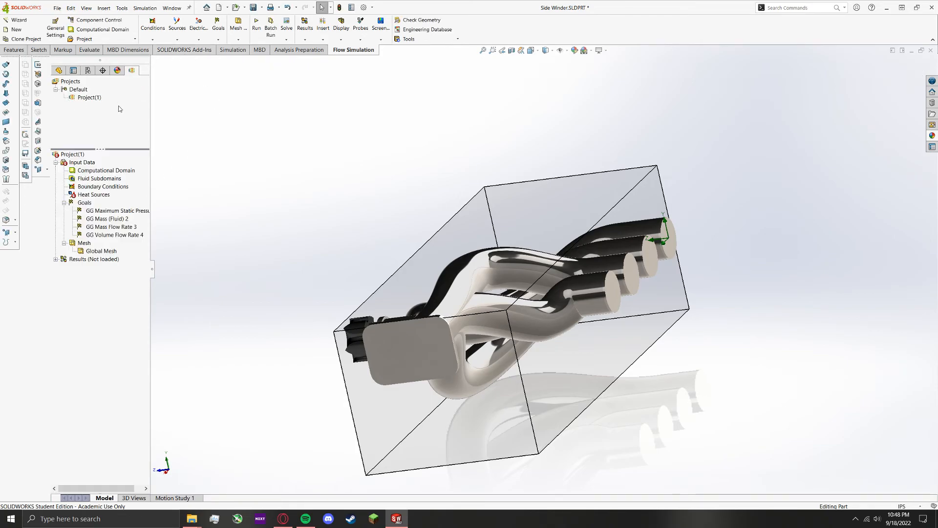
left_click(201, 37)
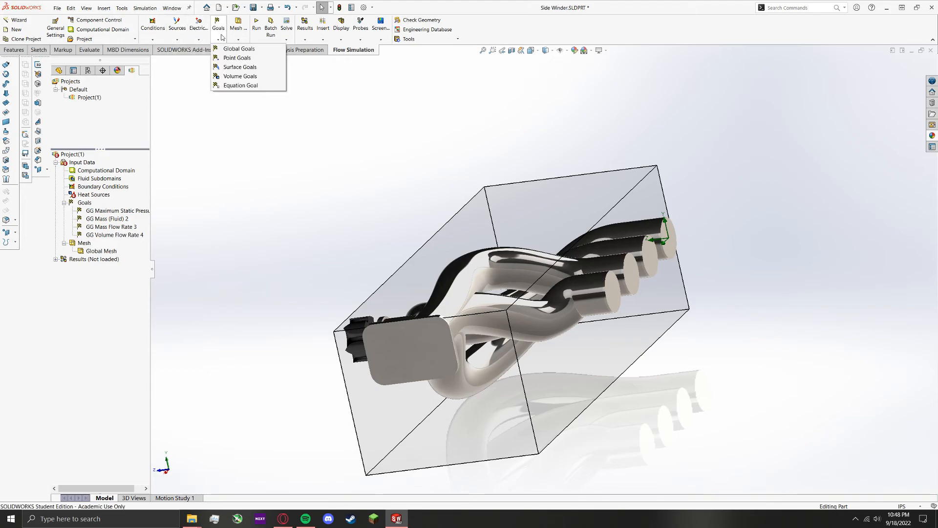
left_click(238, 36)
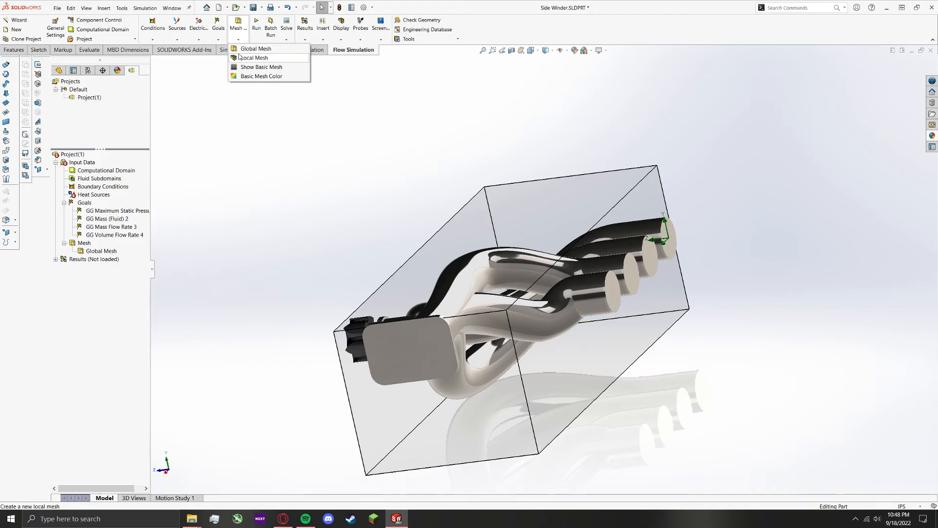
left_click(245, 77)
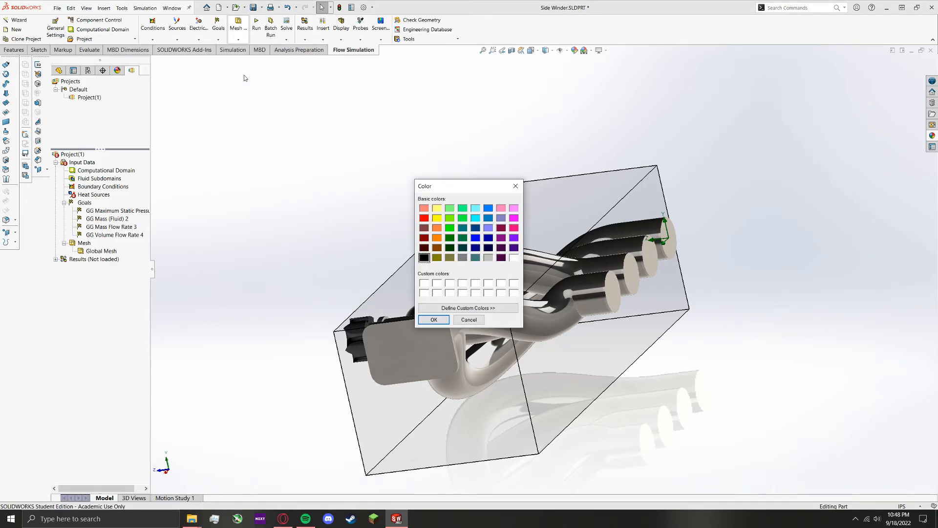
left_click(515, 186)
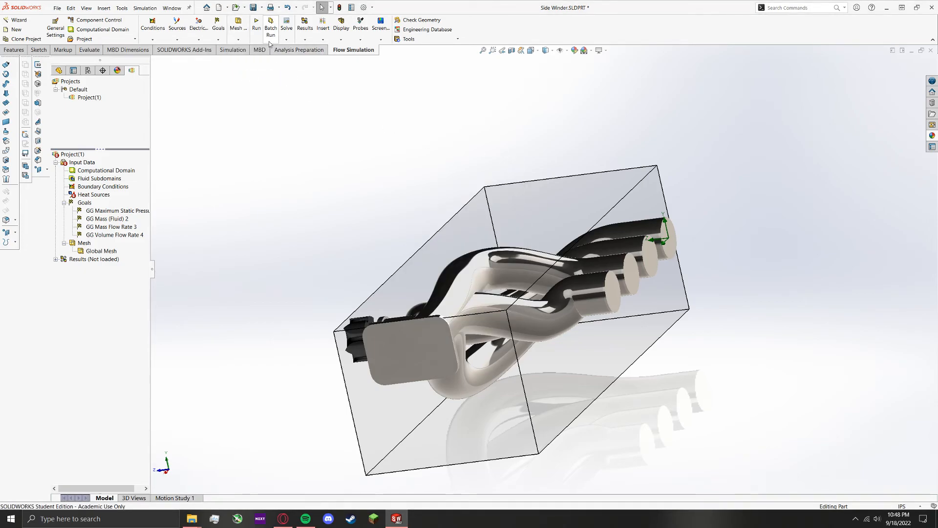
left_click(319, 41)
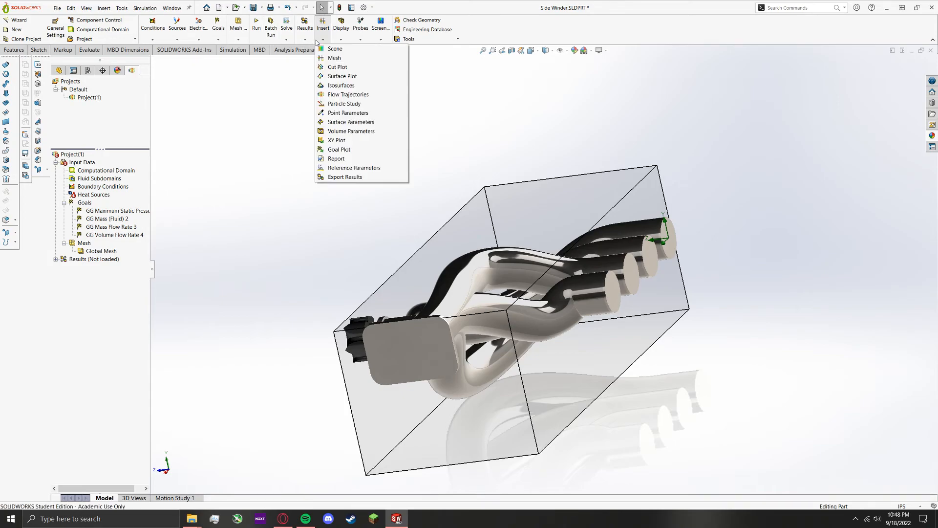
left_click(319, 41)
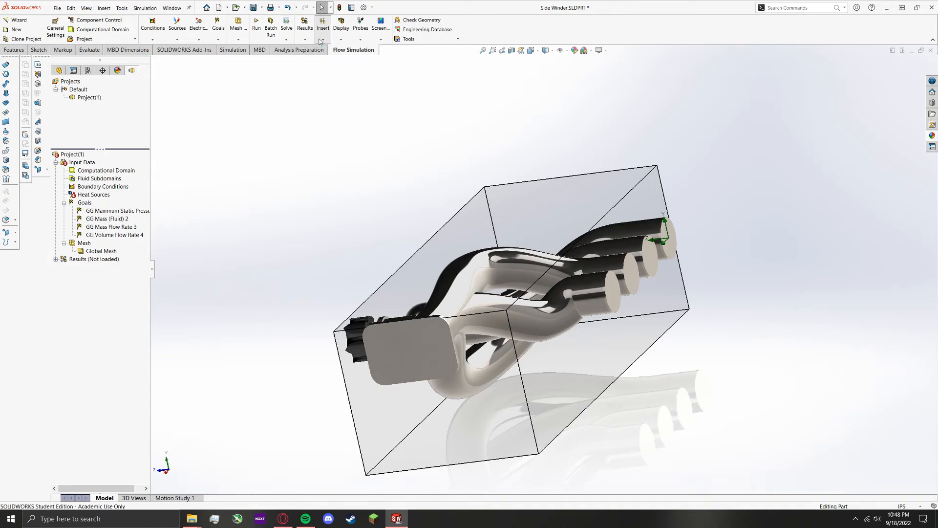
left_click(338, 37)
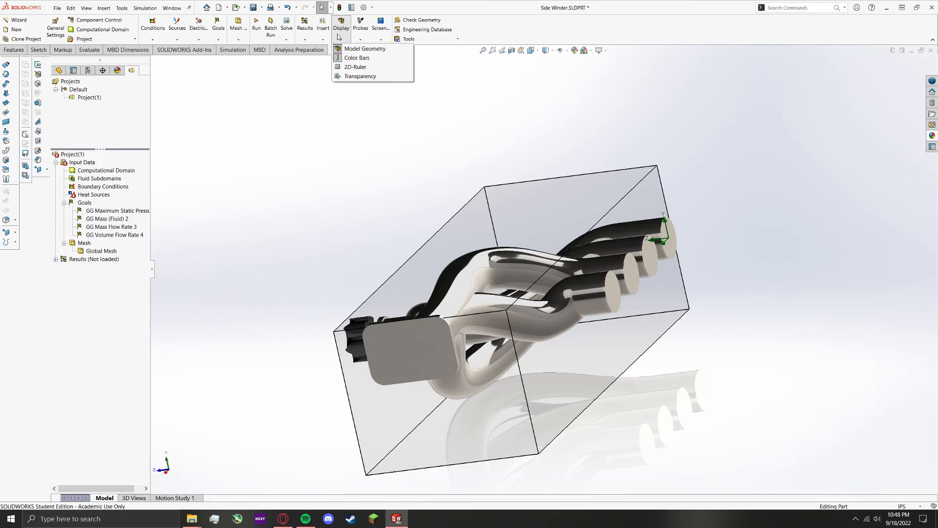
left_click(338, 37)
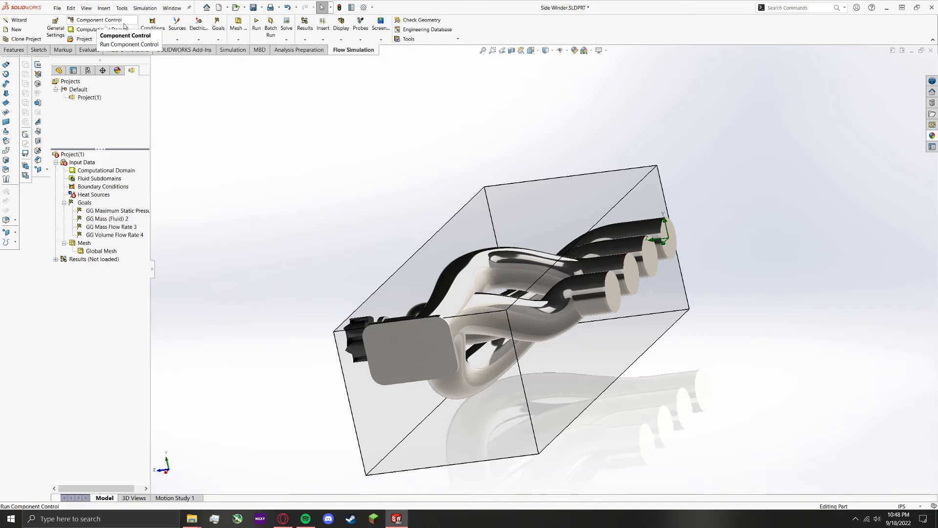
left_click(145, 30)
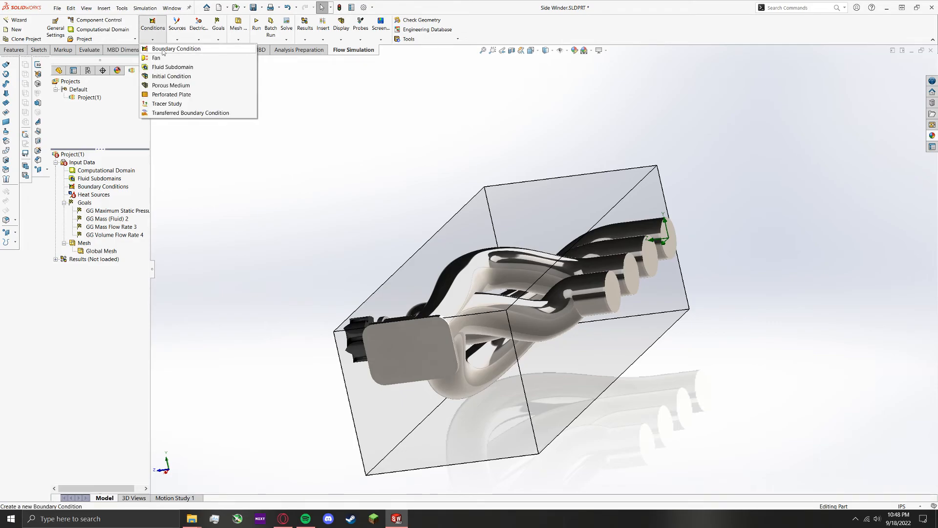
- Hide the manifold body so that only the lids remain in the computational domain
right_click(463, 274)
left_click(484, 267)
middle_click_drag(407, 220, 474, 245)
mouse_move(669, 370)
middle_mouse_down()
mouse_move(619, 257)
mouse_move(649, 278)
mouse_move(542, 205)
mouse_move(452, 262)
mouse_move(469, 253)
middle_mouse_up()
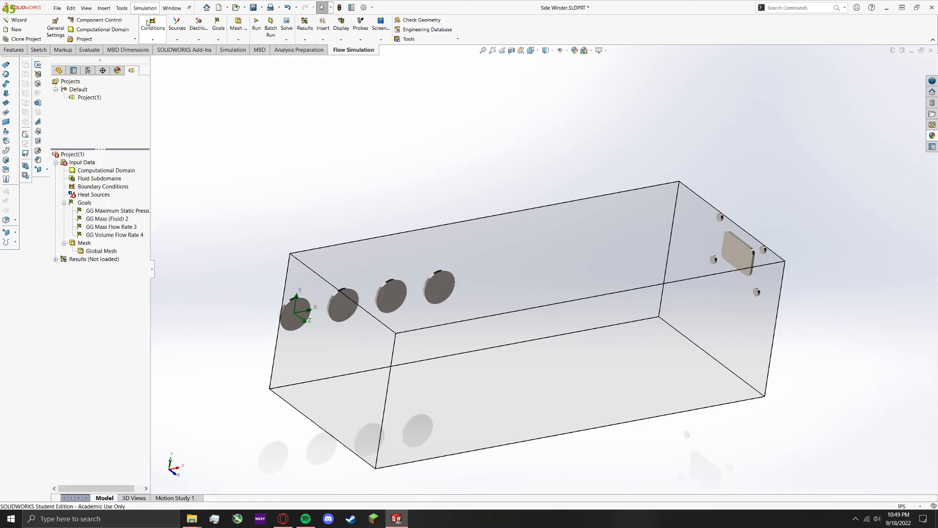
- Start a new boundary condition on the inner faces of the four round inlet lids
left_click(145, 37)
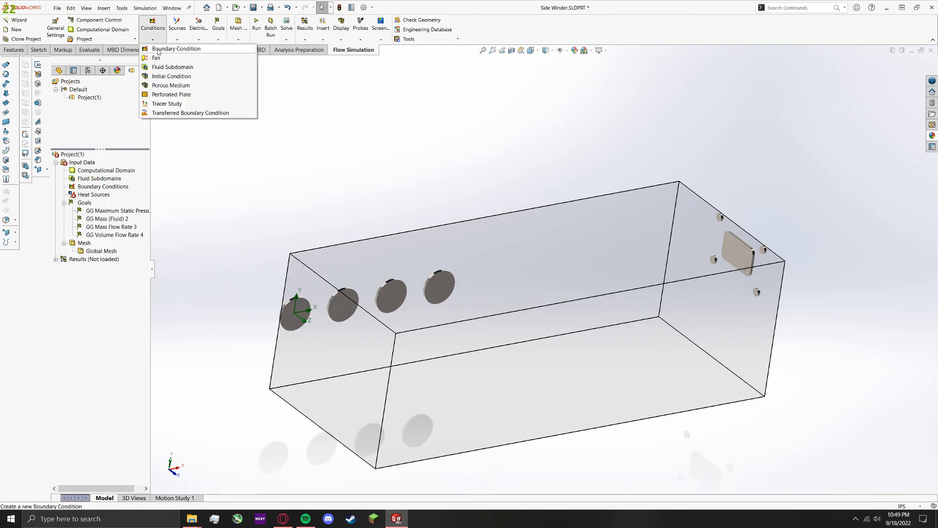
left_click(158, 49)
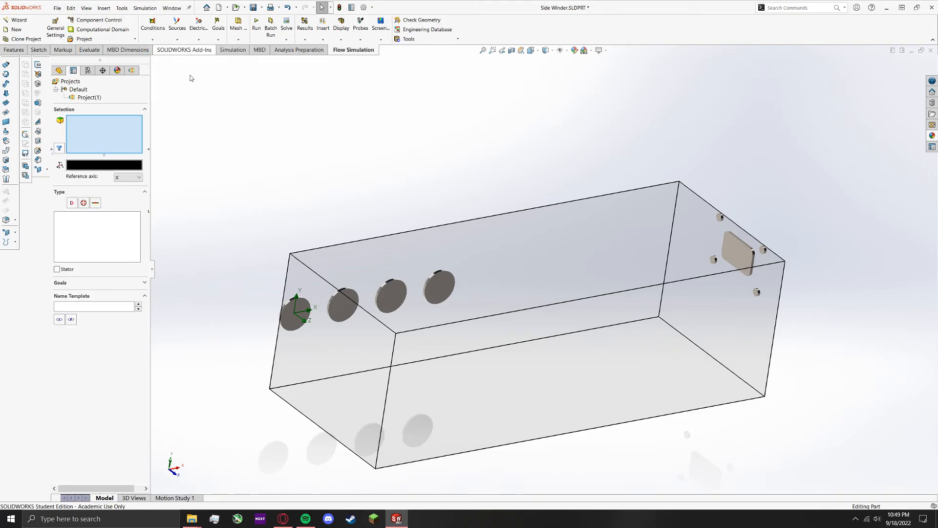
left_click(295, 312)
left_click(343, 304)
left_click(391, 295)
left_click(440, 286)
scroll(342, 298, "down", 3)
middle_click_drag(378, 297, 316, 253)
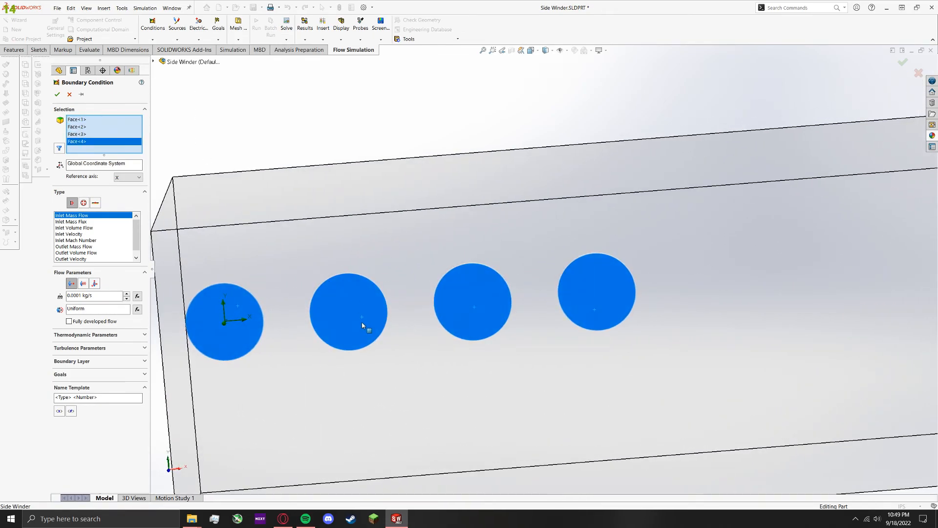
mouse_move(388, 314)
middle_mouse_down()
mouse_move(361, 386)
mouse_move(376, 310)
middle_mouse_up()
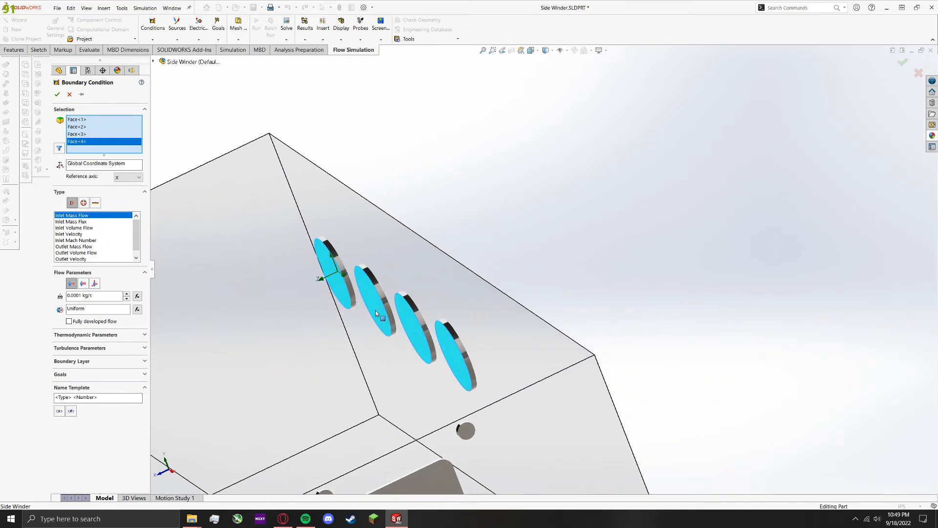
scroll(388, 278, "down", 3)
mouse_move(388, 278)
middle_mouse_down()
mouse_move(352, 294)
mouse_move(356, 237)
mouse_move(401, 290)
middle_mouse_up()
scroll(400, 290, "down", 2)
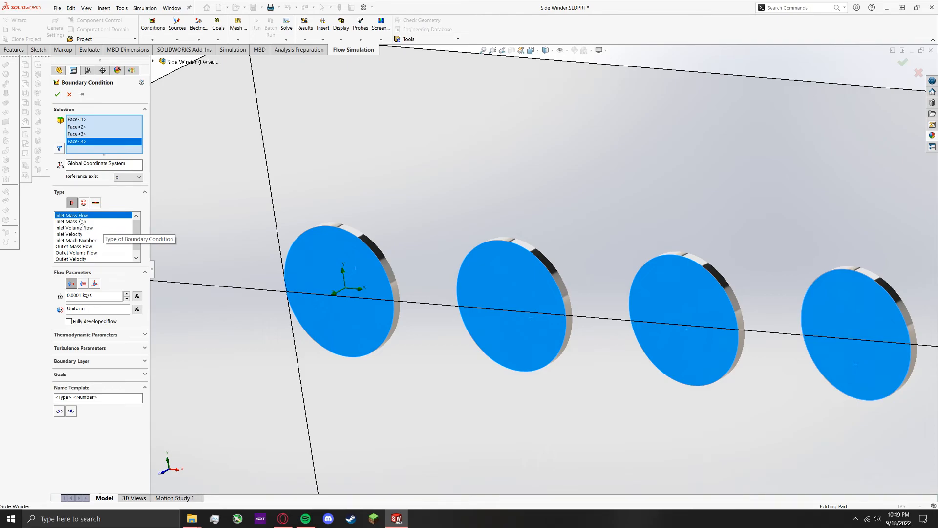
- Set the four lid faces to an Inlet Mass Flow of 1 kg/s with fully developed flow
left_click(78, 240)
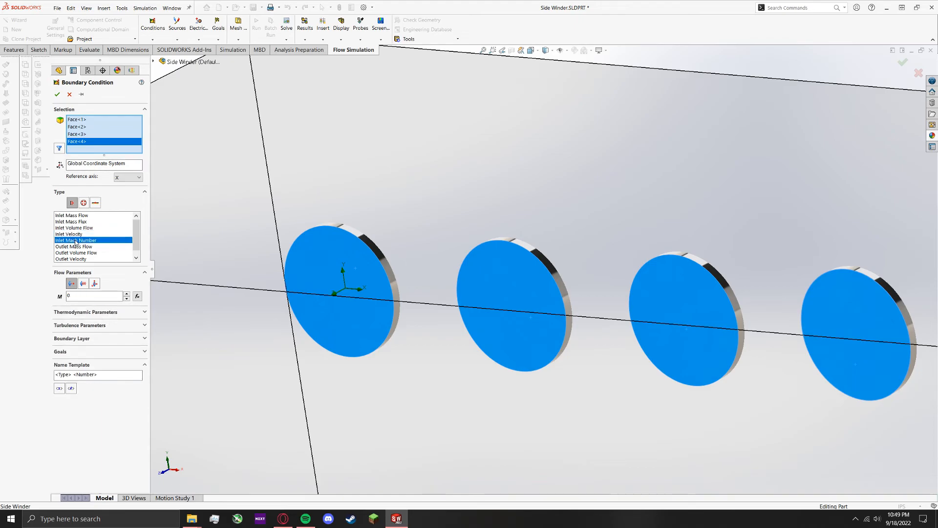
left_click(80, 216)
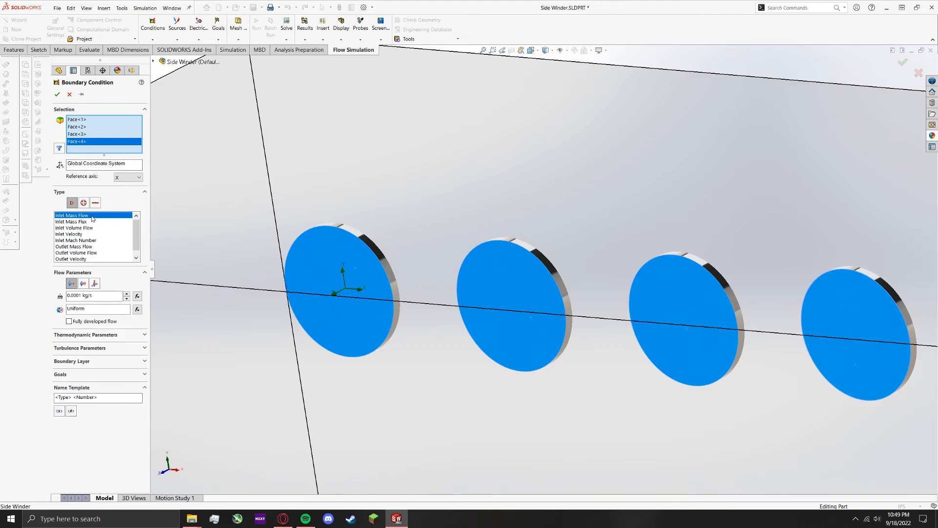
left_click(88, 293)
type("1")
left_click(87, 322)
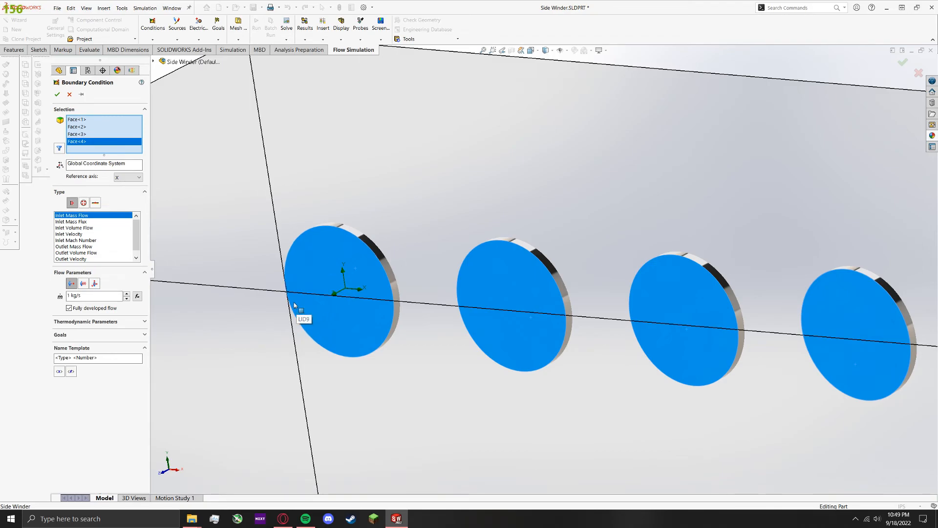
- Expand the thermodynamic parameters and goals, choose the reference axis, and accept the inlet boundary condition
left_click(96, 321)
left_click(97, 361)
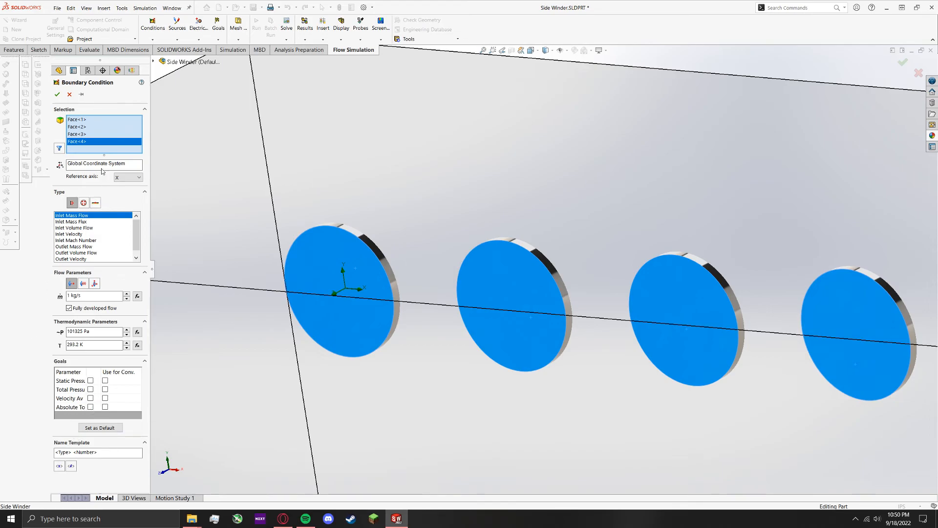
left_click(123, 176)
left_click(126, 197)
left_click(57, 94)
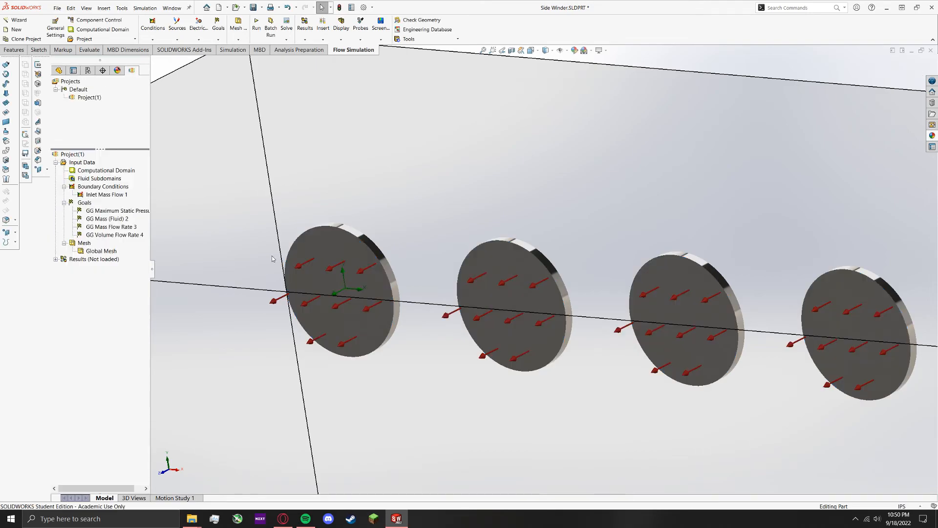
- Start another boundary condition on the inner face of the rectangular outlet lid
scroll(626, 326, "up", 5)
scroll(635, 328, "down", 5)
middle_click_drag(654, 244, 699, 280)
scroll(684, 254, "up", 6)
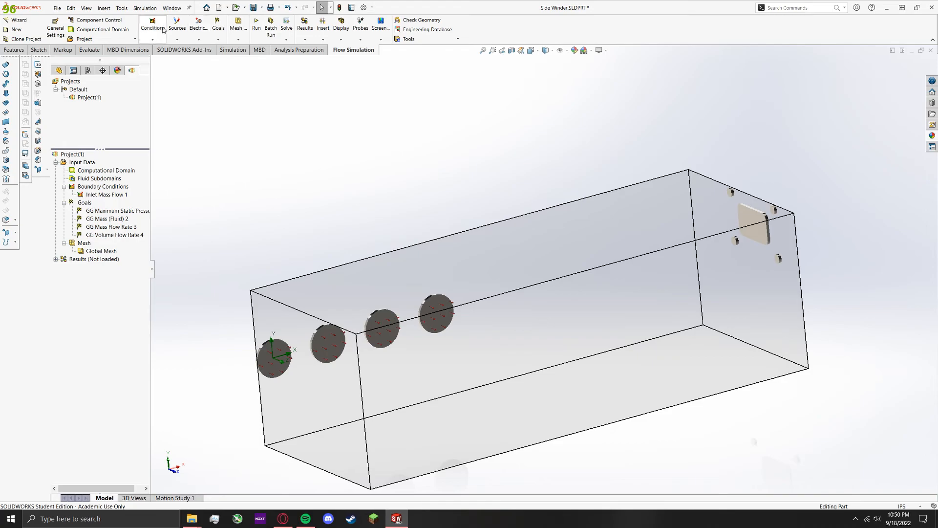
left_click(155, 30)
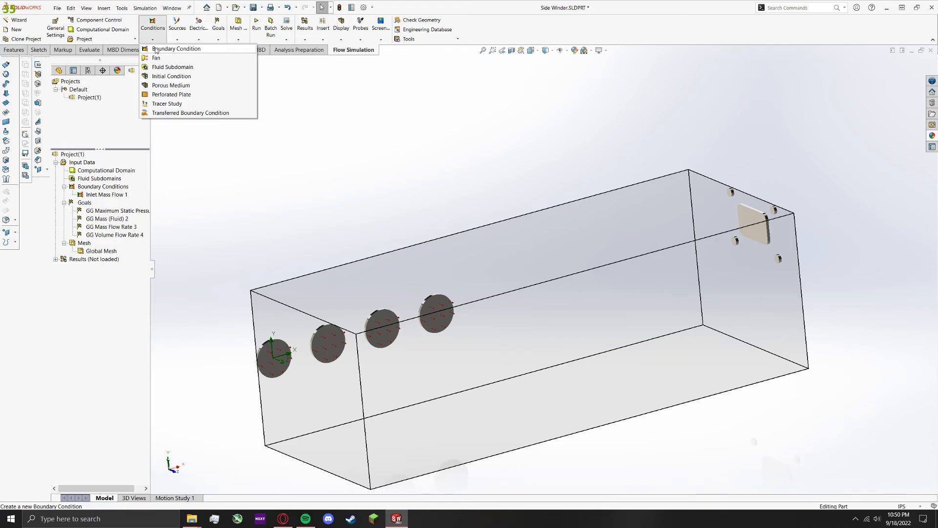
left_click(157, 50)
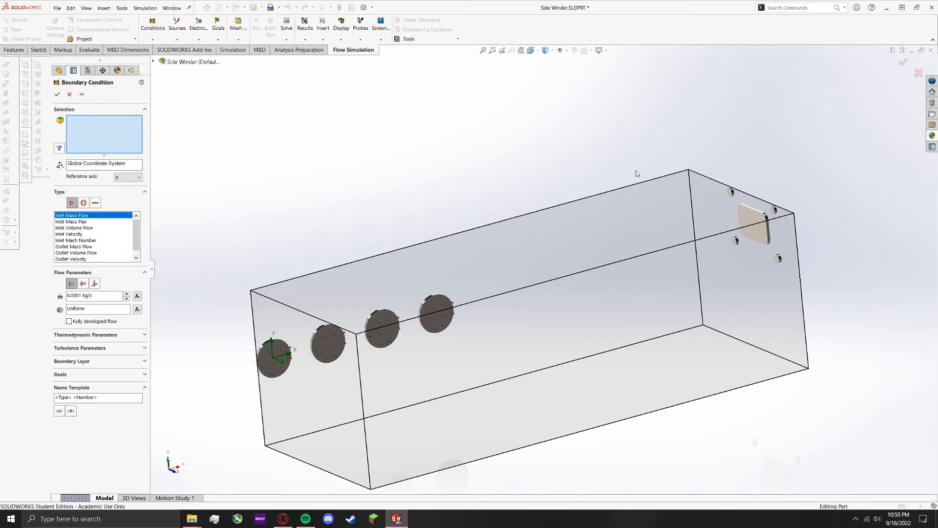
scroll(674, 193, "down", 3)
left_click(789, 264)
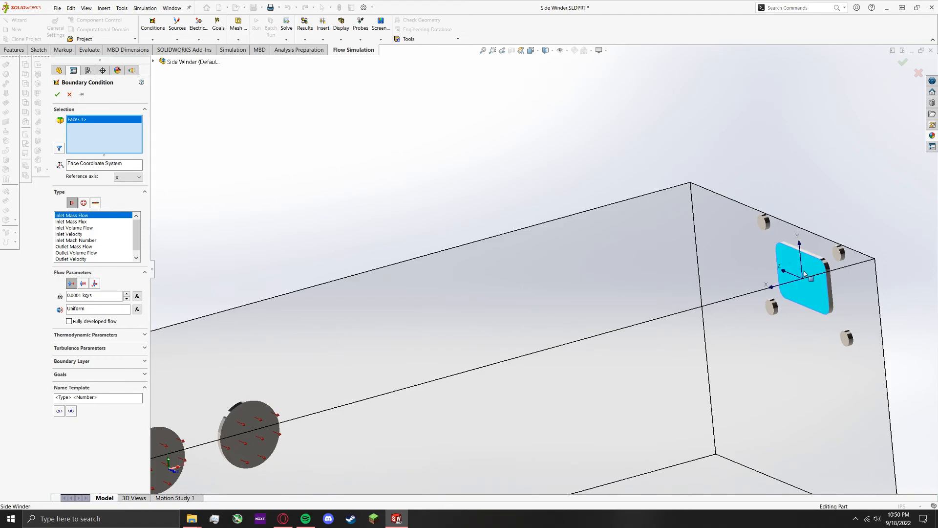
scroll(717, 278, "down", 3)
middle_click_drag(717, 277, 528, 254)
- Define the rectangular lid's boundary condition as a Static Pressure opening and accept it
left_click(85, 203)
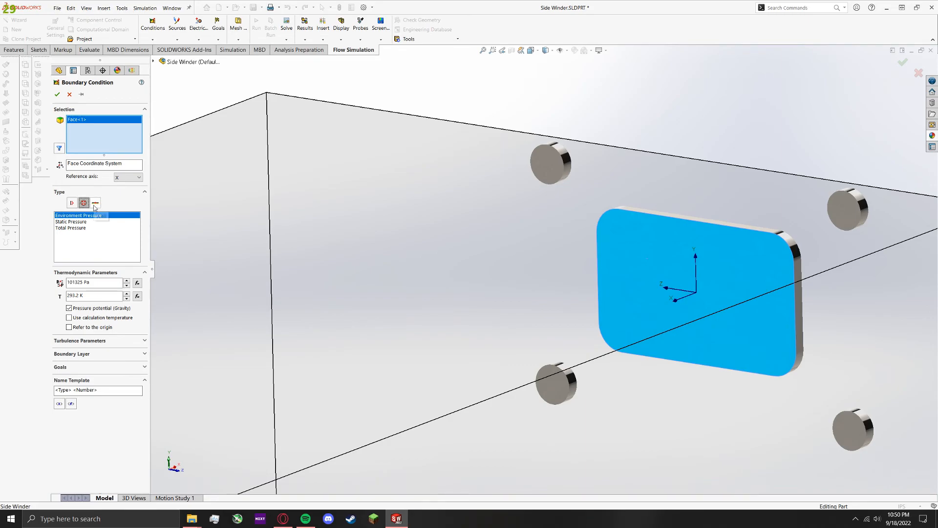
left_click(74, 223)
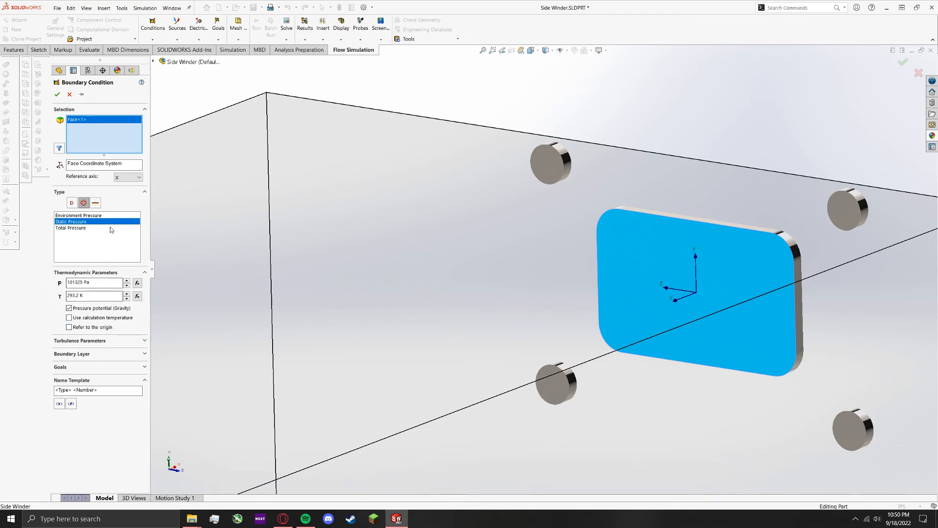
left_click(57, 94)
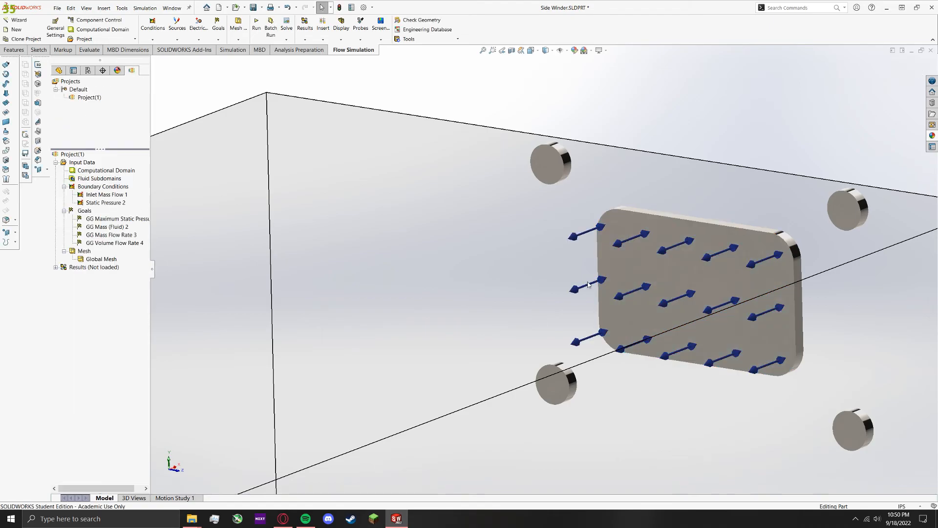
- Run a new calculation of the project on this computer with all cores, loading the results when finished
scroll(574, 246, "up", 5)
middle_click_drag(532, 259, 426, 329)
scroll(640, 292, "down", 6)
middle_click_drag(576, 249, 567, 233)
scroll(563, 228, "down", 5)
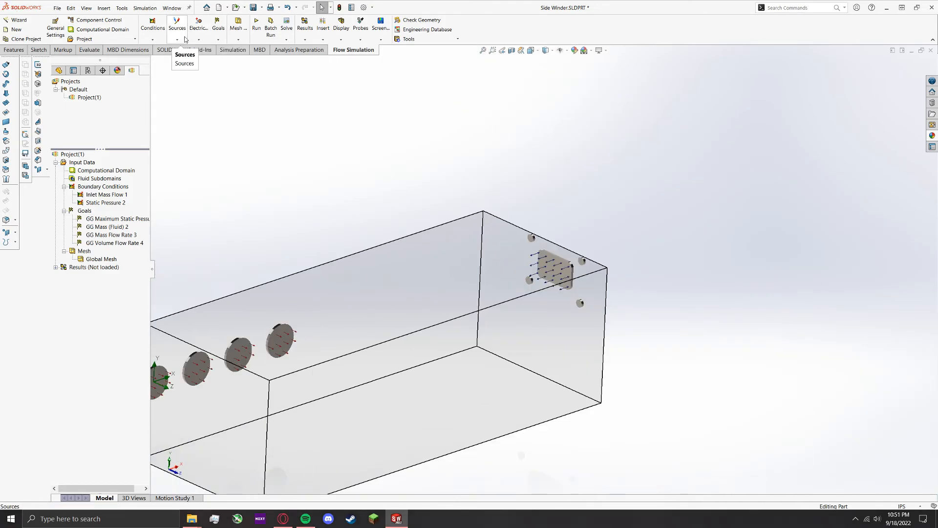
left_click(258, 37)
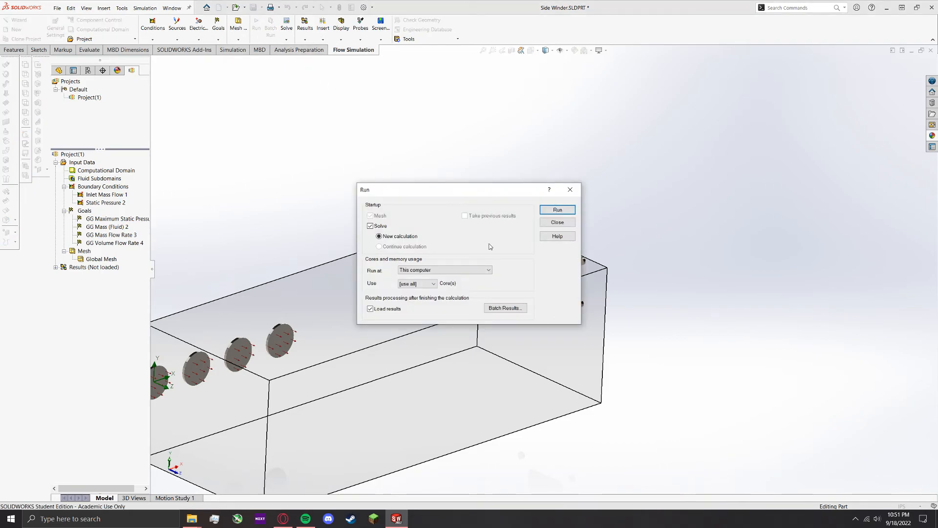
left_click(557, 209)
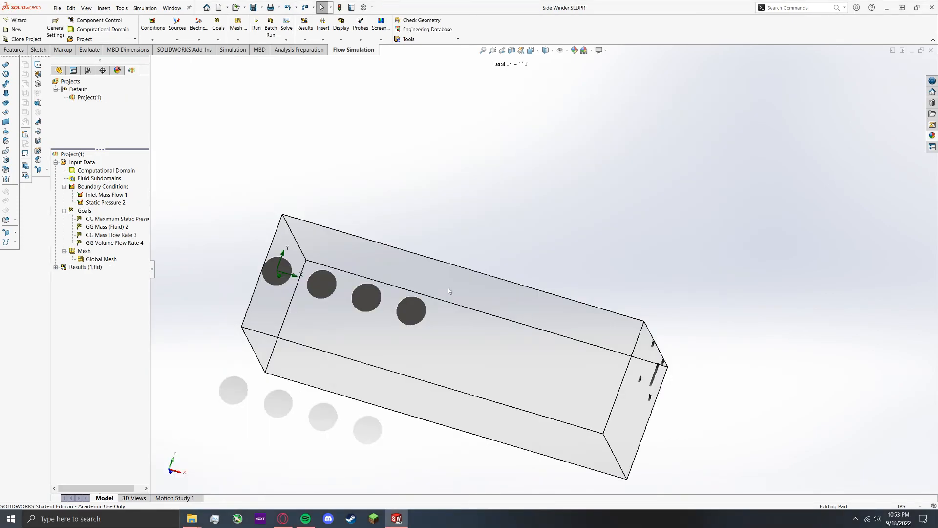
- Show the hidden manifold body again through its Boss-Extrude6 feature and clear the selection
middle_click_drag(442, 260, 430, 295)
left_click(59, 70)
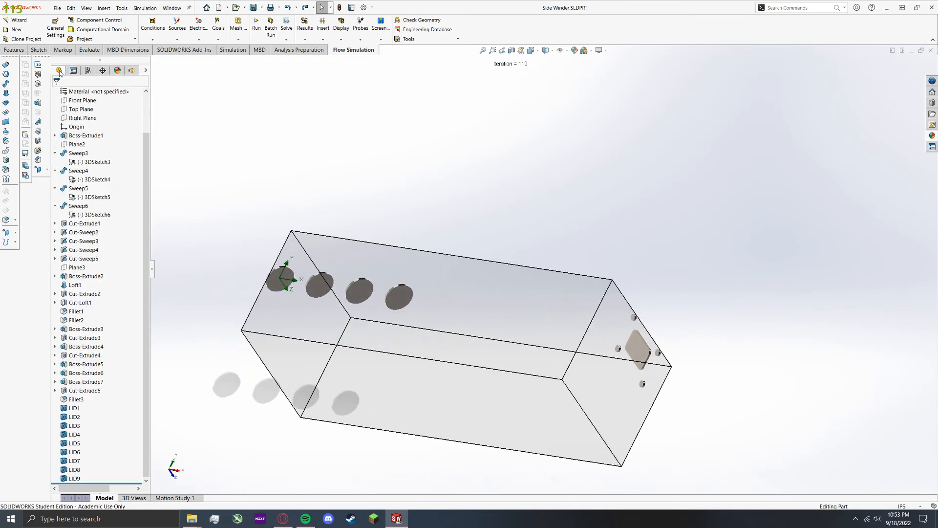
right_click(83, 373)
key("Escape")
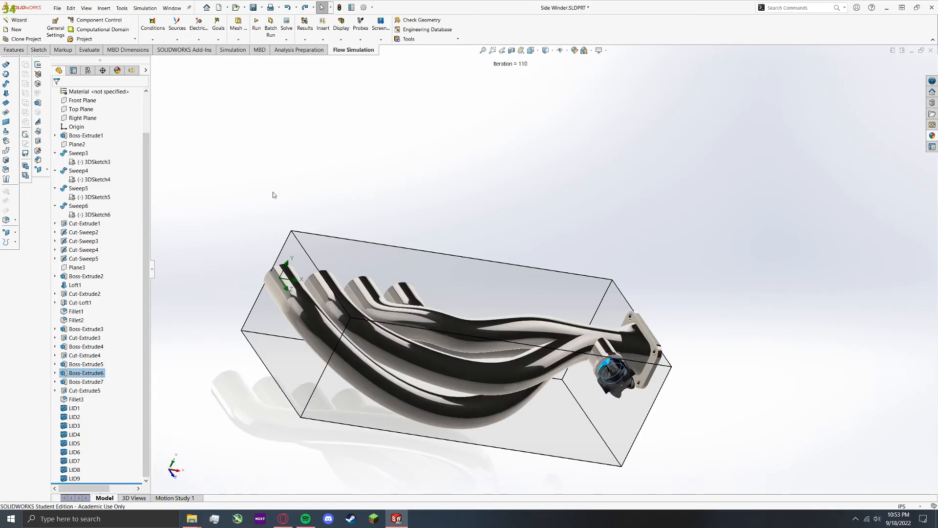
left_click(274, 195)
- Switch the model's display style to Wireframe so the inside of the pipes can be seen
left_click(549, 53)
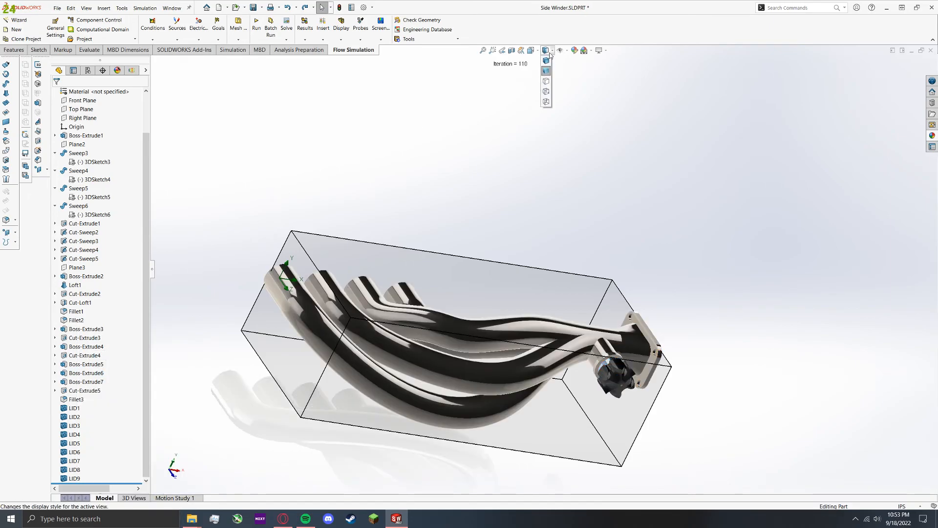
left_click(545, 102)
middle_click_drag(470, 149, 394, 246)
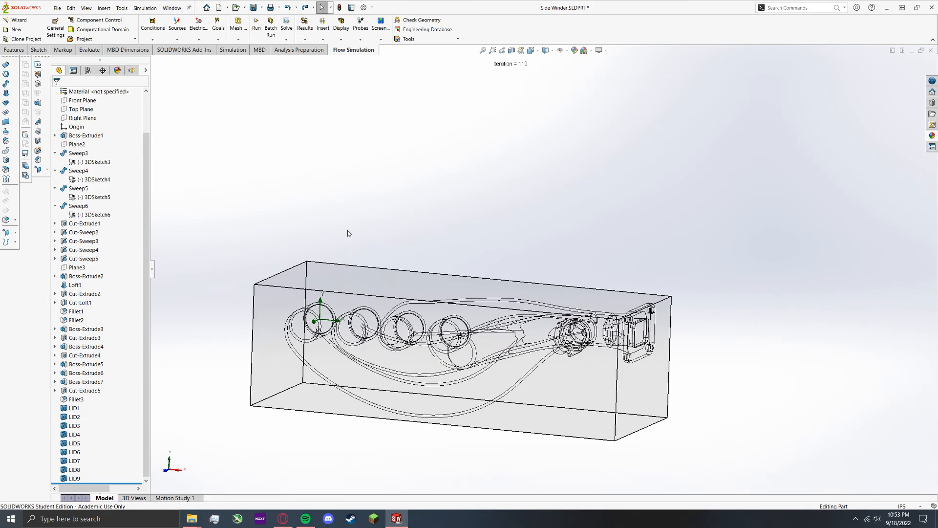
scroll(371, 290, "up", 5)
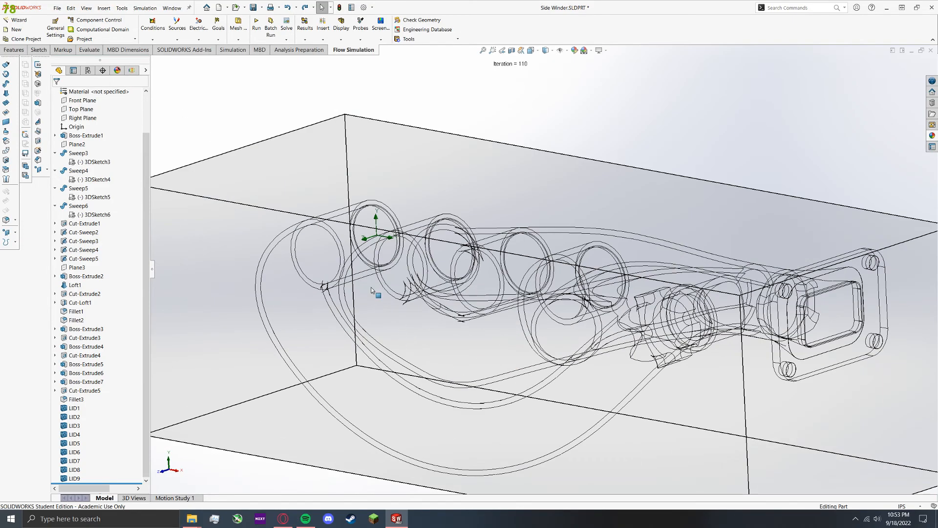
- Hide the computational domain and expand the project's results to list the available result types
left_click(132, 70)
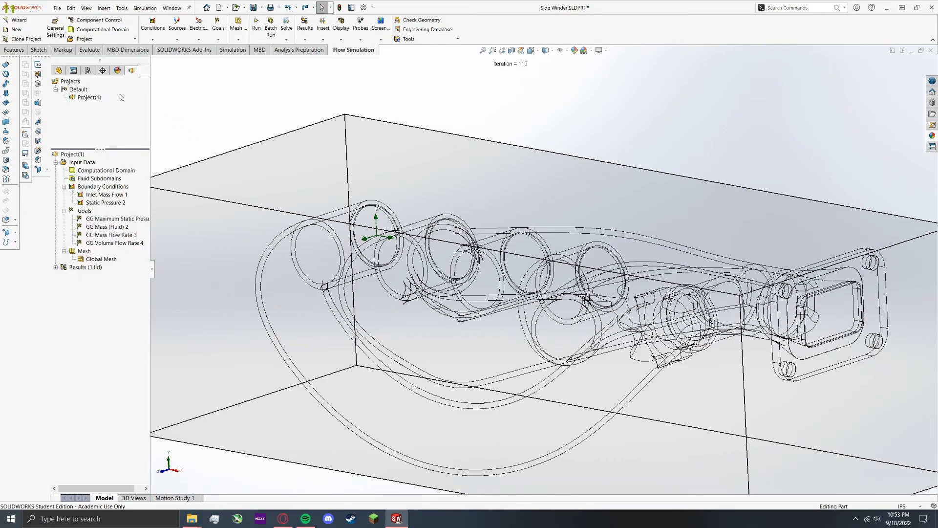
right_click(92, 171)
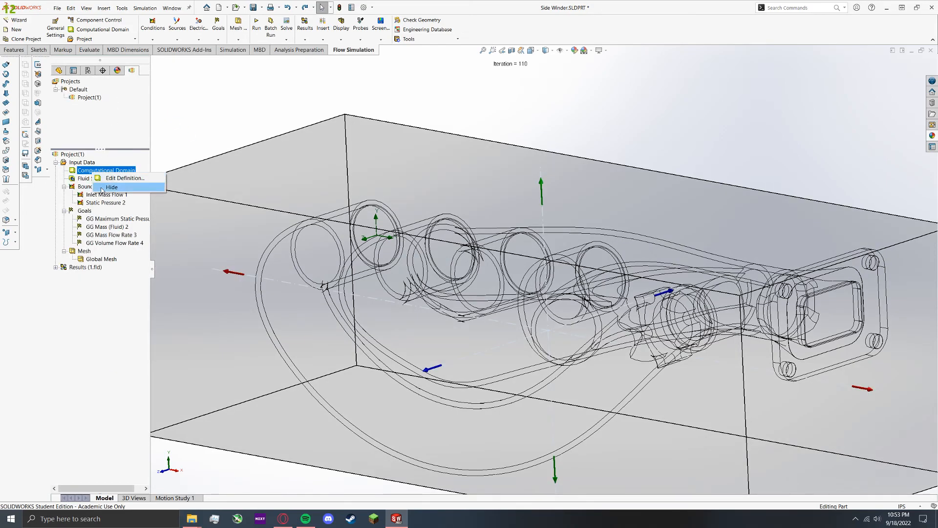
left_click(111, 189)
scroll(359, 255, "up", 3)
middle_click_drag(462, 190, 621, 315)
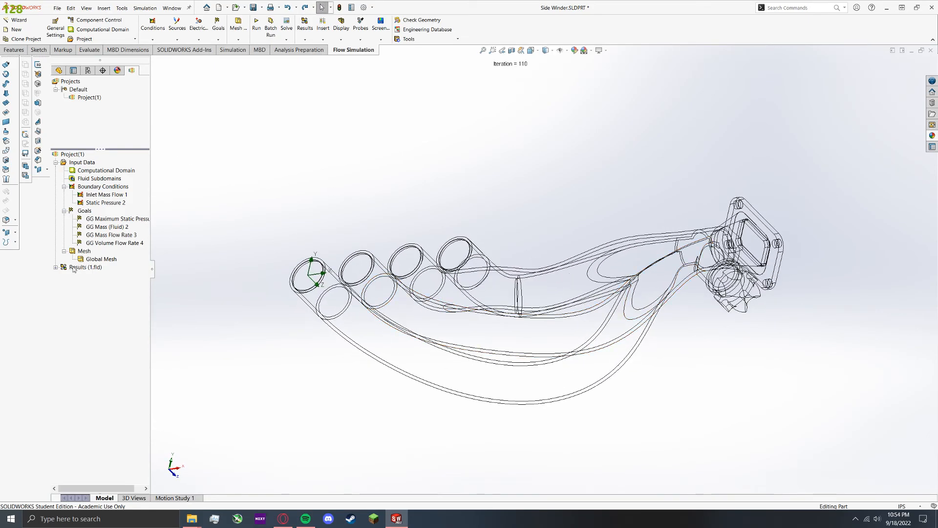
left_click(56, 267)
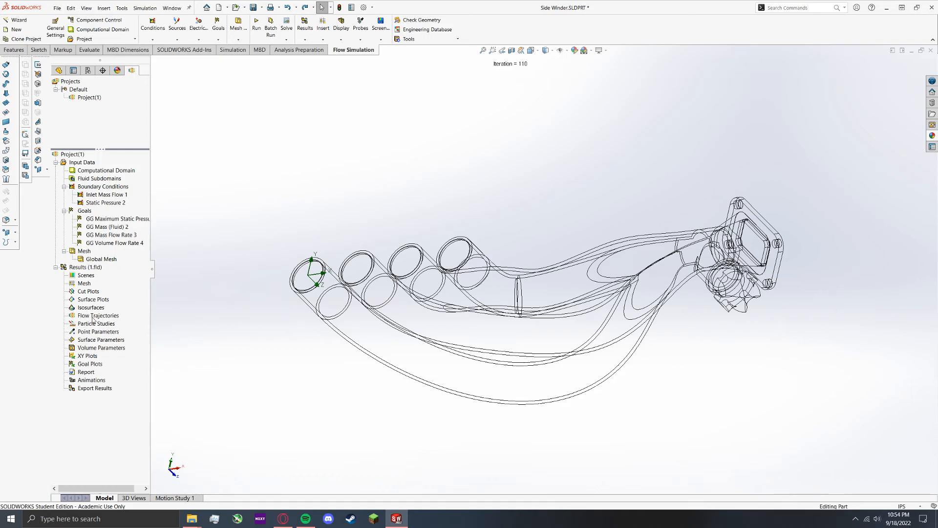
- Start a Flow Trajectories plot using the inner circular edges of the four inlet pipes as starting points
left_click(124, 324)
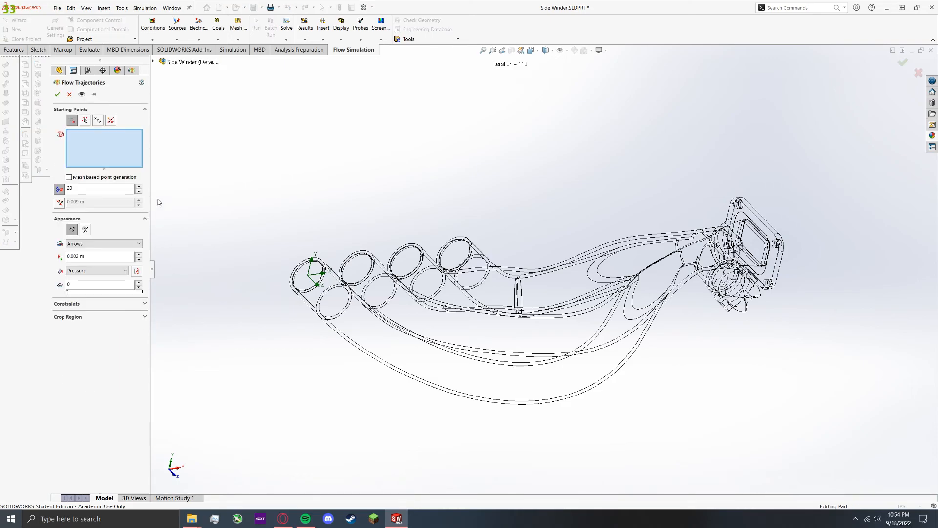
scroll(312, 271, "down", 8)
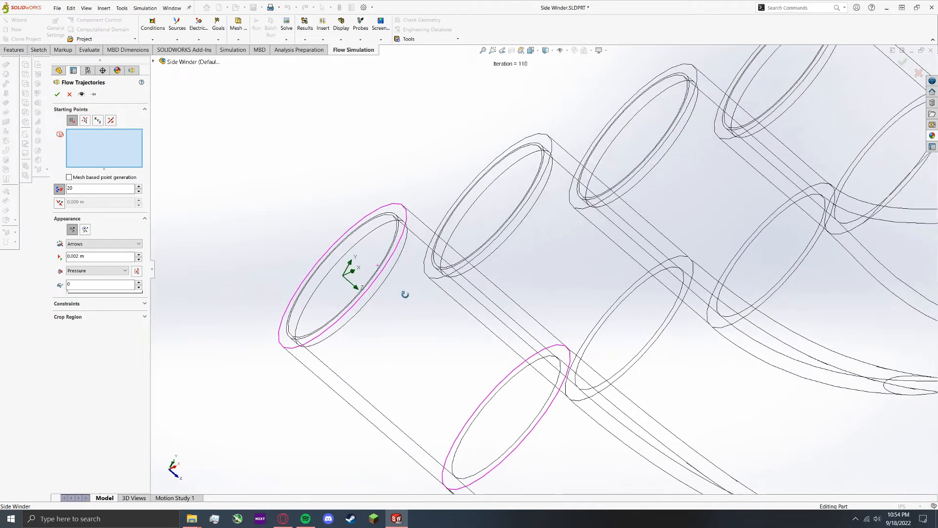
middle_click_drag(404, 293, 383, 274)
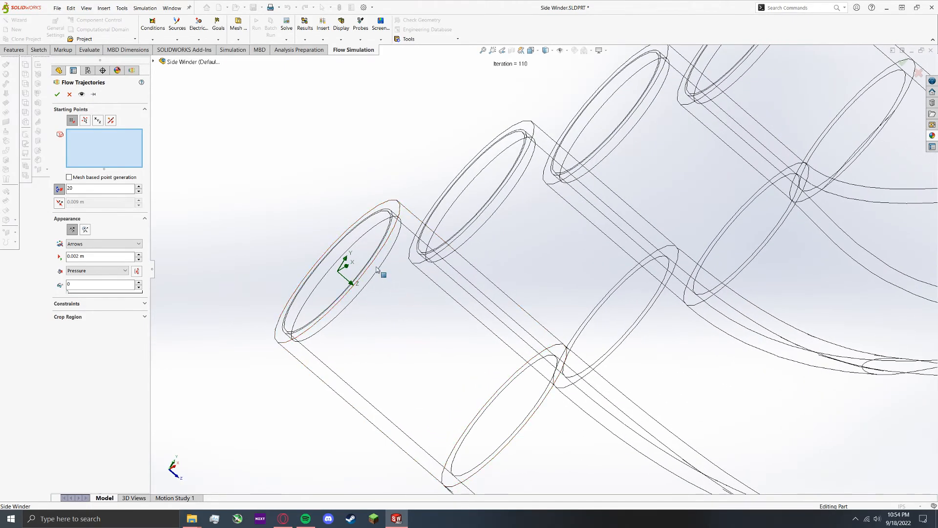
left_click(396, 220)
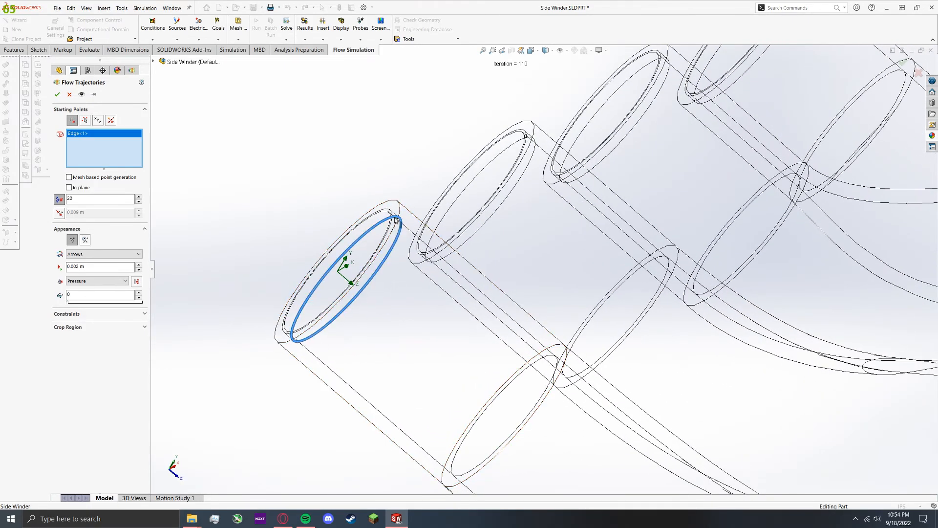
left_click(471, 182)
left_click(583, 137)
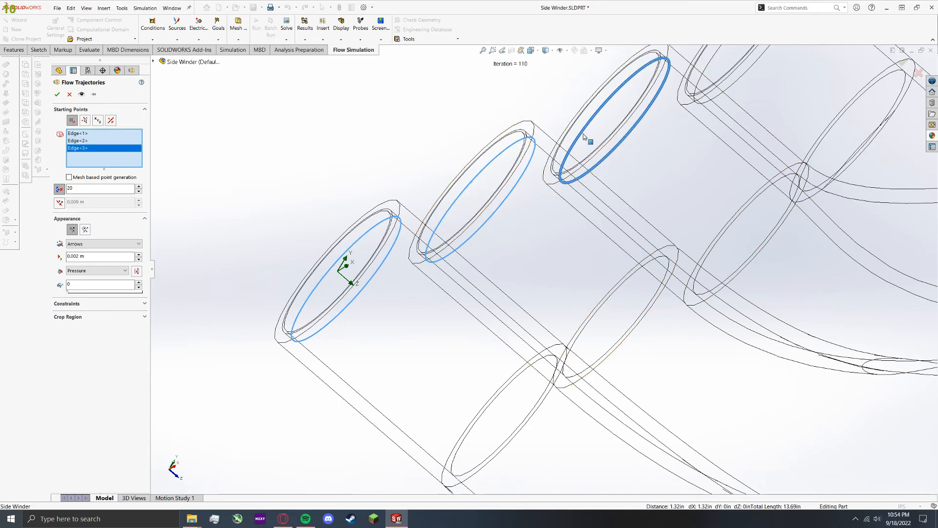
scroll(586, 137, "up", 4)
scroll(638, 146, "down", 4)
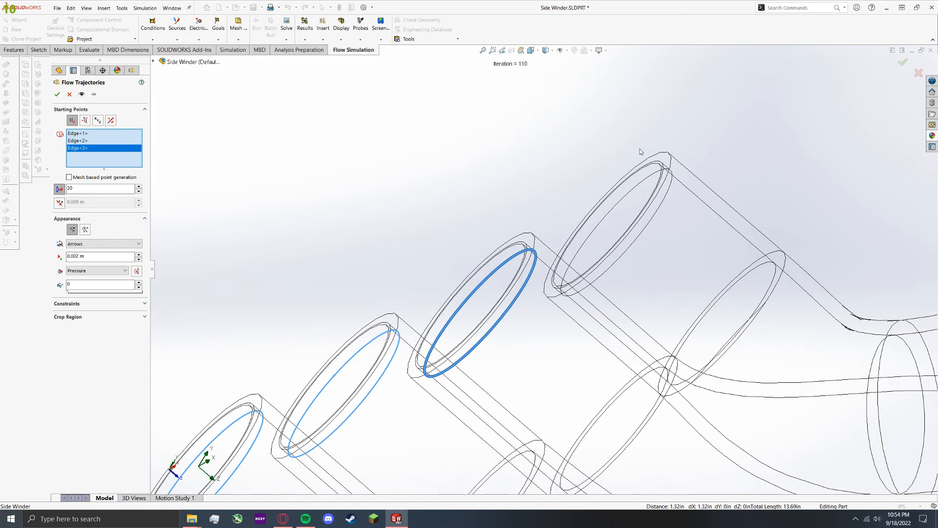
left_click(609, 216)
scroll(408, 236, "up", 5)
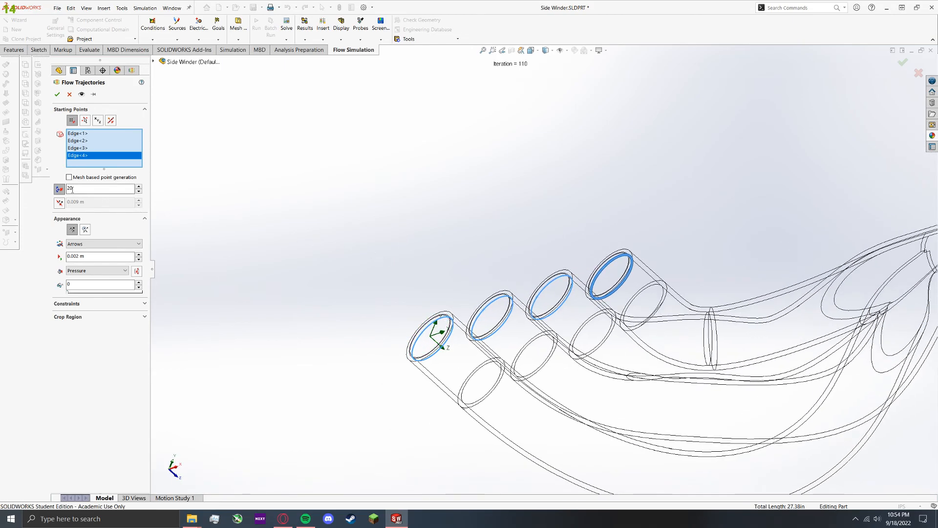
- Turn on the trajectory preview and set the number of starting points to 150
left_click(82, 94)
scroll(587, 269, "up", 3)
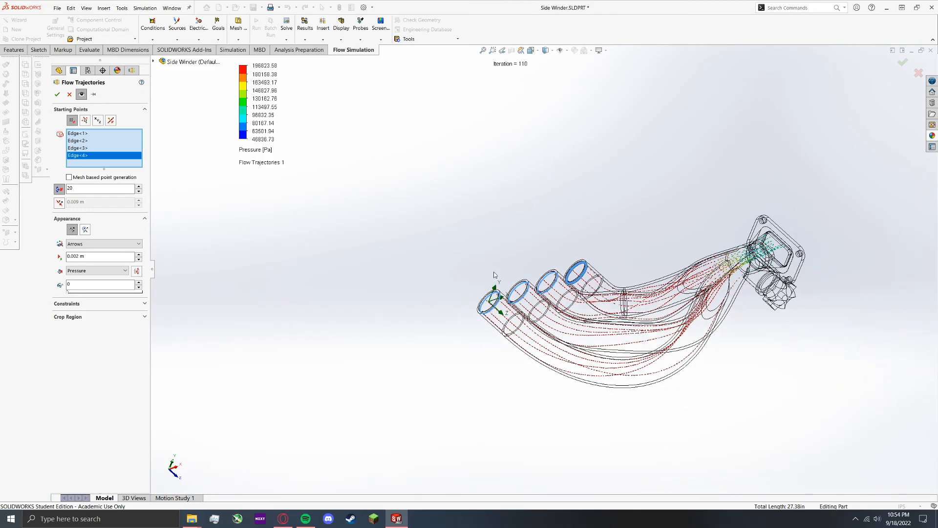
scroll(631, 270, "down", 3)
scroll(393, 310, "down", 4)
middle_click_drag(398, 303, 355, 267)
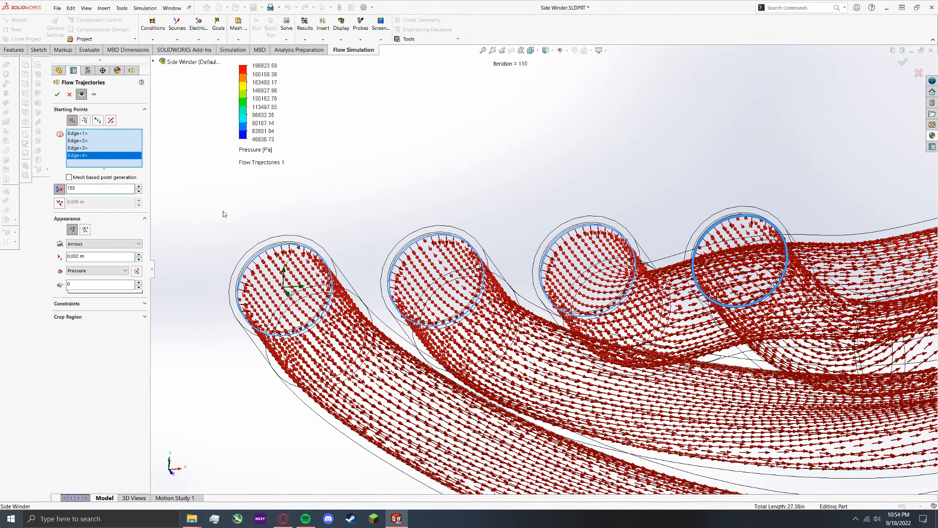
scroll(274, 257, "up", 6)
scroll(572, 272, "down", 1)
mouse_move(571, 273)
middle_mouse_down()
mouse_move(519, 243)
mouse_move(587, 264)
mouse_move(568, 269)
mouse_move(569, 281)
middle_mouse_up()
scroll(569, 282, "up", 3)
scroll(601, 284, "down", 6)
scroll(245, 207, "up", 3)
scroll(245, 207, "down", 1)
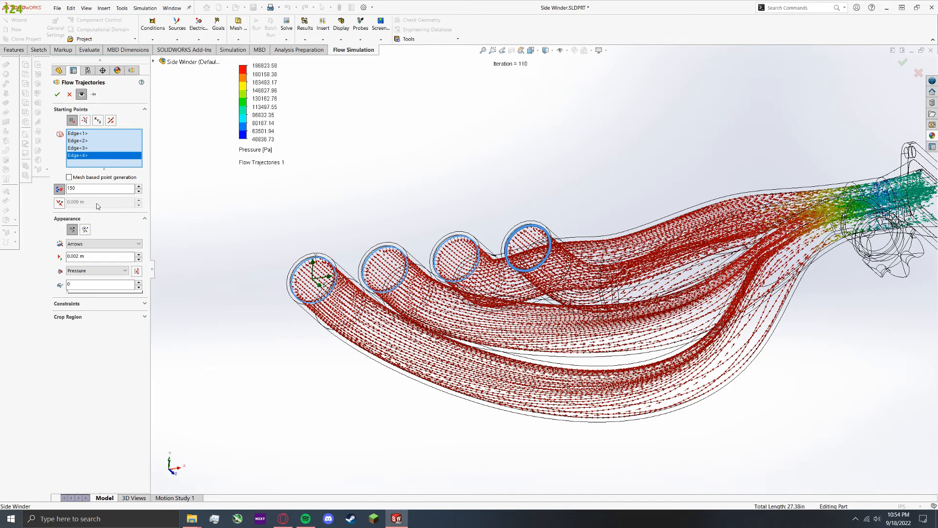
- Switch the trajectories' appearance to dynamic, keeping Arrows as the drawing style
left_click(89, 244)
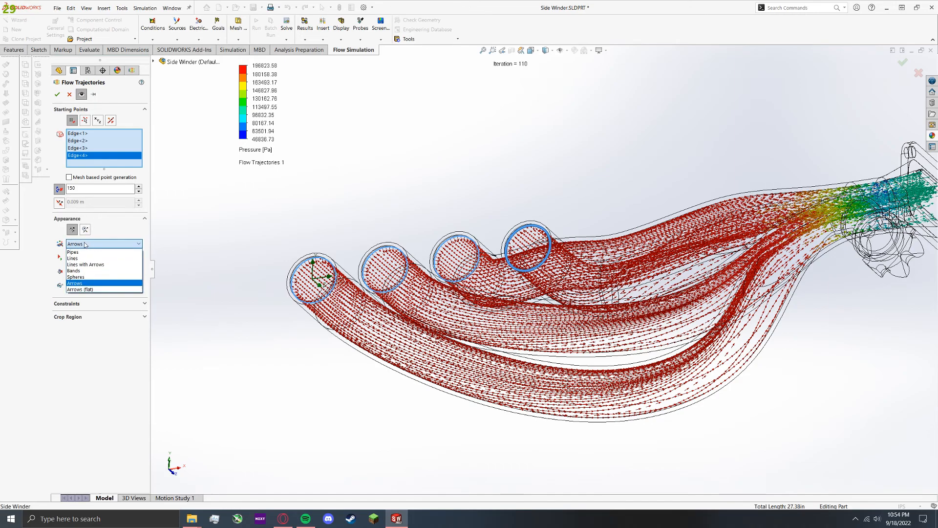
left_click(99, 230)
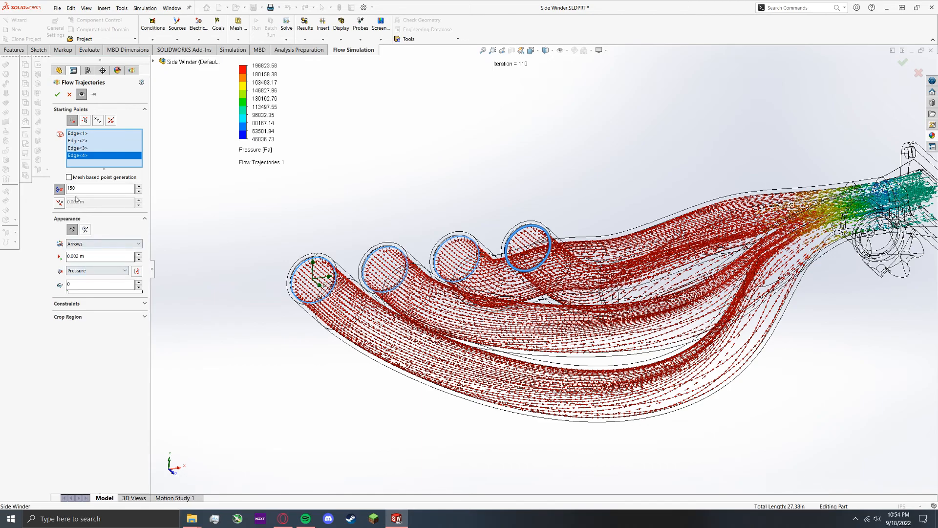
left_click(84, 233)
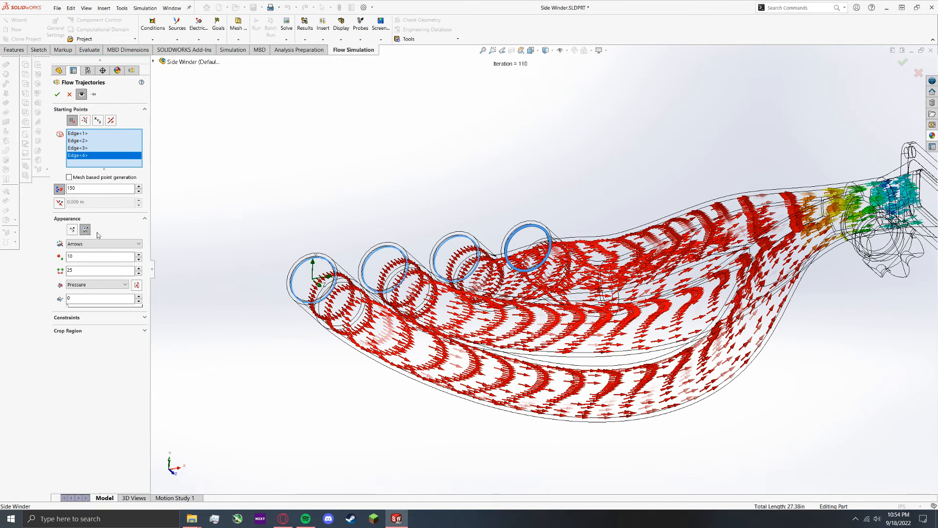
scroll(492, 307, "down", 3)
middle_click_drag(492, 307, 455, 222)
scroll(513, 289, "up", 1)
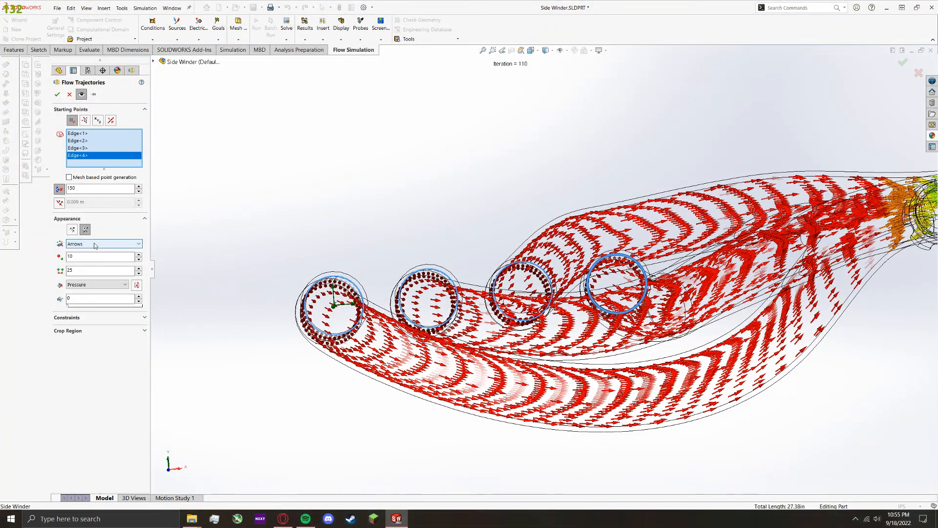
- Try drawing the dynamic trajectories as Spheres and return the style to Arrows
left_click(97, 243)
left_click(95, 256)
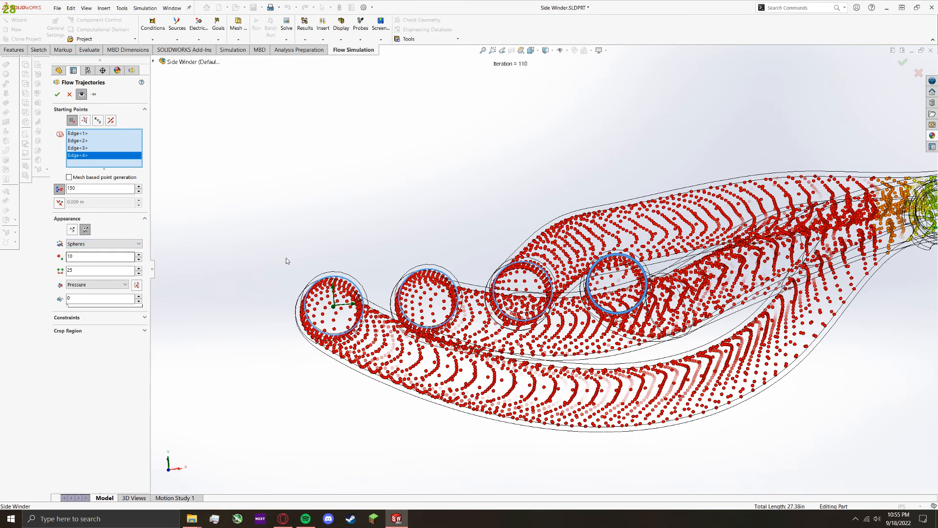
left_click(97, 244)
left_click(96, 251)
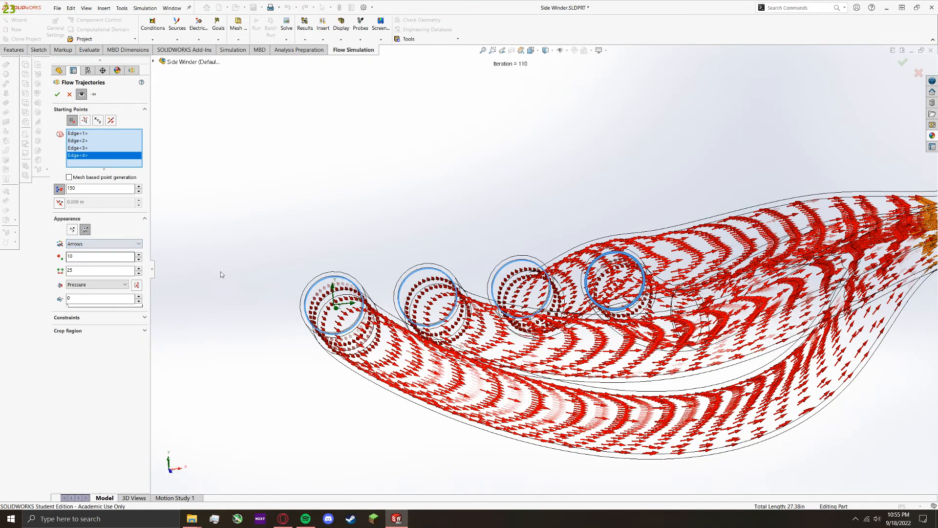
scroll(587, 311, "up", 3)
scroll(587, 311, "down", 3)
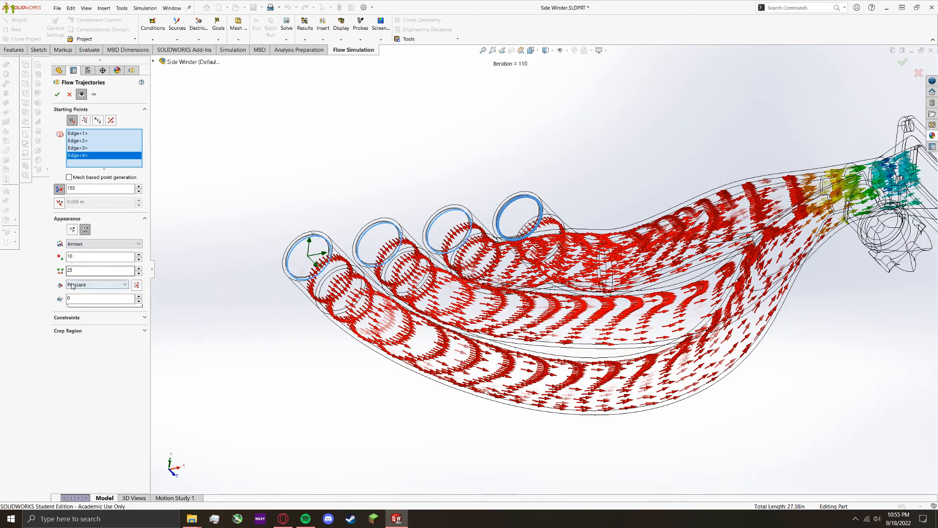
- Color the flow trajectories by Velocity and inspect the distribution through the manifold toward the outlet
left_click(97, 284)
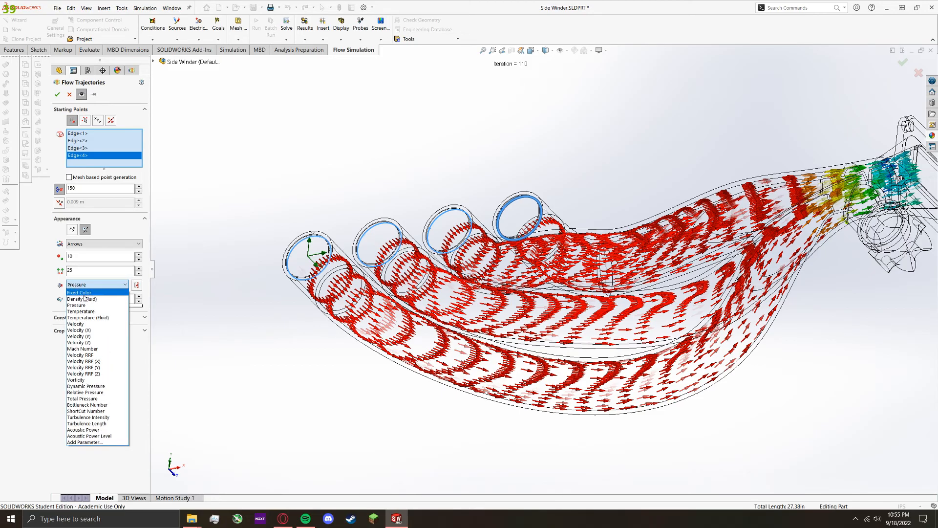
left_click(93, 323)
scroll(398, 307, "up", 2)
scroll(636, 278, "down", 3)
middle_click_drag(683, 264, 660, 254)
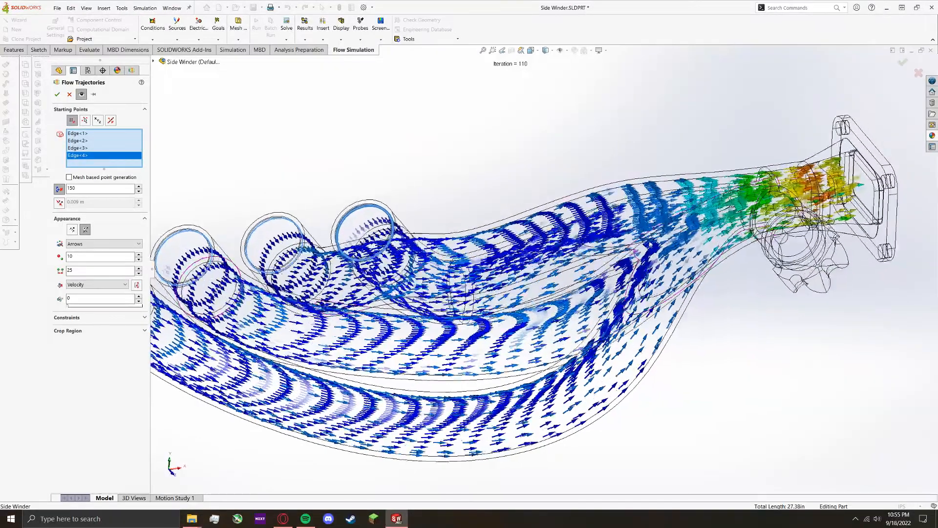
- Try coloring the trajectories by Vorticity and by Acoustic Power
left_click(97, 285)
left_click(94, 380)
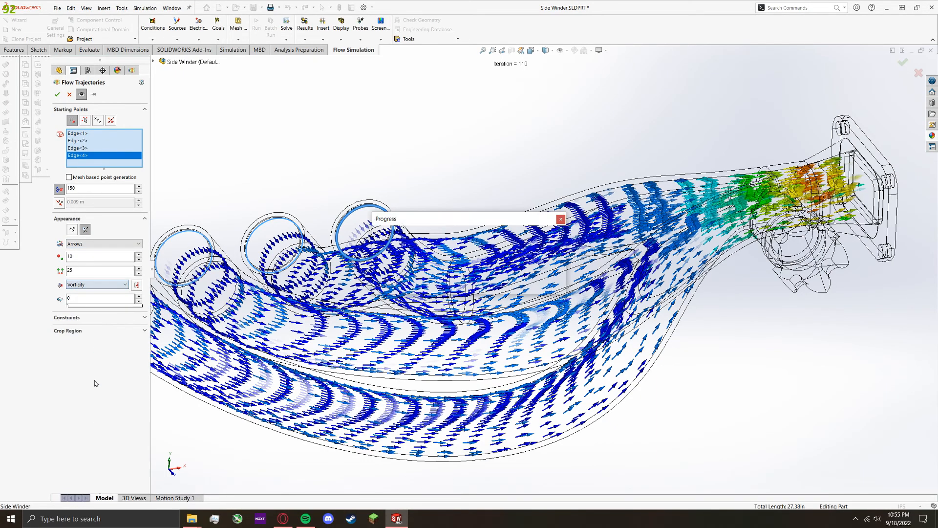
left_click(90, 285)
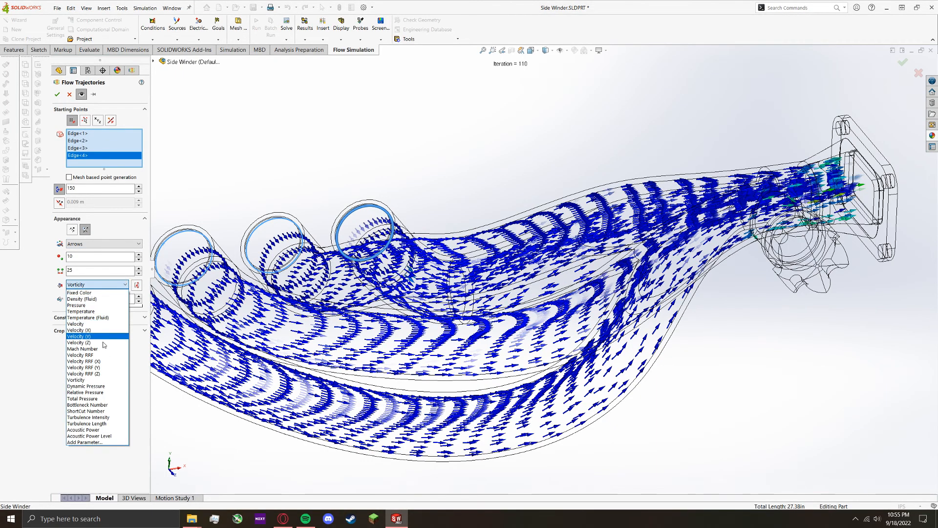
left_click(100, 430)
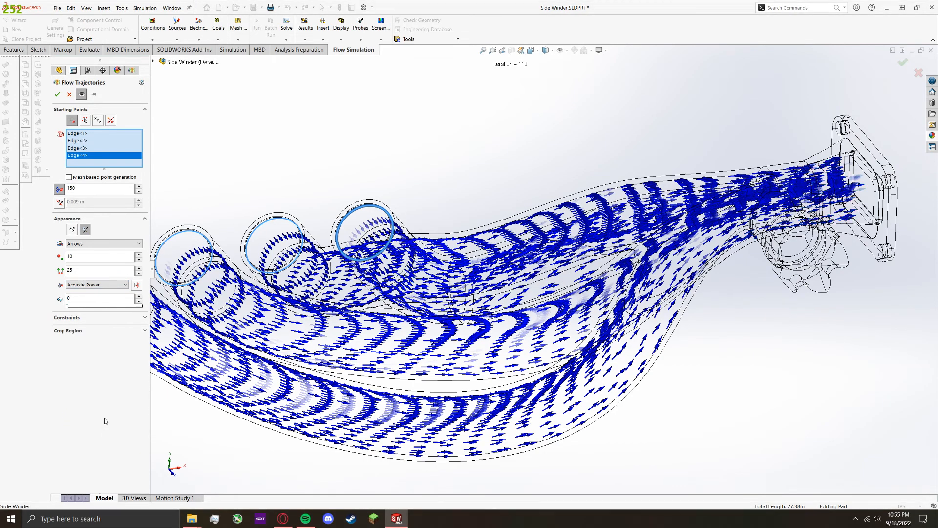
- Try coloring the trajectories by Temperature (Fluid)
left_click(94, 285)
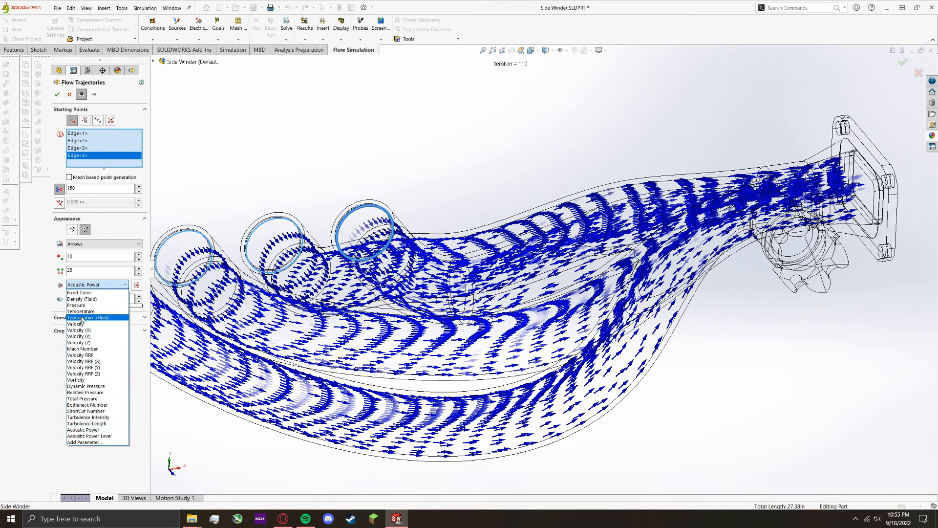
left_click(84, 317)
left_click(96, 284)
left_click(96, 318)
- Color the trajectories by Density (Fluid) and accept the flow trajectories plot
left_click(95, 284)
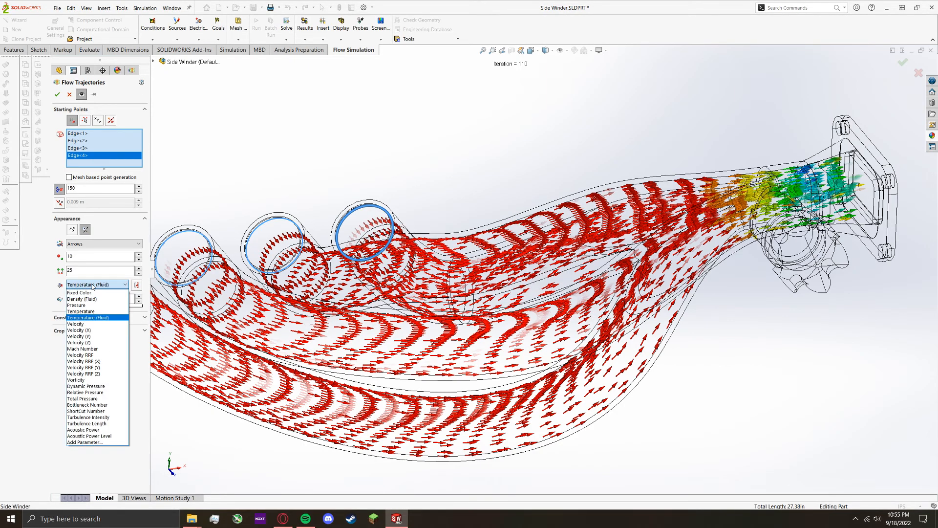
left_click(94, 299)
left_click(97, 284)
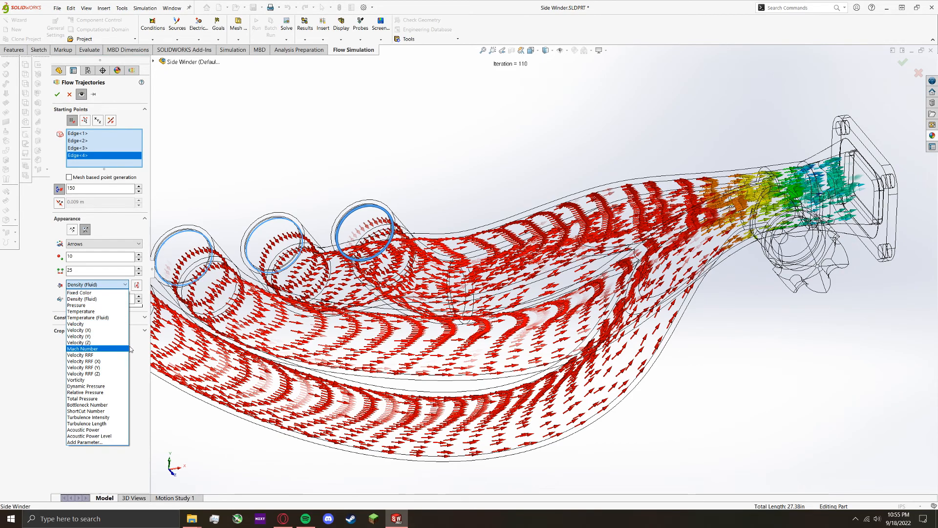
left_click(139, 221)
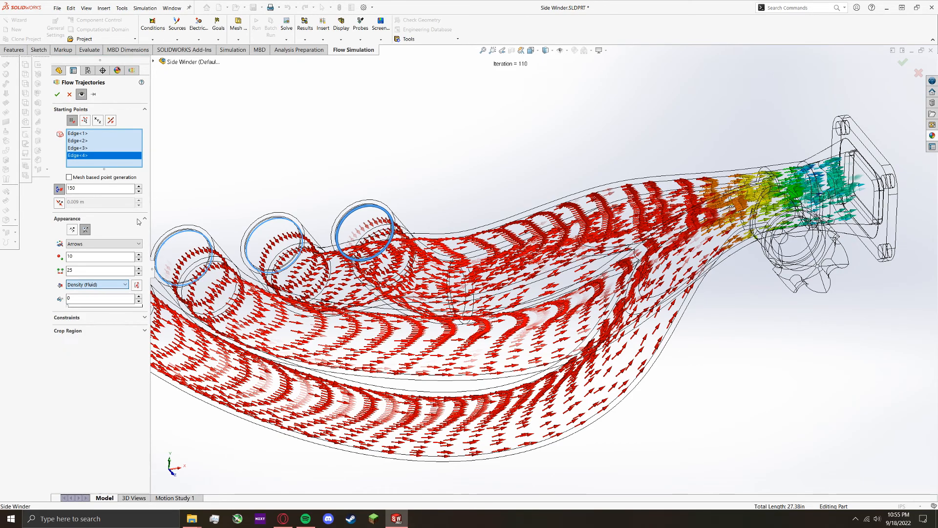
left_click(57, 95)
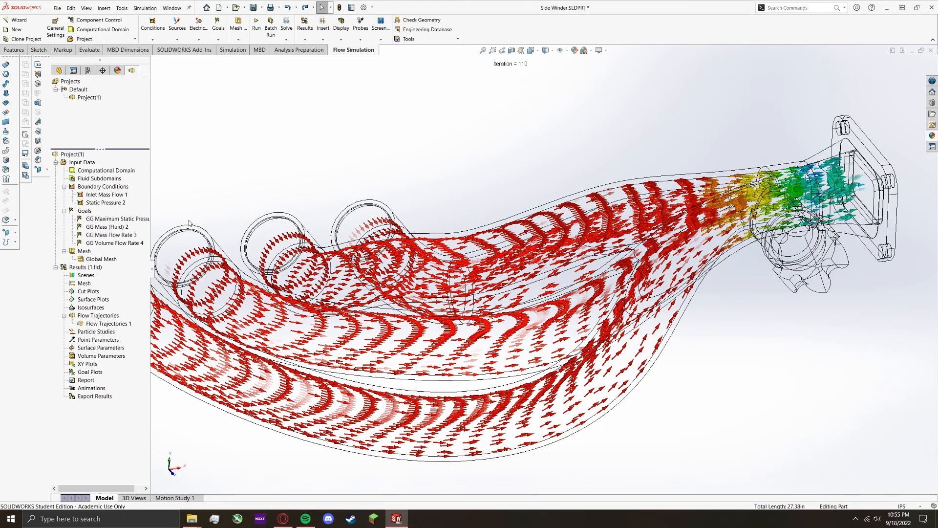
- Play the Flow Trajectories 1 animation and examine the moving arrows from the inlet pipes to the outlet flange
right_click(97, 324)
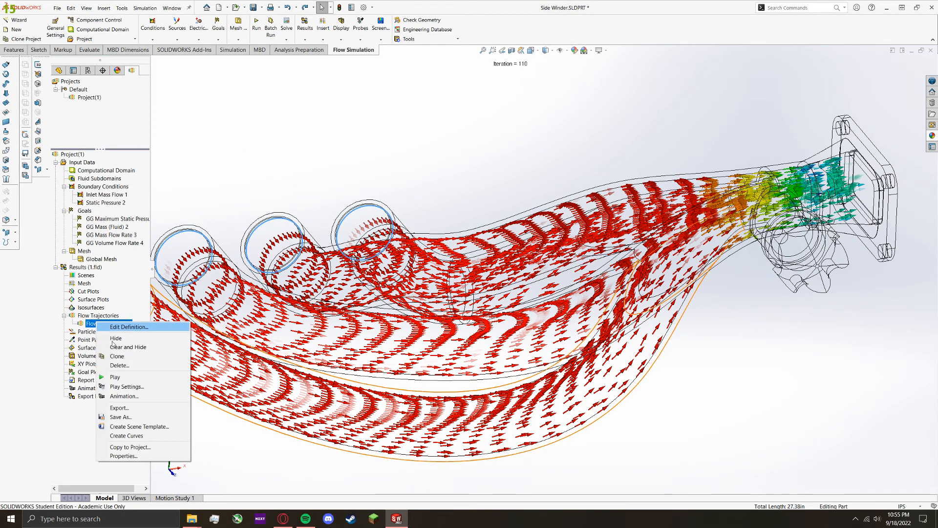
left_click(127, 377)
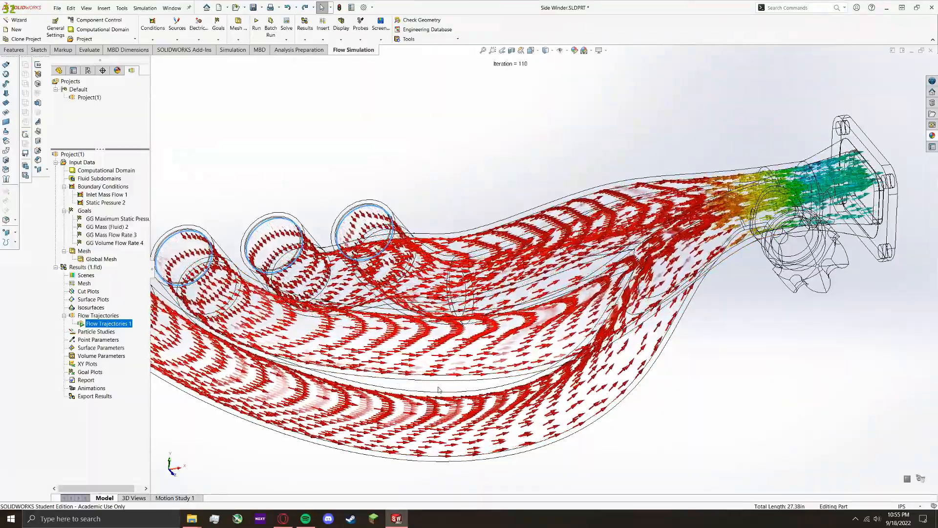
scroll(896, 149, "down", 5)
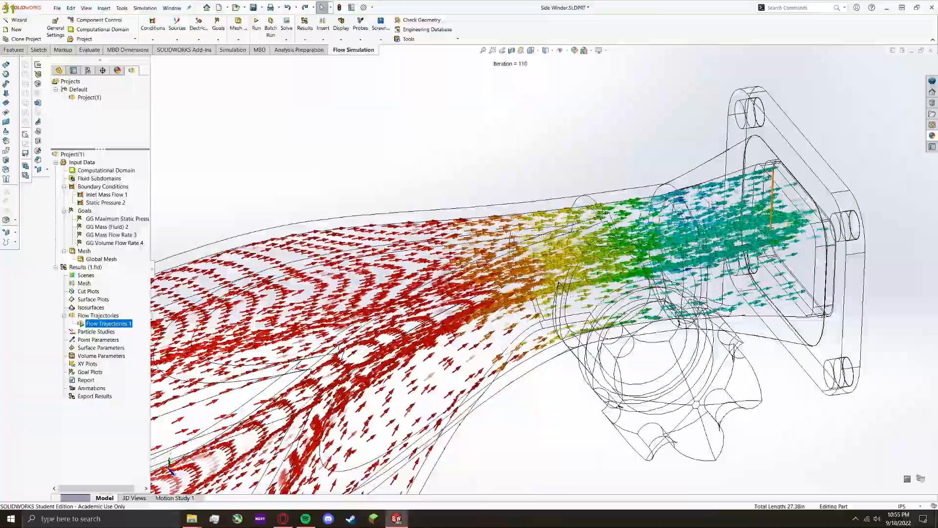
scroll(814, 219, "up", 4)
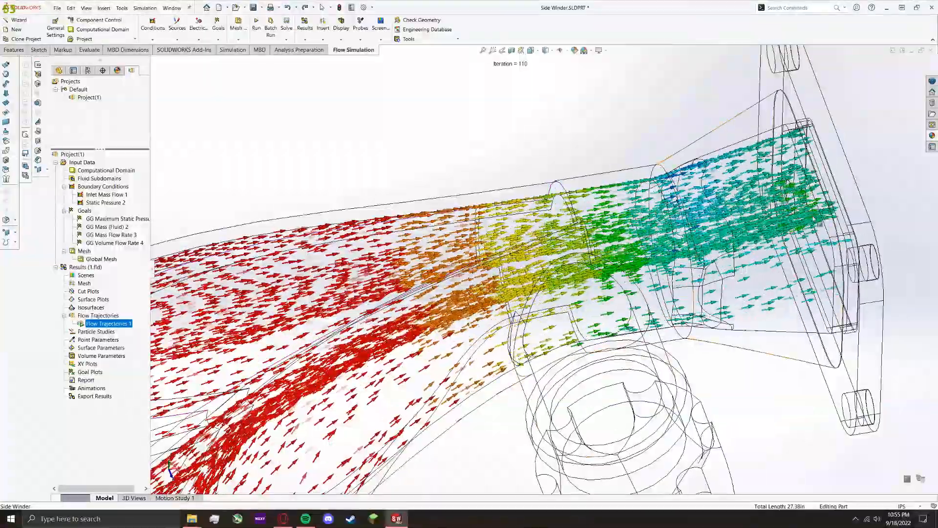
middle_click_drag(693, 229, 667, 234)
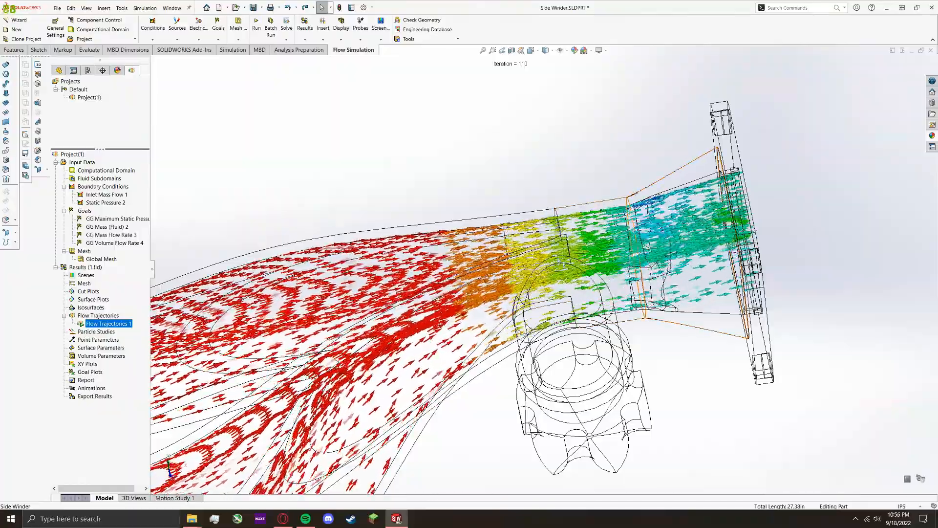
scroll(676, 234, "up", 7)
scroll(384, 306, "down", 5)
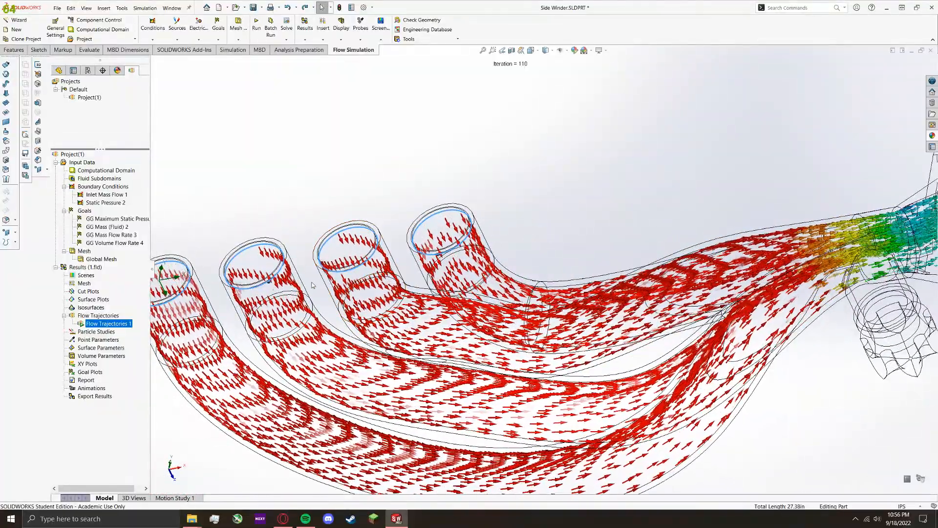
scroll(560, 298, "up", 2)
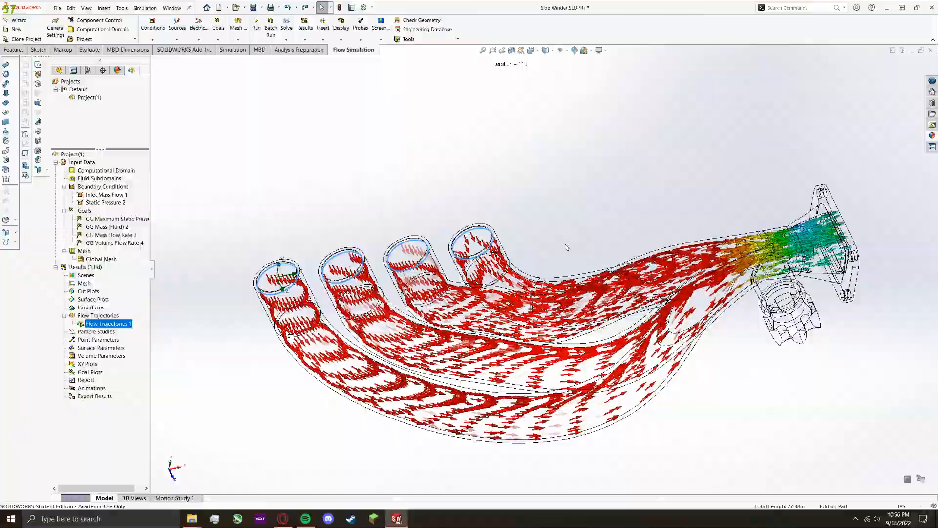
middle_click_drag(560, 258, 604, 215)
scroll(715, 256, "down", 3)
scroll(715, 256, "up", 3)
middle_click_drag(716, 256, 886, 244)
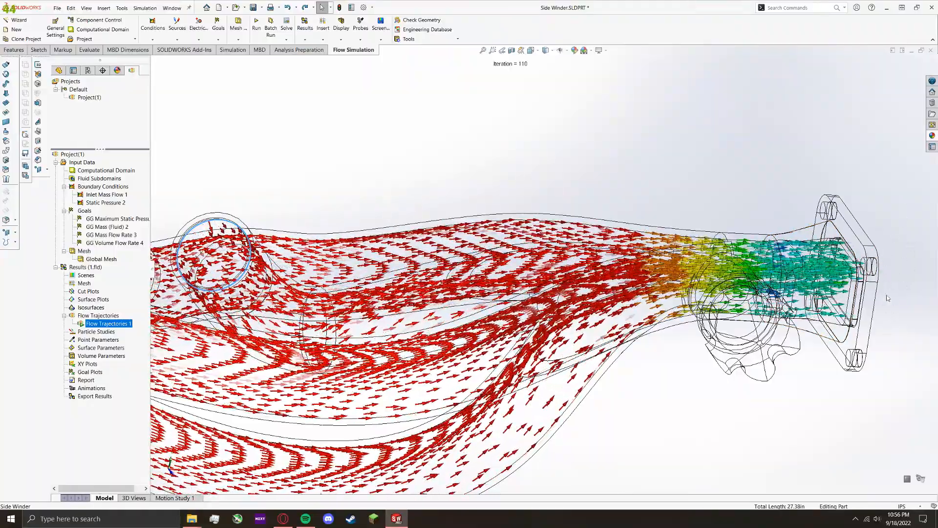
- Examine the animated density arrows around the outlet flange and along the whole manifold from several angles
scroll(862, 293, "up", 3)
middle_click_drag(664, 351, 580, 292)
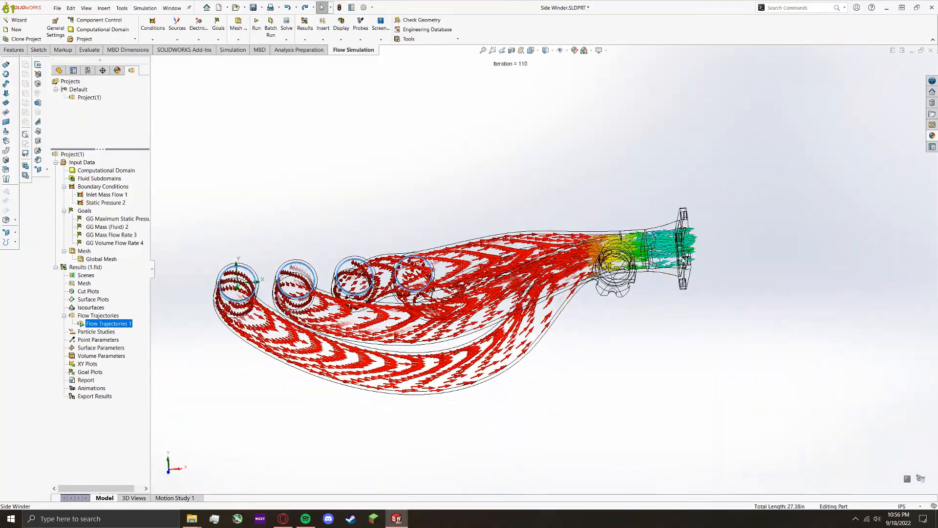
scroll(652, 309, "down", 3)
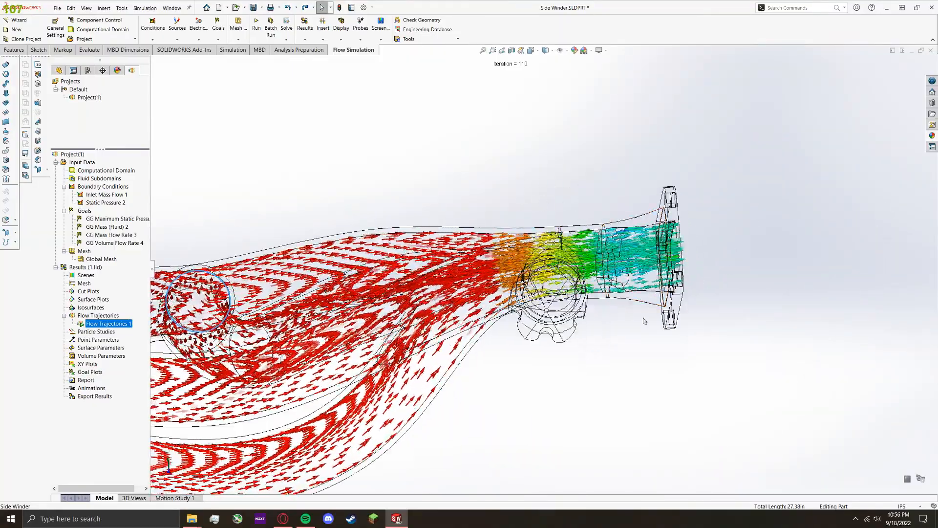
middle_click_drag(624, 321, 606, 345)
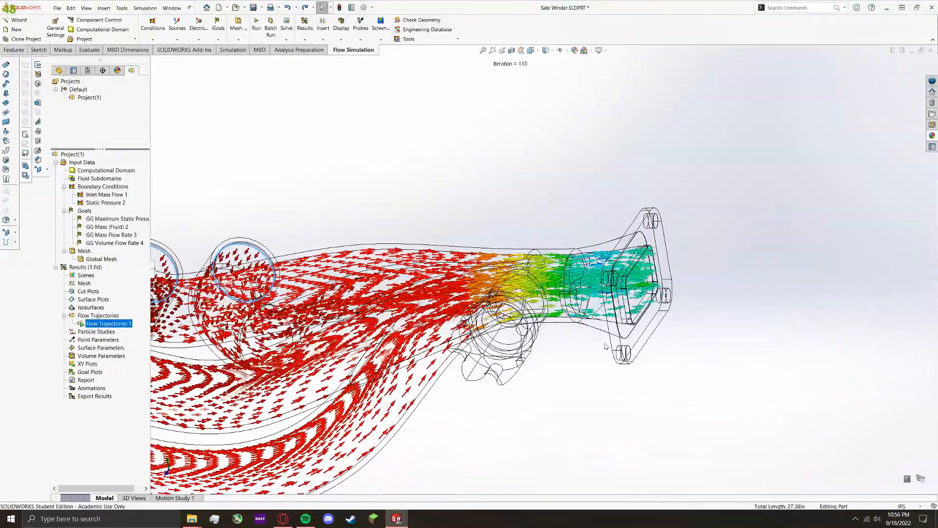
scroll(543, 293, "up", 3)
middle_click_drag(342, 247, 410, 265)
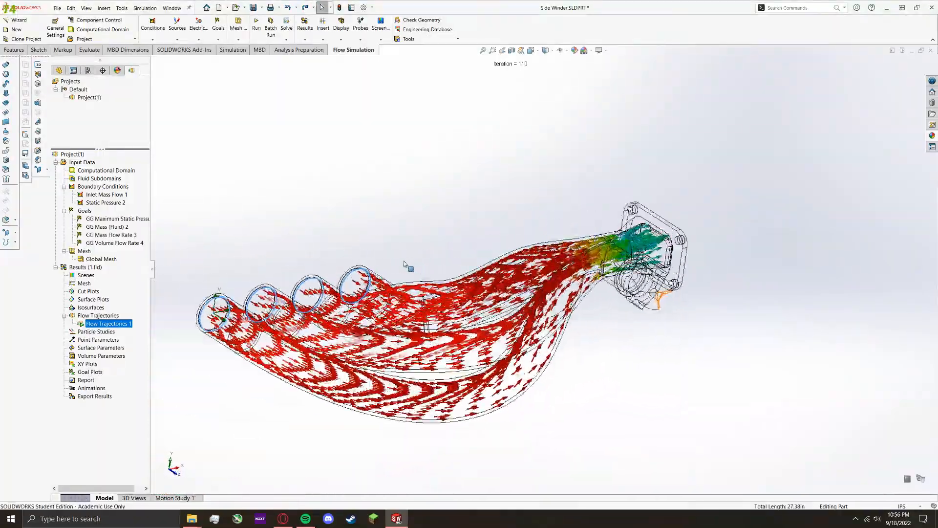
scroll(411, 266, "down", 2)
- Redefine Flow Trajectories 1 as static trajectories drawn as pipes and accept the plot
right_click(109, 324)
left_click(115, 330)
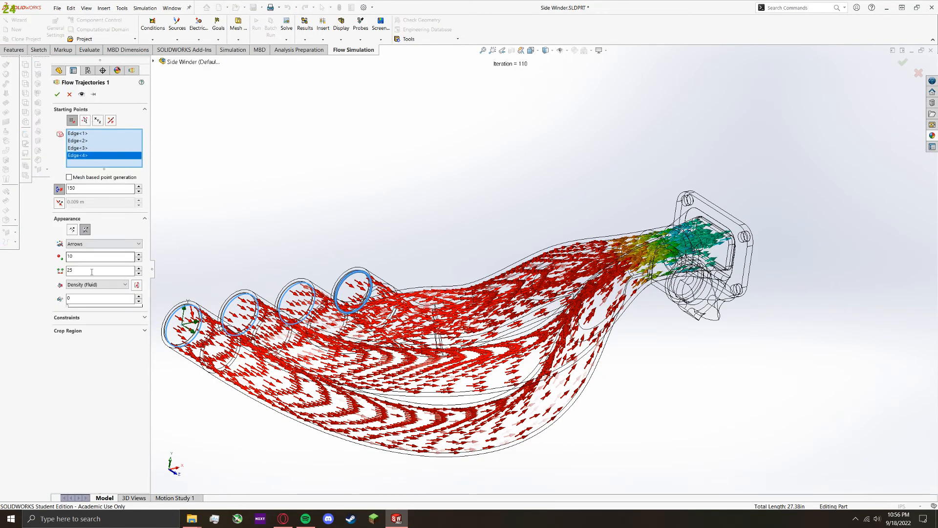
left_click(72, 230)
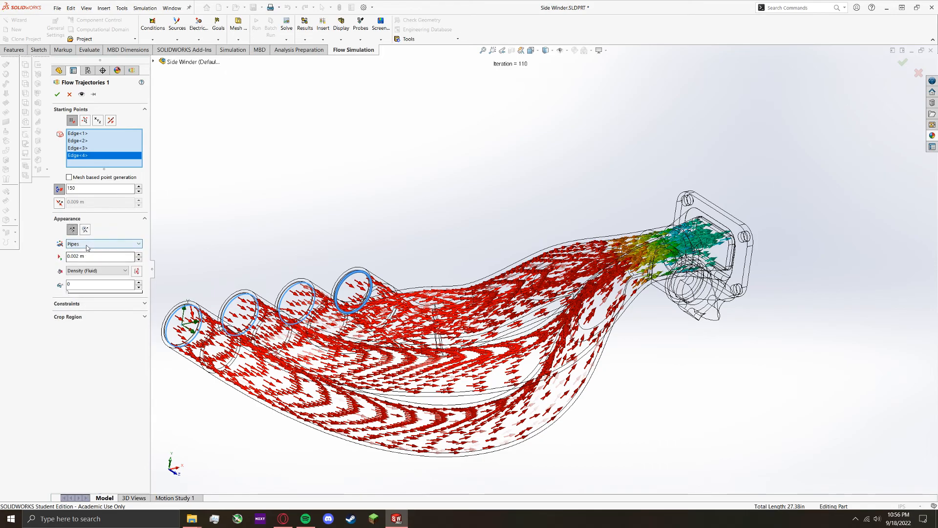
left_click(57, 95)
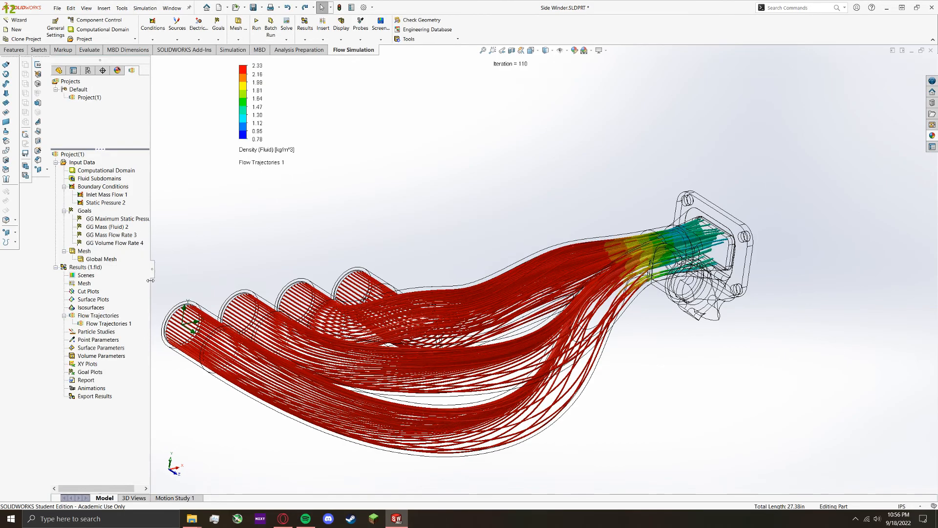
- Play the animation of the pipe trajectories from the four inlets to the outlet flange, and hide Flow Trajectories 1
right_click(99, 323)
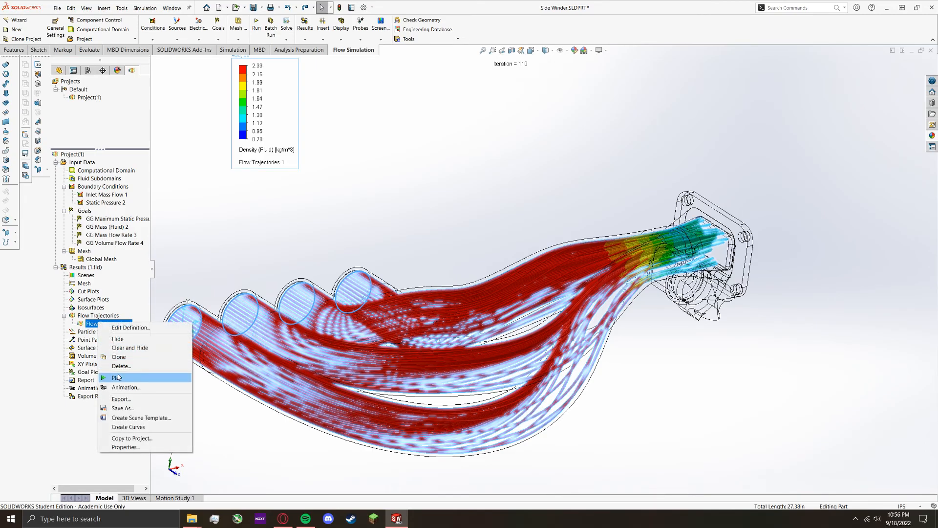
left_click(117, 377)
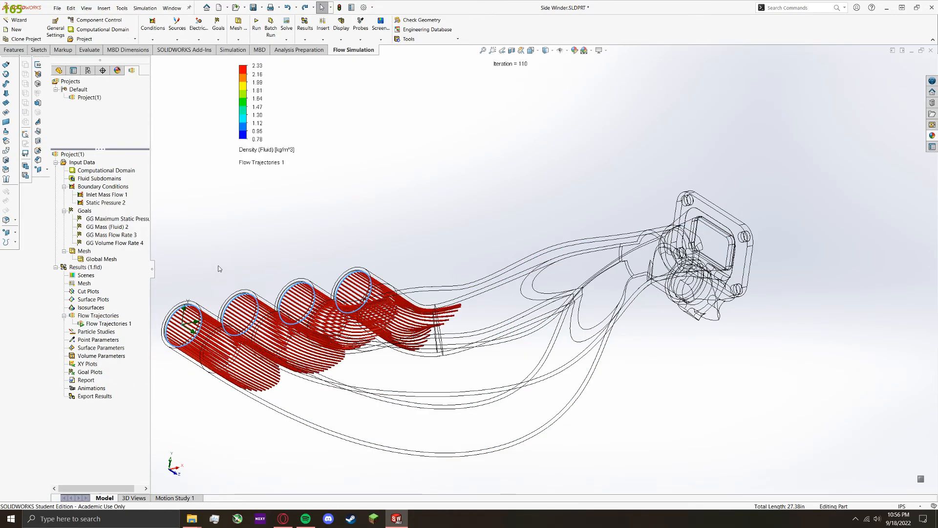
middle_click_drag(415, 274, 384, 328)
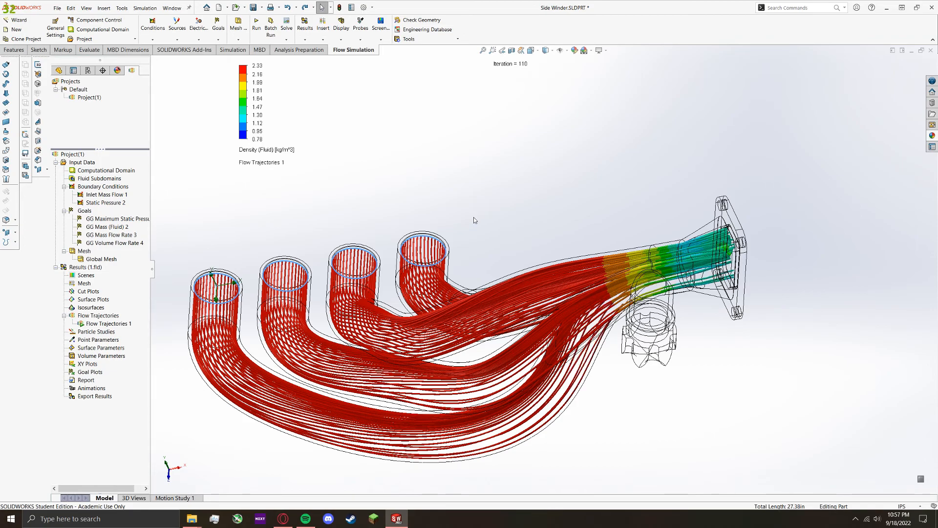
middle_click_drag(446, 352, 447, 269)
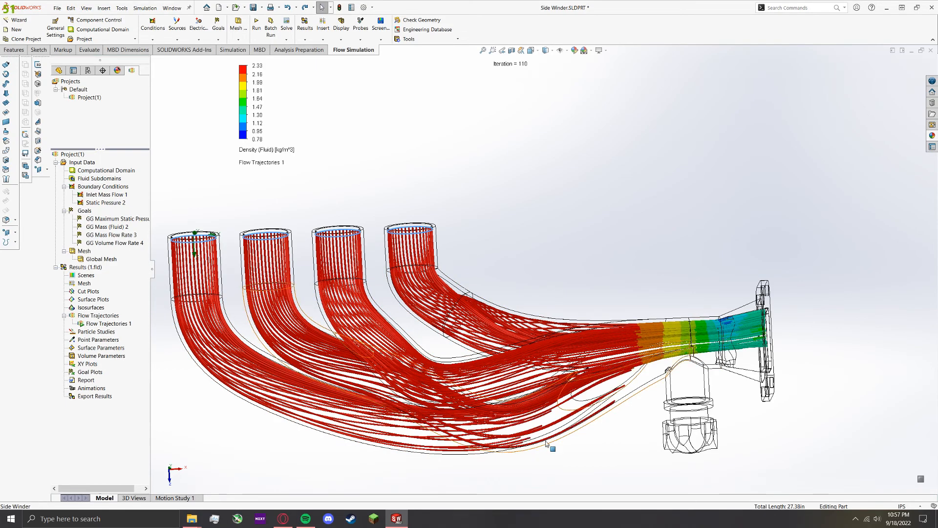
middle_click_drag(629, 423, 546, 306)
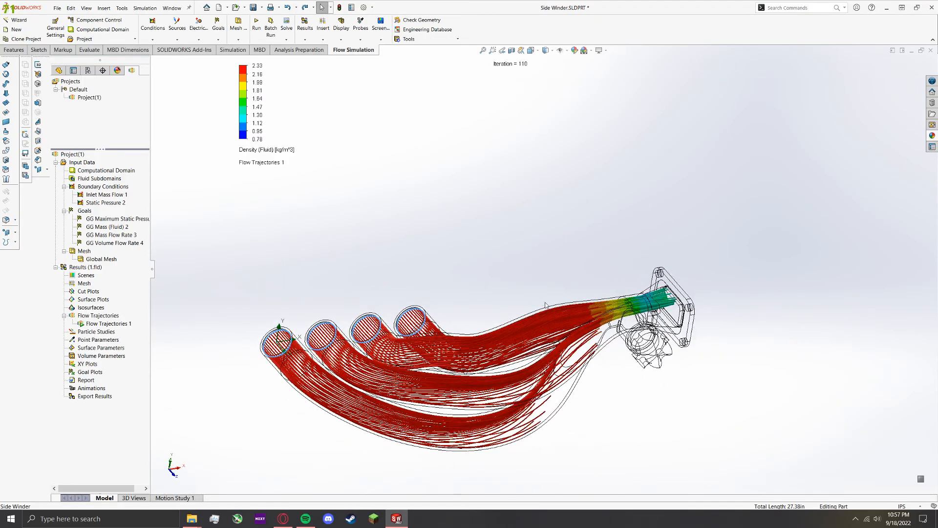
right_click(95, 324)
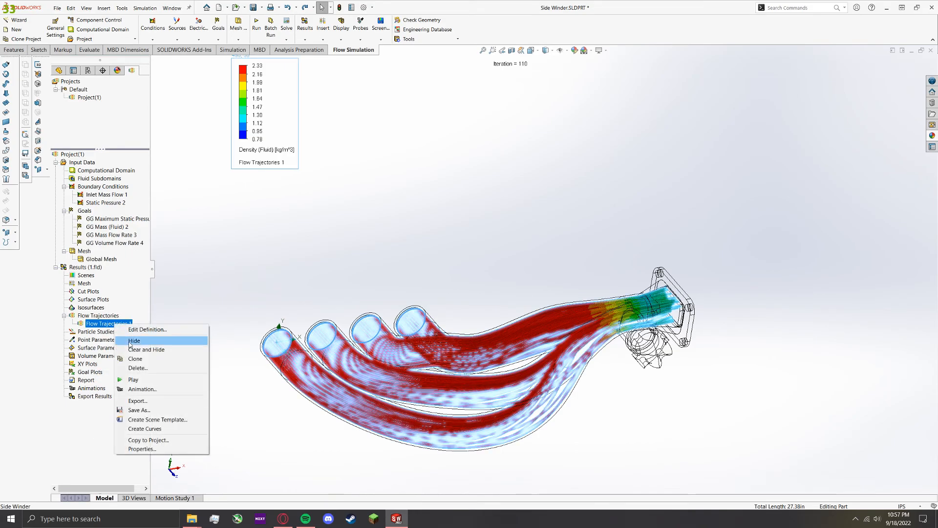
left_click(137, 341)
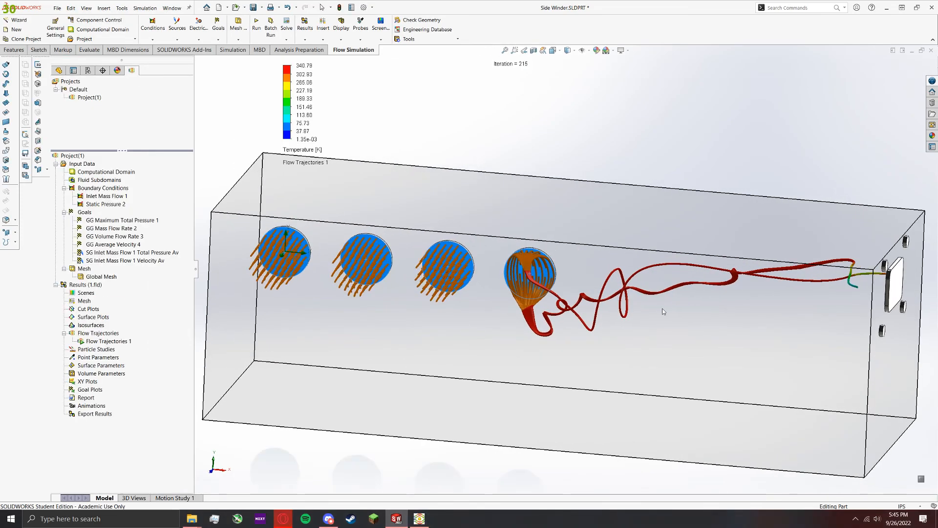
- Stop the temperature trajectories' animation and redefine Flow Trajectories 1 as dynamic trajectories drawn as spheres
right_click(115, 341)
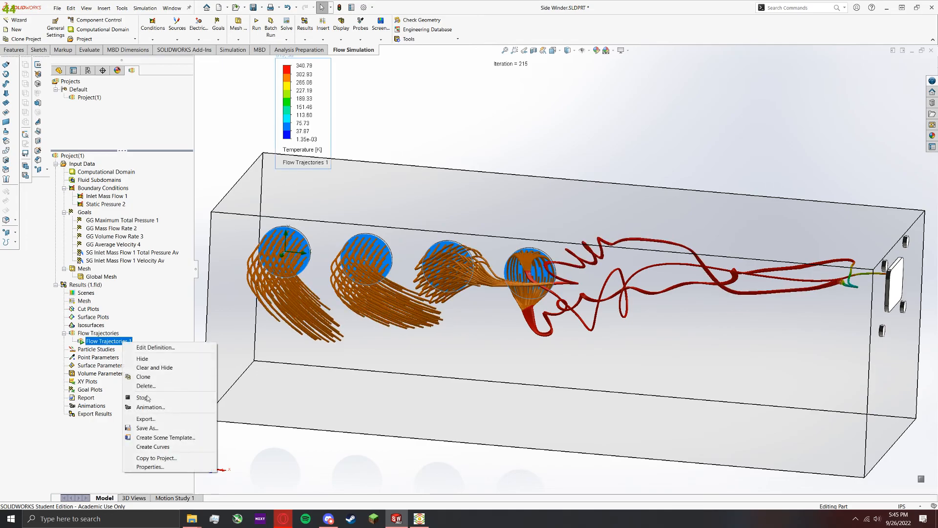
left_click(125, 346)
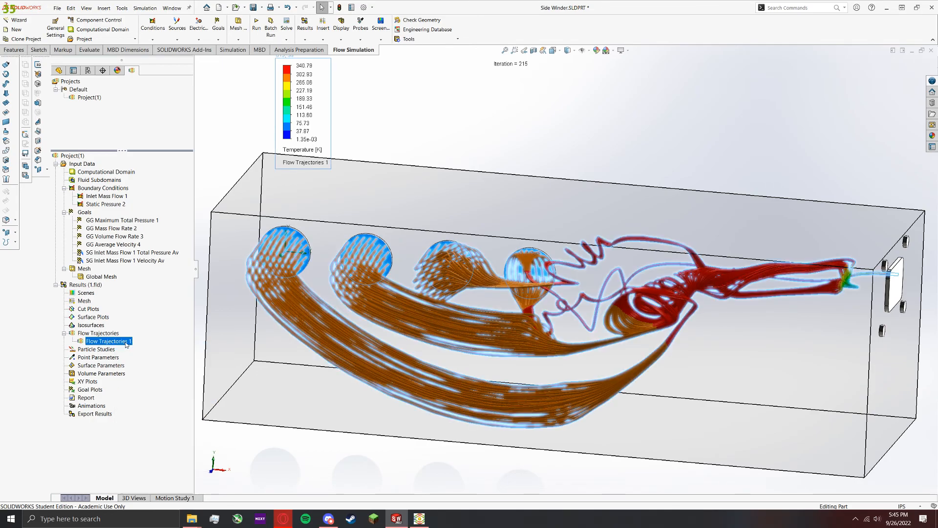
left_click(98, 245)
left_click(85, 229)
left_click(85, 229)
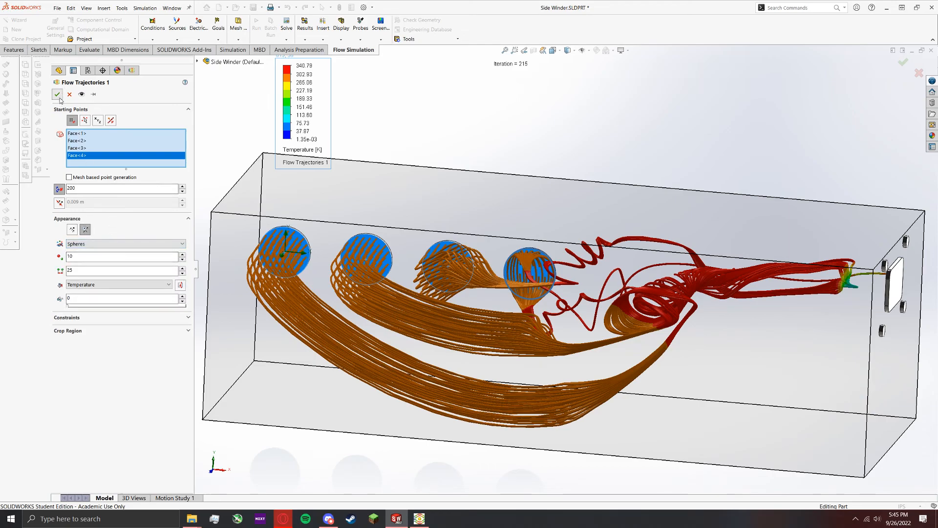
left_click(58, 95)
- Play the sphere animation and examine the looping paths near the inlets and the temperature change at the outlet
right_click(104, 343)
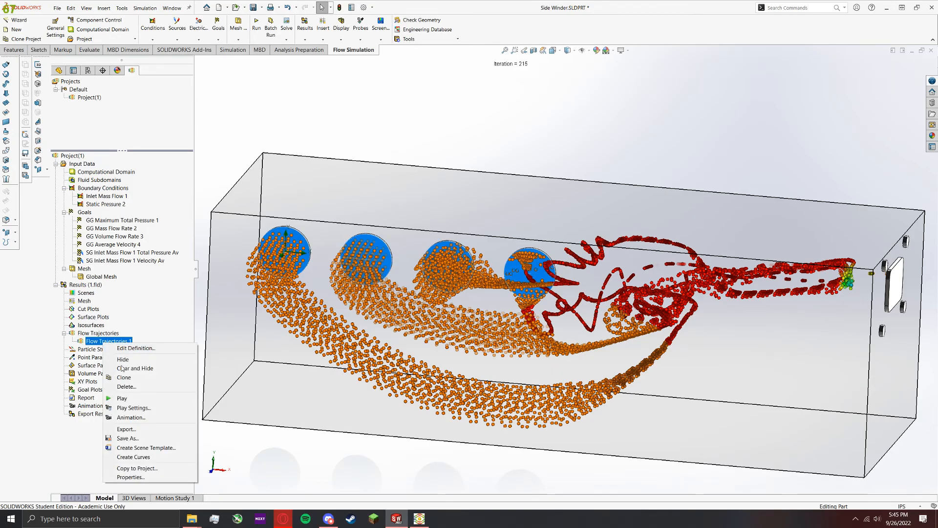
left_click(121, 398)
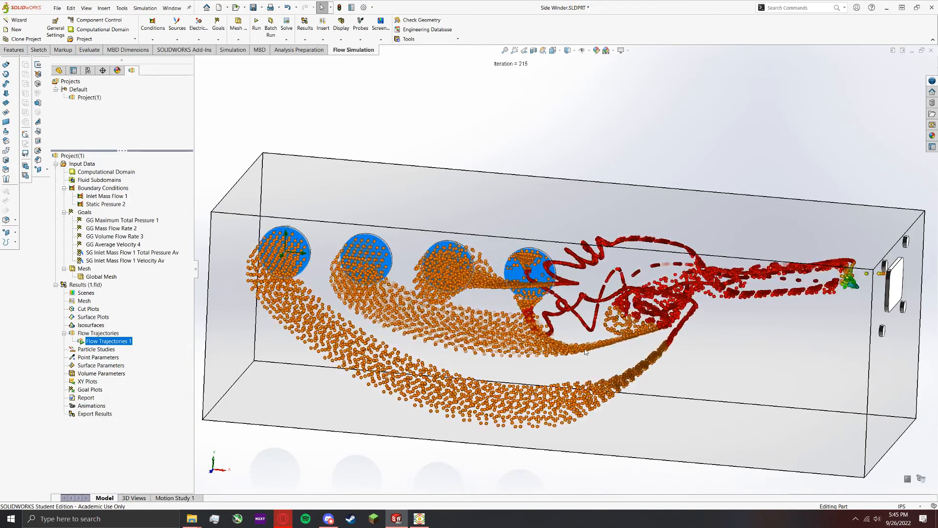
scroll(660, 355, "down", 10)
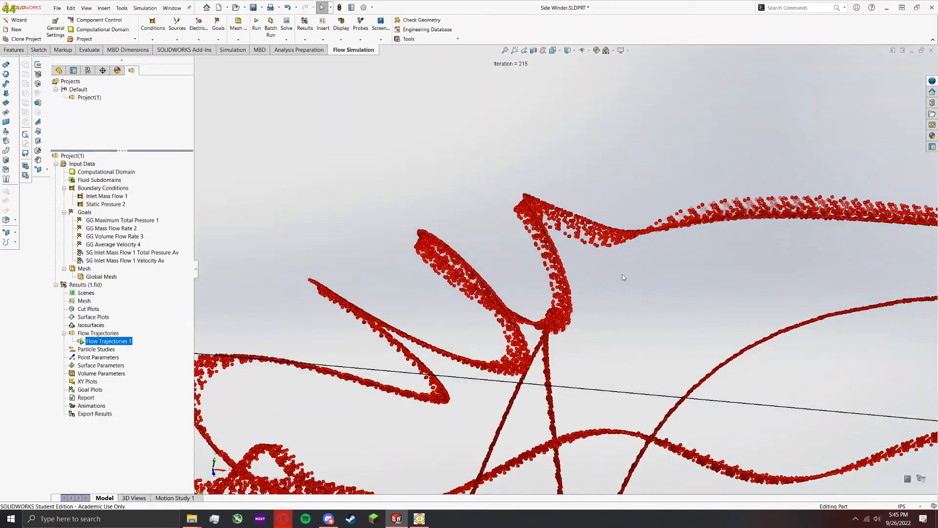
scroll(547, 333, "up", 4)
scroll(504, 330, "up", 5)
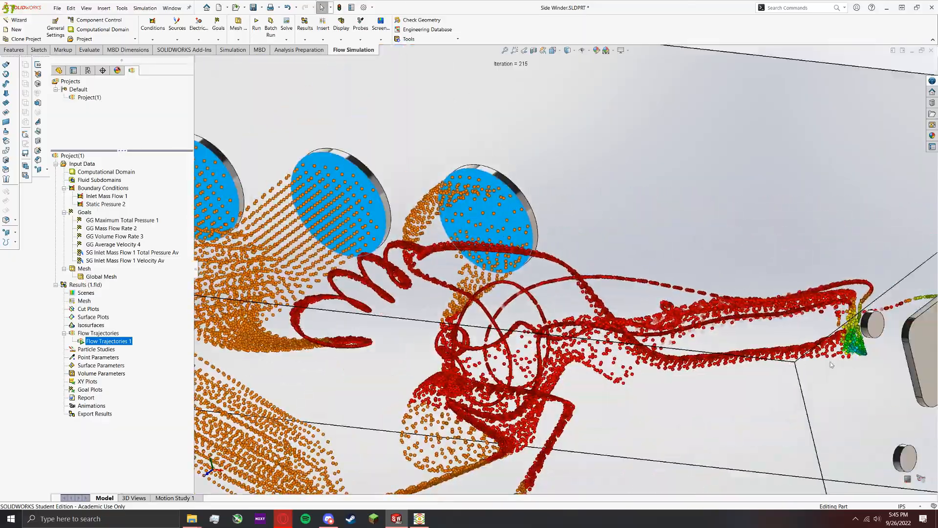
scroll(885, 338, "down", 3)
scroll(885, 338, "down", 5)
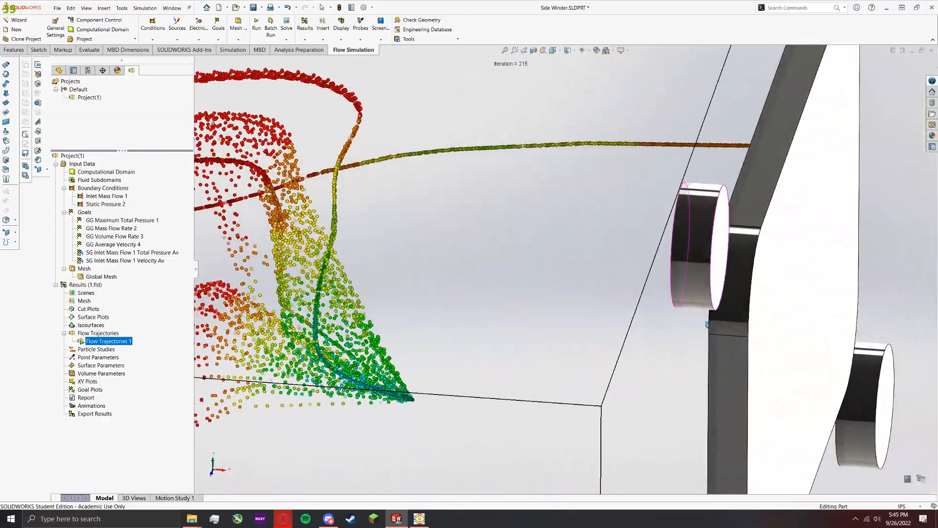
middle_click_drag(708, 324, 616, 321)
scroll(594, 353, "up", 7)
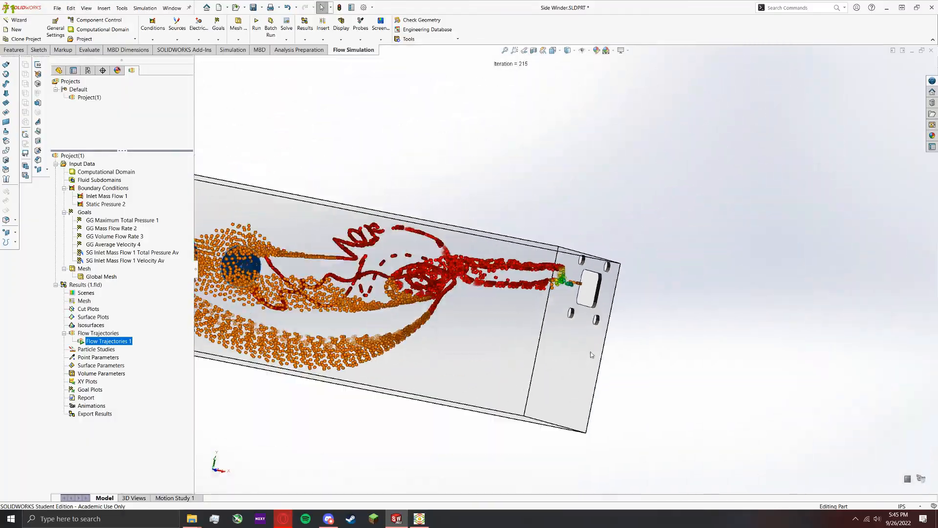
scroll(296, 306, "up", 5)
scroll(376, 313, "down", 6)
middle_click_drag(371, 337, 372, 379)
scroll(372, 379, "up", 4)
middle_click_drag(655, 359, 646, 315)
scroll(628, 321, "down", 3)
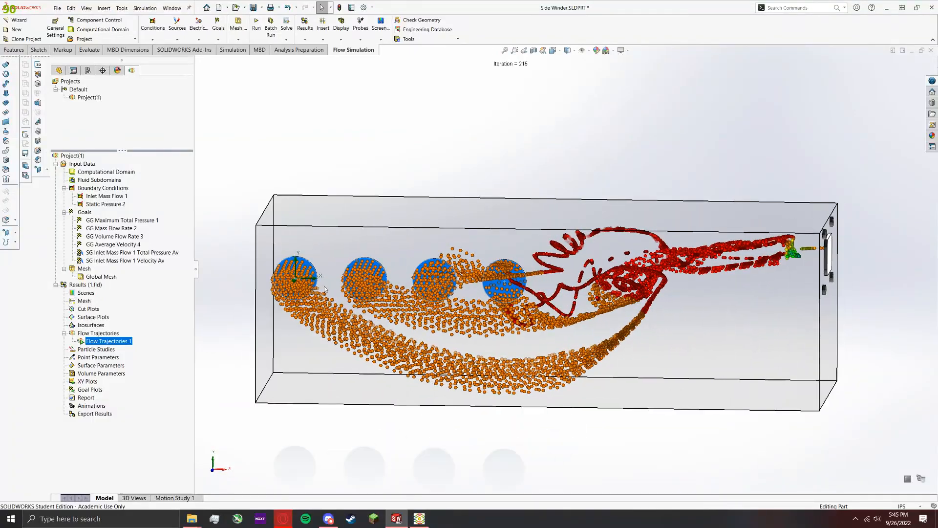
- Stop the sphere animation and hide Flow Trajectories 1
right_click(101, 337)
left_click(116, 396)
right_click(98, 342)
left_click(111, 358)
left_click(318, 179)
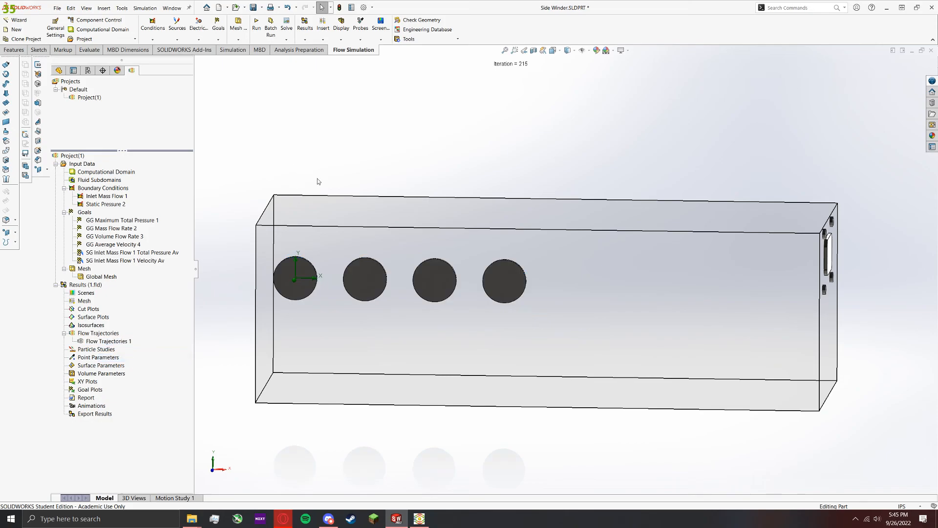
- Try previewing a Temperature isosurface at different values, including about 307.73 K and 340.79 K
middle_click_drag(318, 179, 362, 229)
scroll(323, 249, "up", 2)
scroll(250, 280, "down", 1)
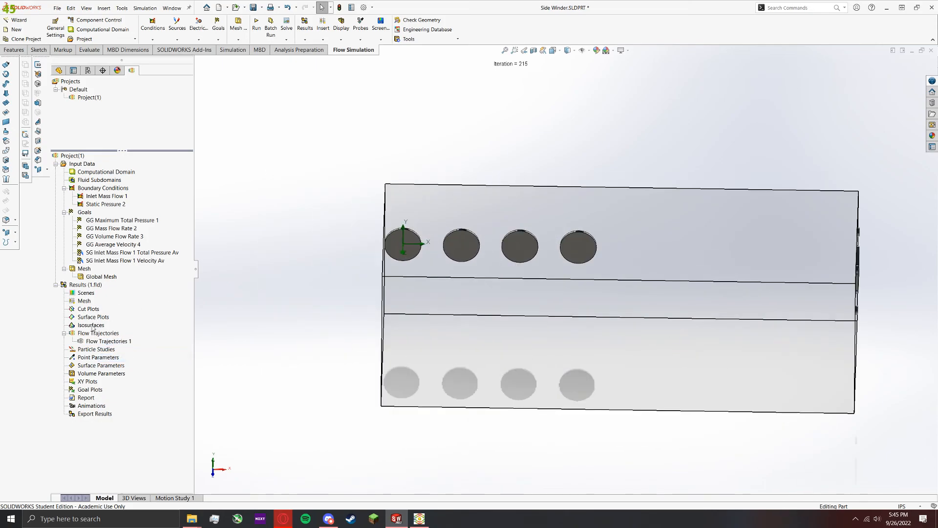
double_click(103, 326)
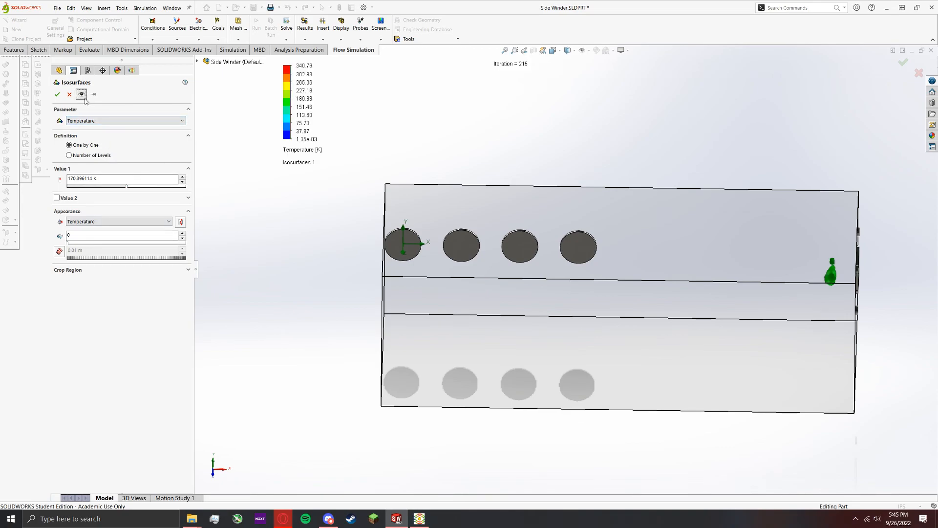
scroll(605, 220, "down", 2)
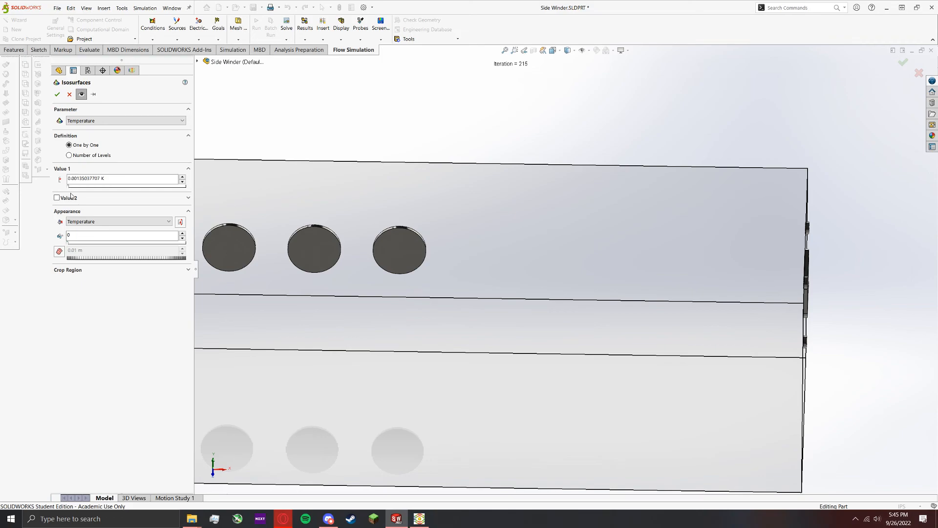
mouse_move(169, 188)
left_mouse_down()
mouse_move(193, 188)
mouse_move(175, 191)
left_mouse_up()
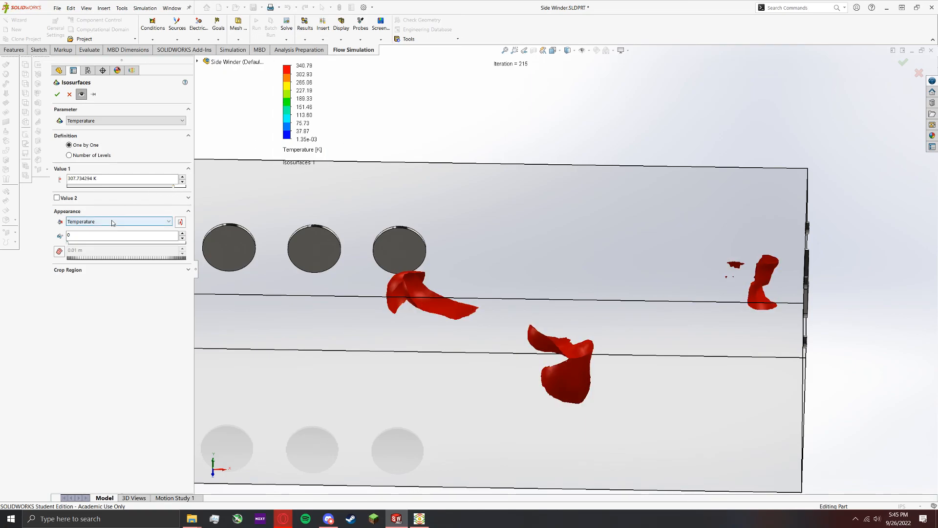
left_click_drag(175, 189, 152, 189)
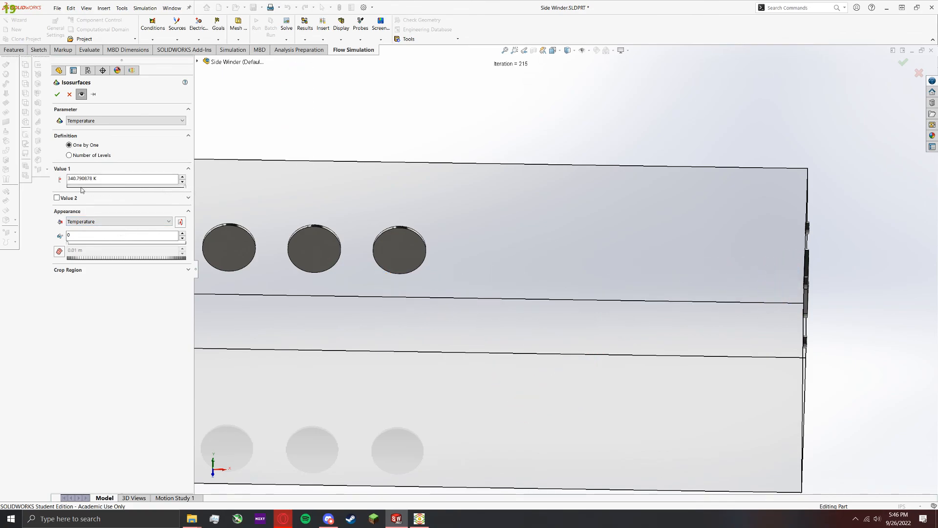
left_click(69, 95)
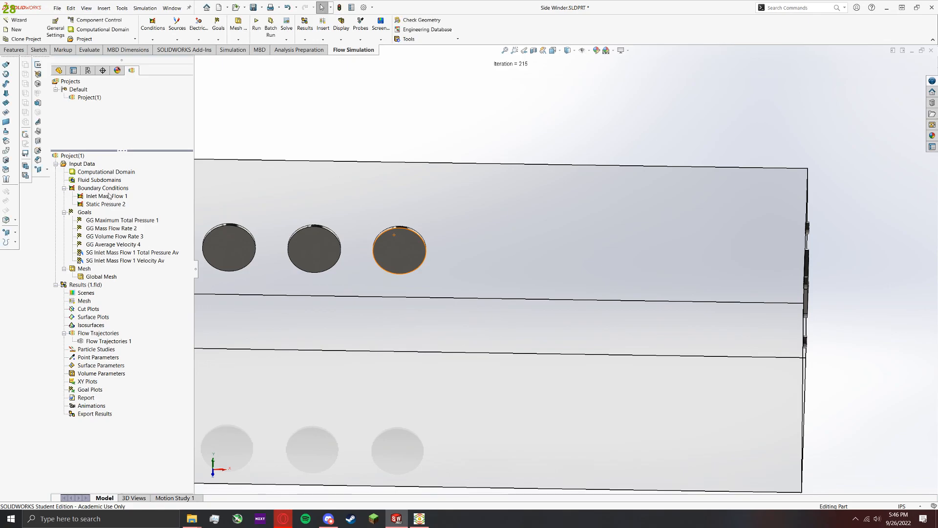
- Preview a cut plot of Temperature contours on the Front Plane and shift its offset to about 0.189 m
left_click(90, 312)
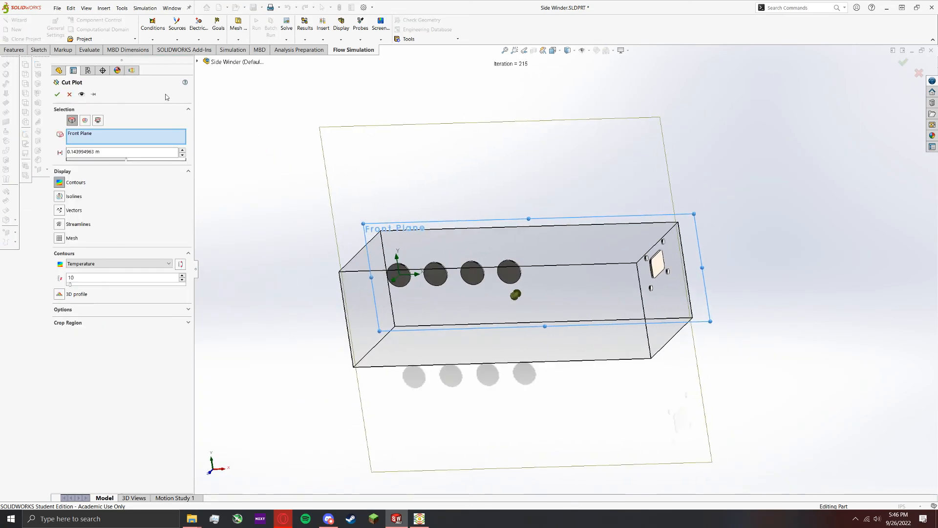
left_click(79, 97)
middle_click_drag(476, 219, 562, 270)
scroll(552, 267, "down", 3)
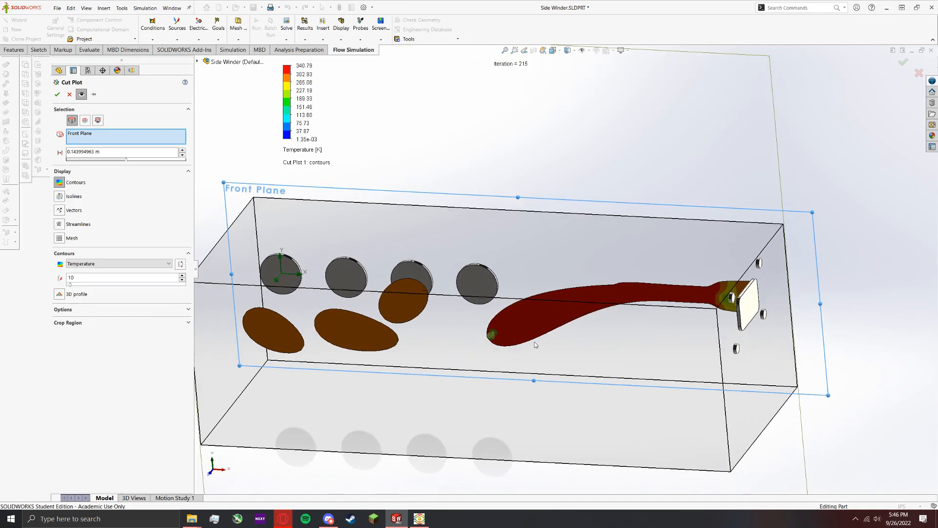
left_click_drag(491, 338, 456, 341)
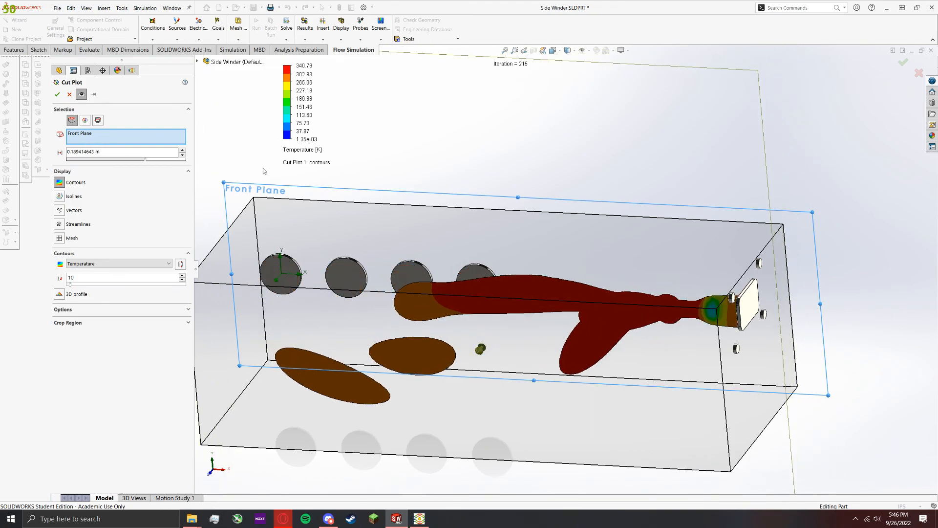
- Switch the Temperature cut plot from the Front Plane to the XZ reference plane at an offset of about 0.0569 m
left_click(86, 122)
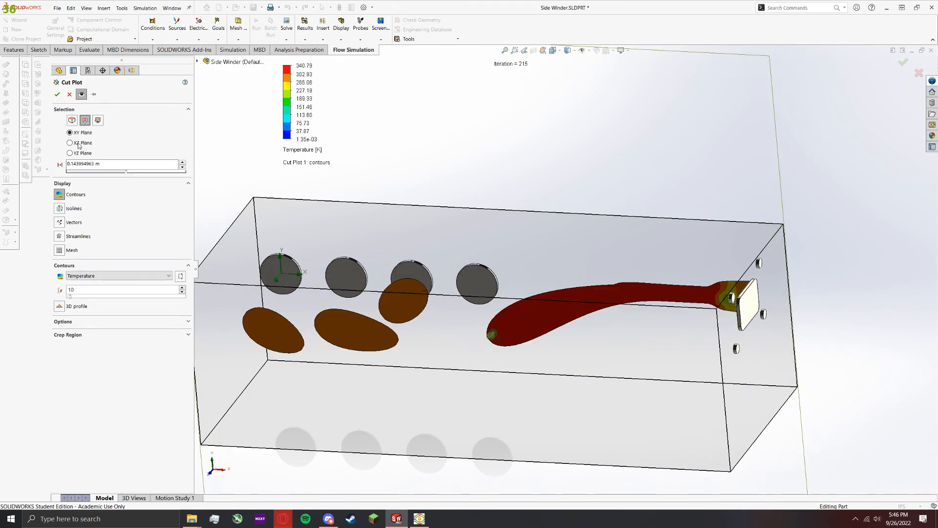
left_click(70, 142)
left_click_drag(489, 326, 458, 288)
scroll(663, 274, "down", 8)
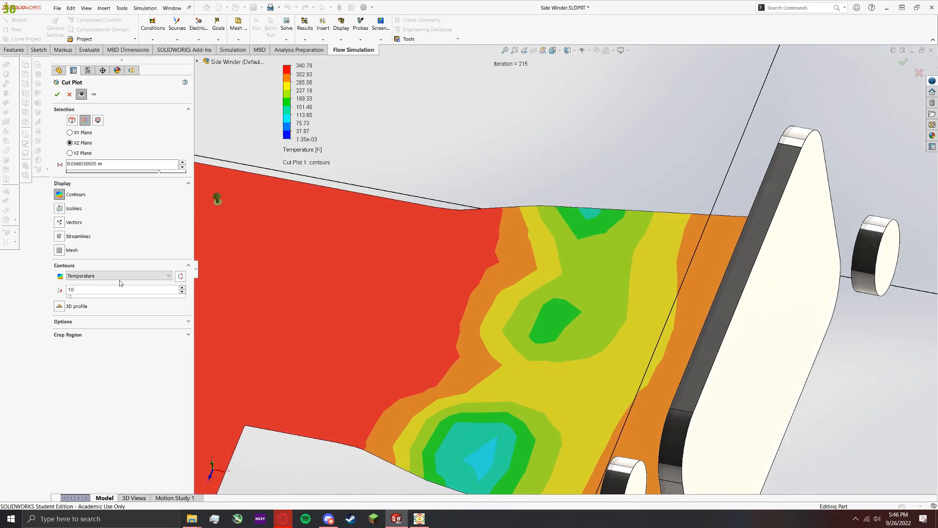
- Raise the cut plot's number of temperature contour levels to 255
left_click_drag(71, 297, 117, 308)
left_click_drag(262, 317, 263, 318)
scroll(427, 317, "up", 4)
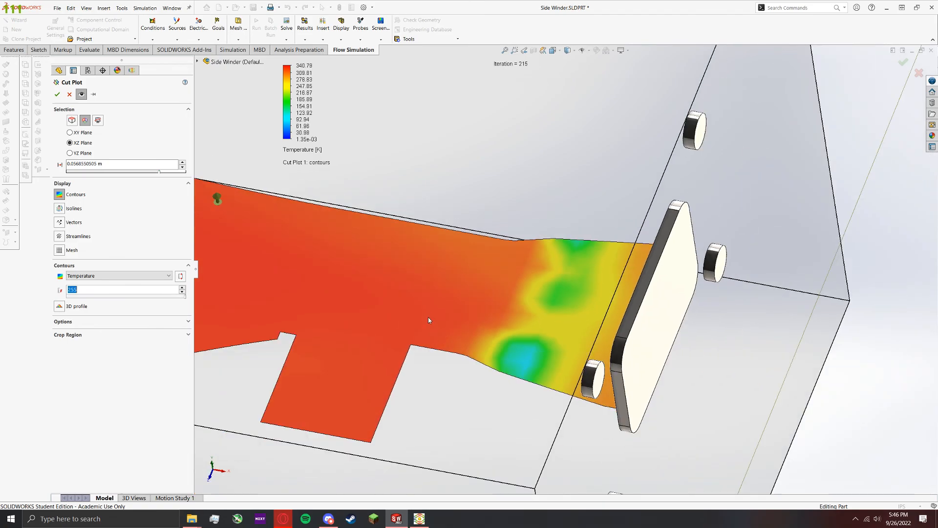
mouse_move(428, 318)
middle_mouse_down()
mouse_move(442, 272)
mouse_move(453, 309)
mouse_move(454, 268)
mouse_move(441, 314)
mouse_move(430, 308)
middle_mouse_up()
scroll(453, 310, "up", 6)
- Try the 3D profile on the cut plot, reduce its height to 0 m, and turn the profile off again
left_click(63, 307)
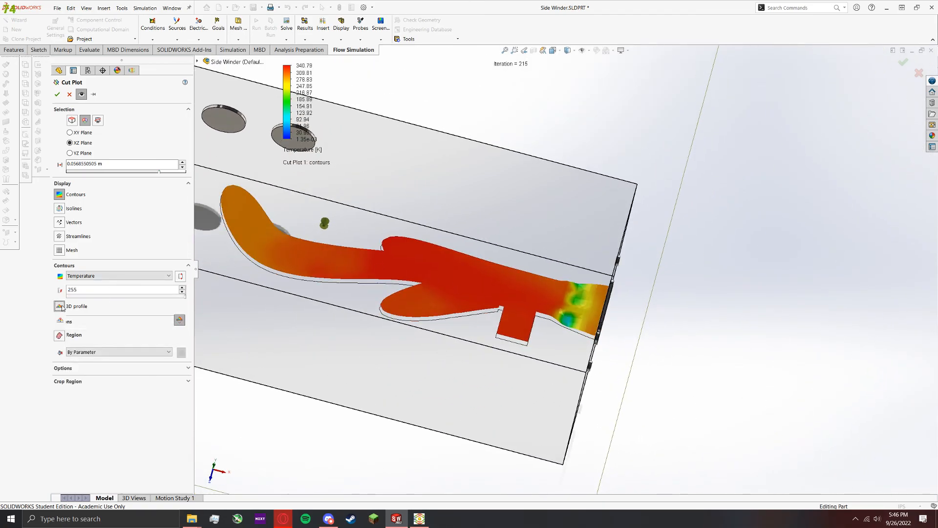
middle_click_drag(439, 299, 483, 281)
scroll(483, 281, "down", 2)
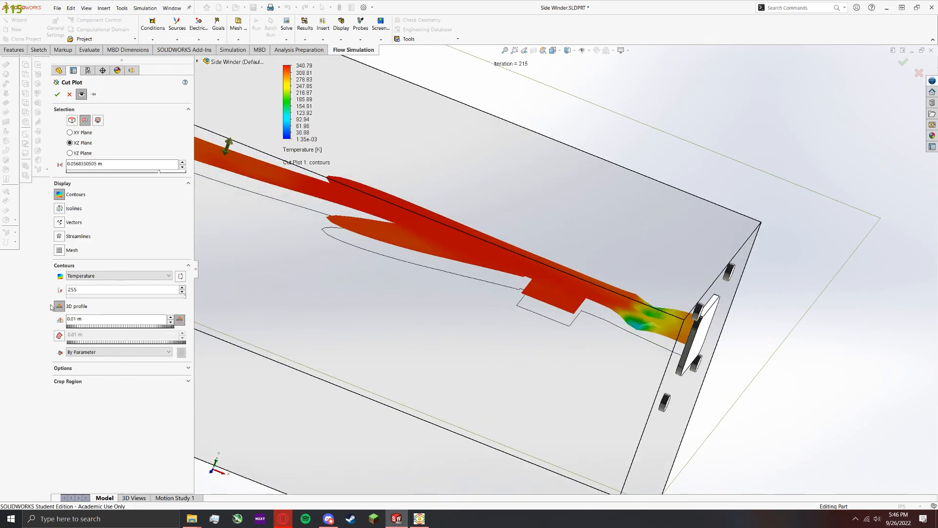
left_click_drag(99, 327, 29, 337)
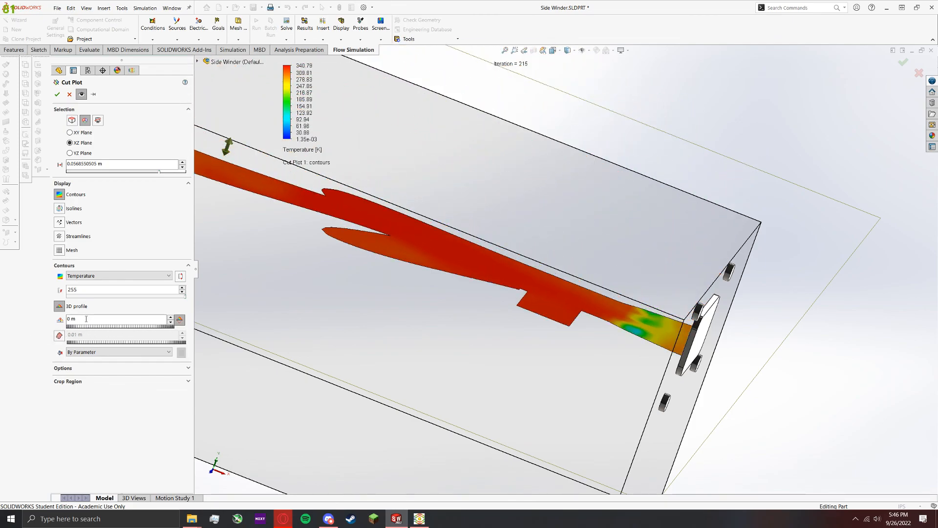
left_click(59, 307)
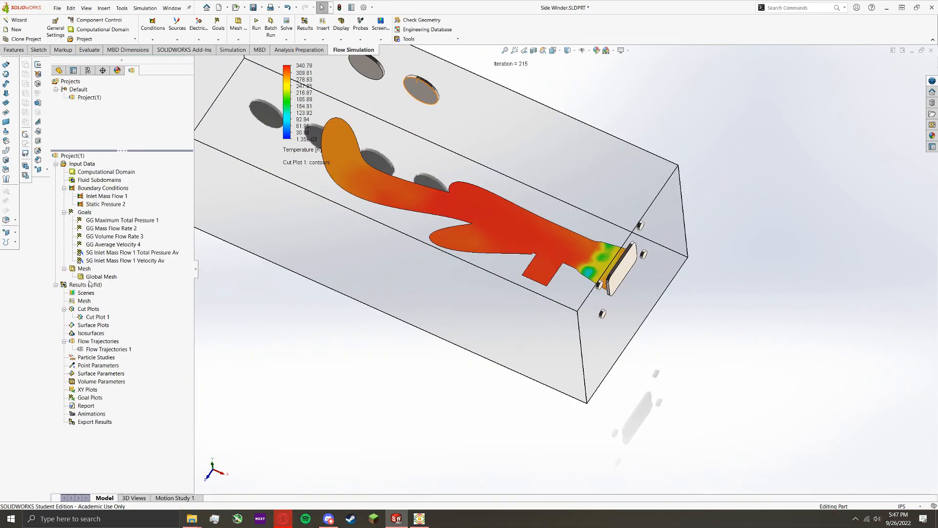
- Play the Cut Plot 1 animation and show the hidden manifold body in wireframe around it
right_click(85, 318)
left_click(119, 394)
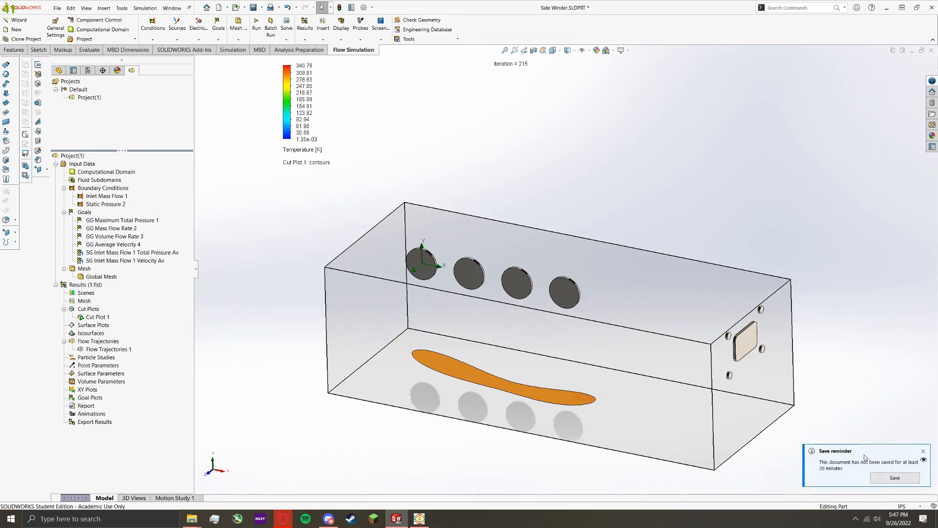
left_click(60, 71)
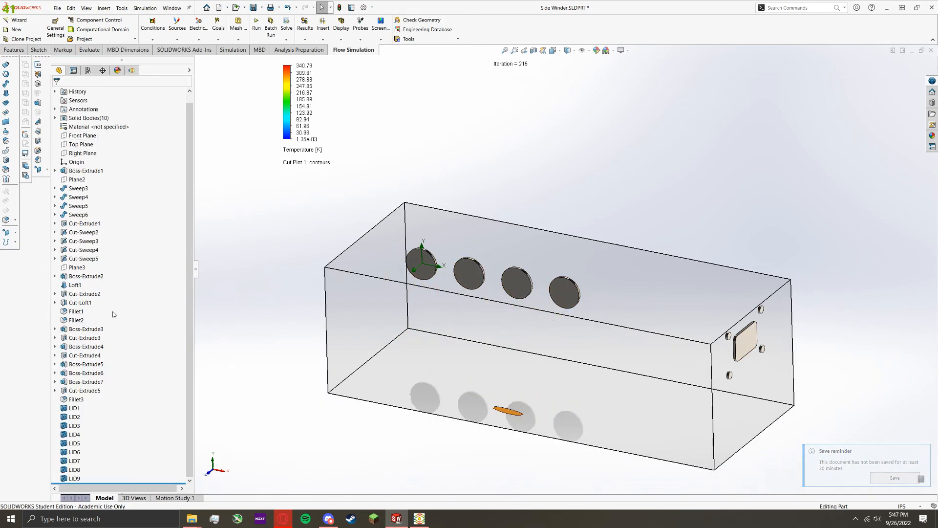
scroll(112, 314, "up", 1)
right_click(71, 241)
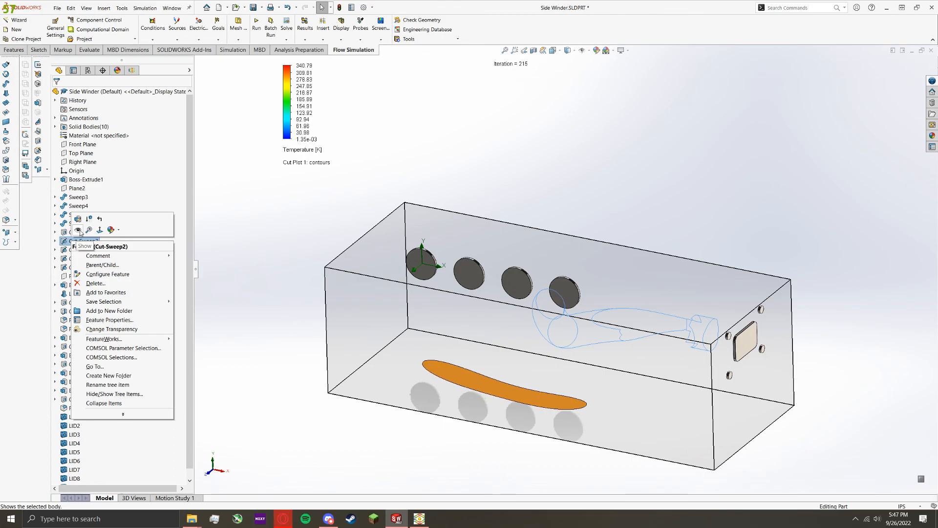
left_click(78, 230)
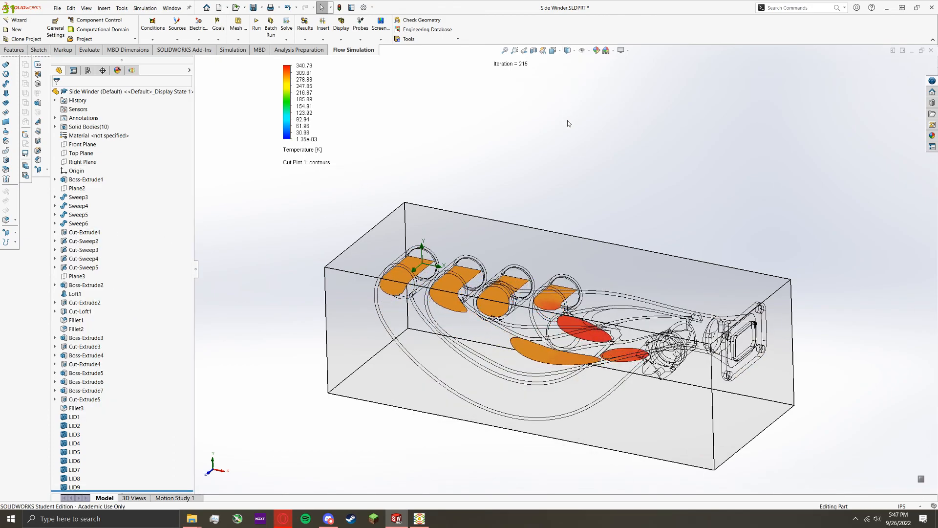
scroll(652, 330, "down", 3)
middle_click_drag(652, 329, 118, 191)
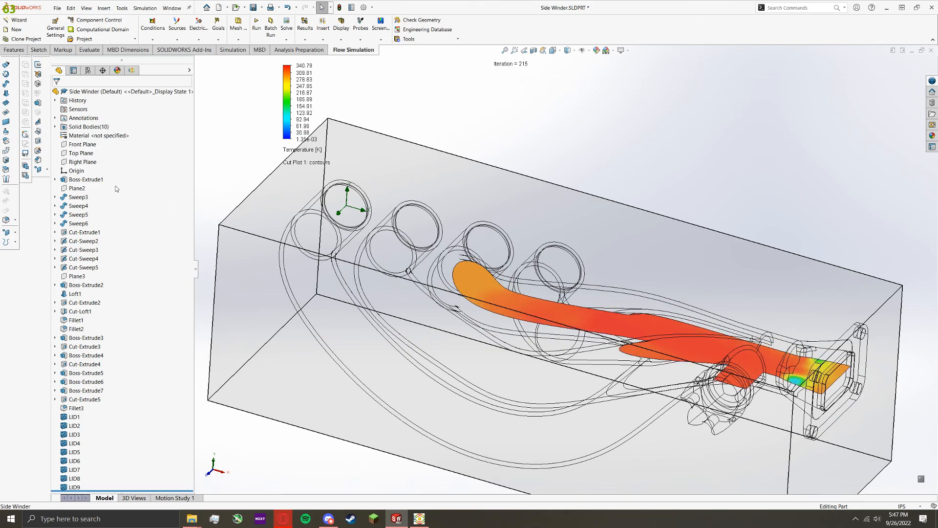
- Show Flow Trajectories 1 and play its sphere animation together with the moving cut plot
left_click(131, 71)
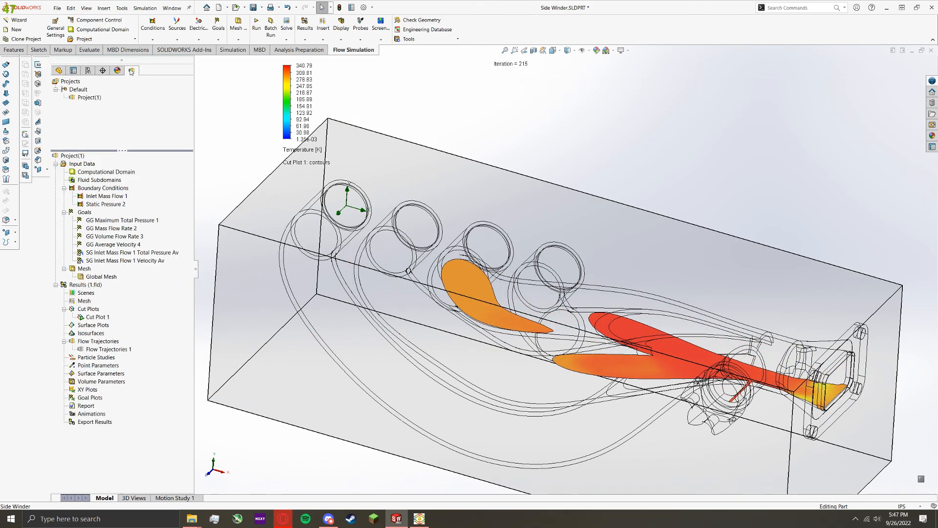
right_click(110, 349)
left_click(114, 352)
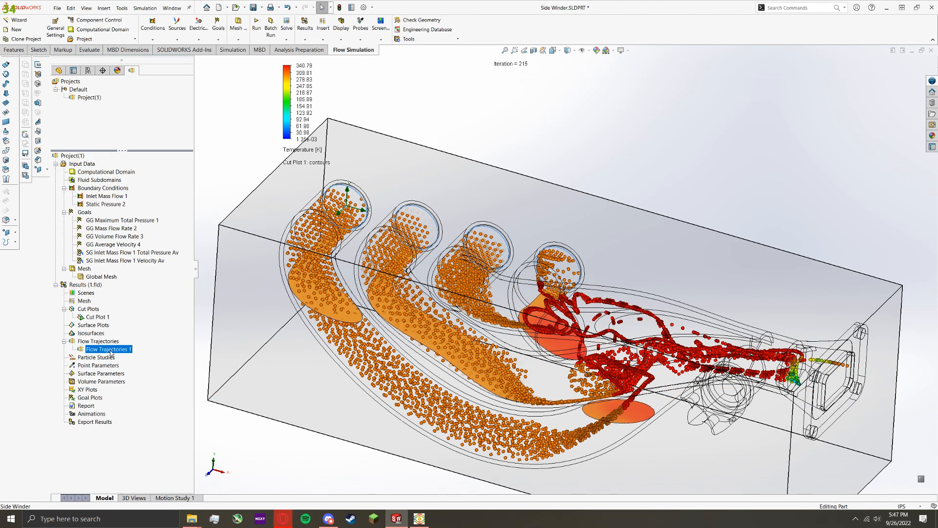
right_click(111, 350)
left_click(127, 406)
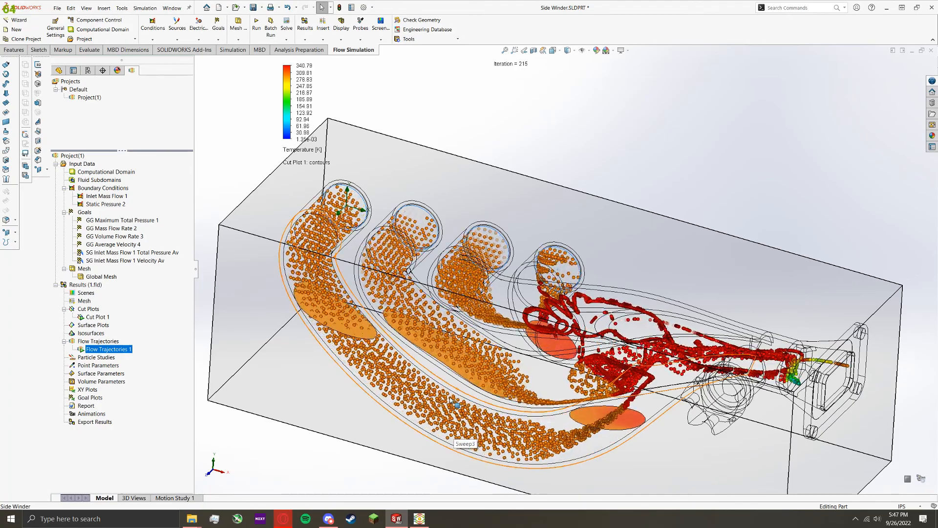
- Stop the Flow Trajectories 1 and Cut Plot 1 animations and hide both results
right_click(102, 349)
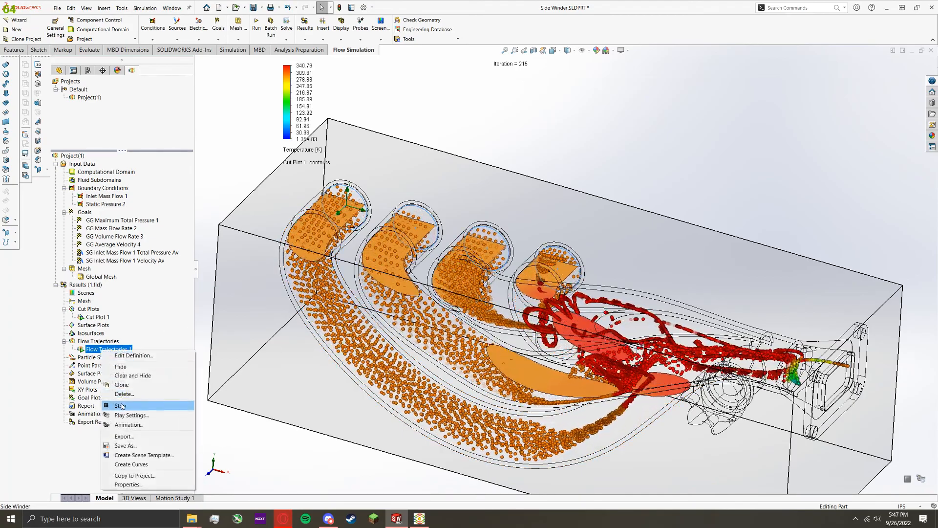
left_click(122, 406)
right_click(111, 350)
left_click(127, 368)
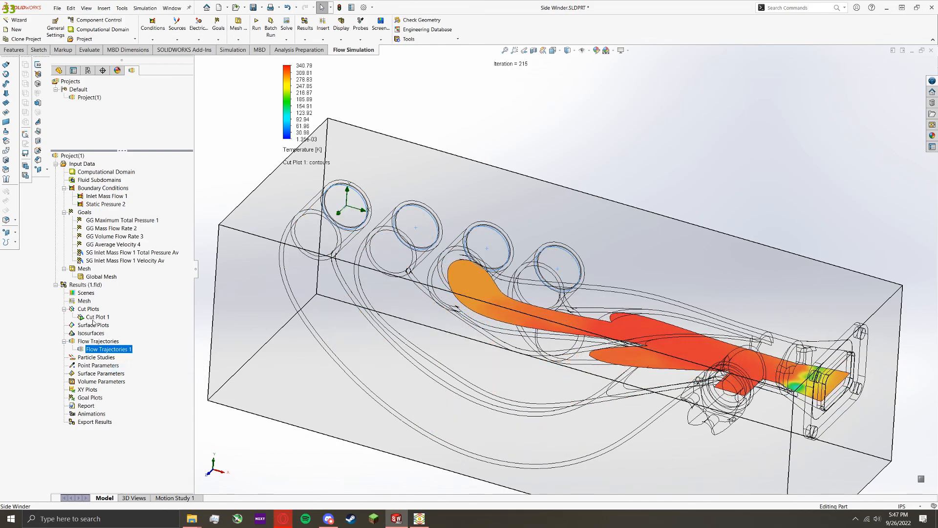
right_click(92, 320)
left_click(114, 395)
right_click(95, 317)
left_click(108, 333)
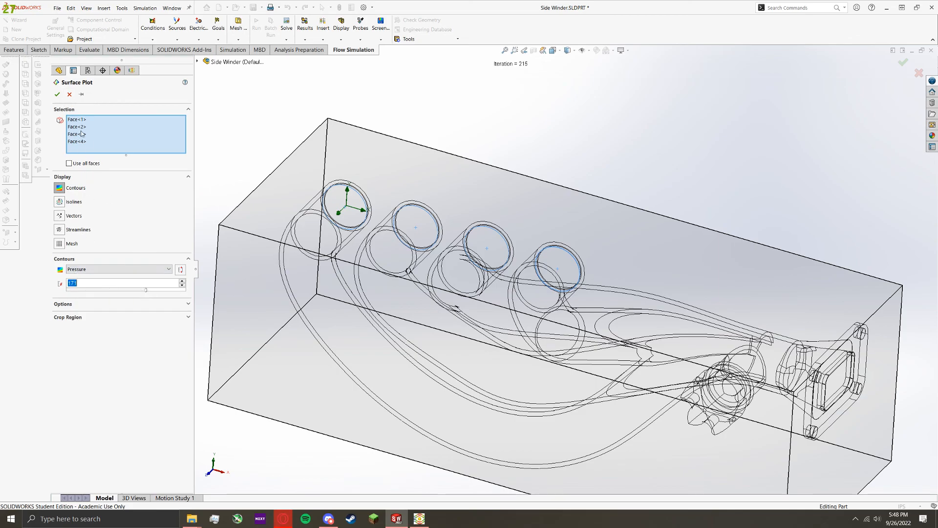
- Create a surface plot of Pressure contours with 171 levels using all faces
left_click(68, 164)
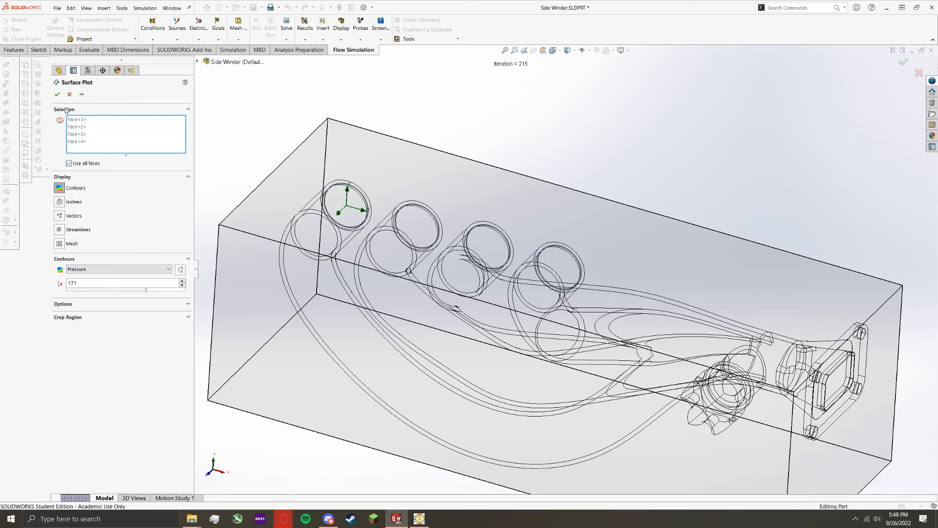
left_click(56, 93)
middle_click_drag(371, 254, 147, 368)
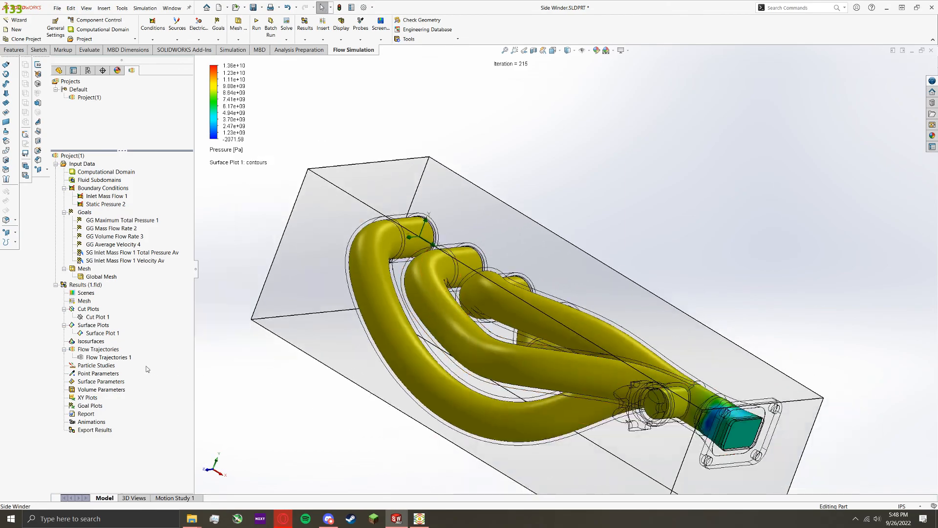
left_click(94, 332)
right_click(97, 333)
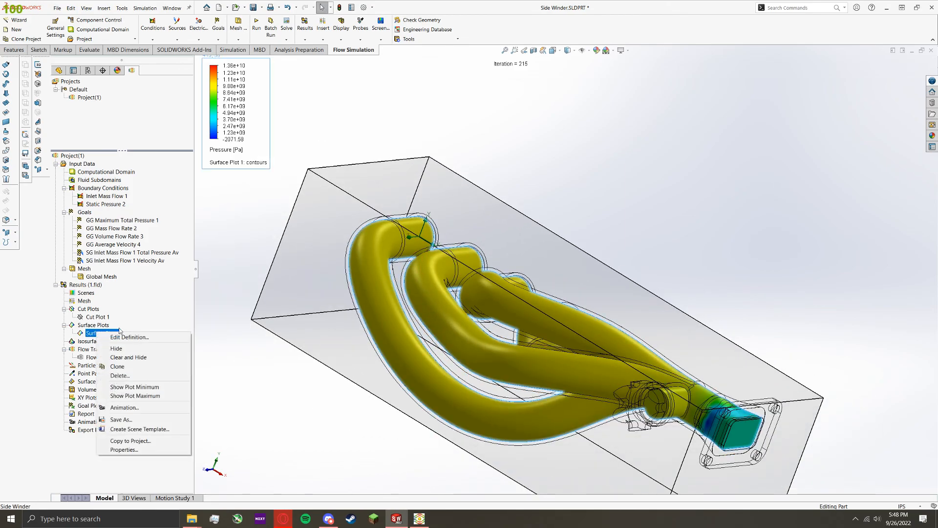
left_click(274, 378)
middle_click_drag(275, 379, 197, 324)
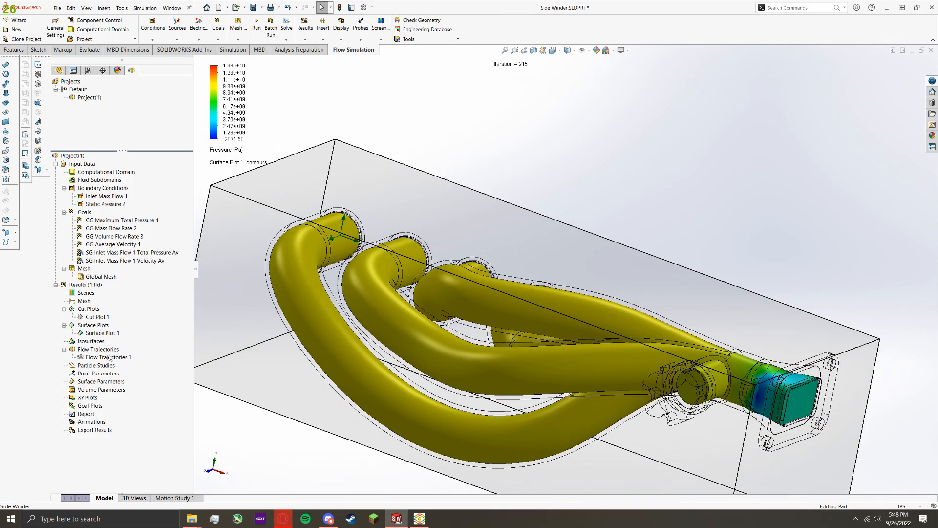
- Change the Surface Plot 1 contour parameter to Temperature (Fluid)
right_click(96, 335)
left_click(132, 295)
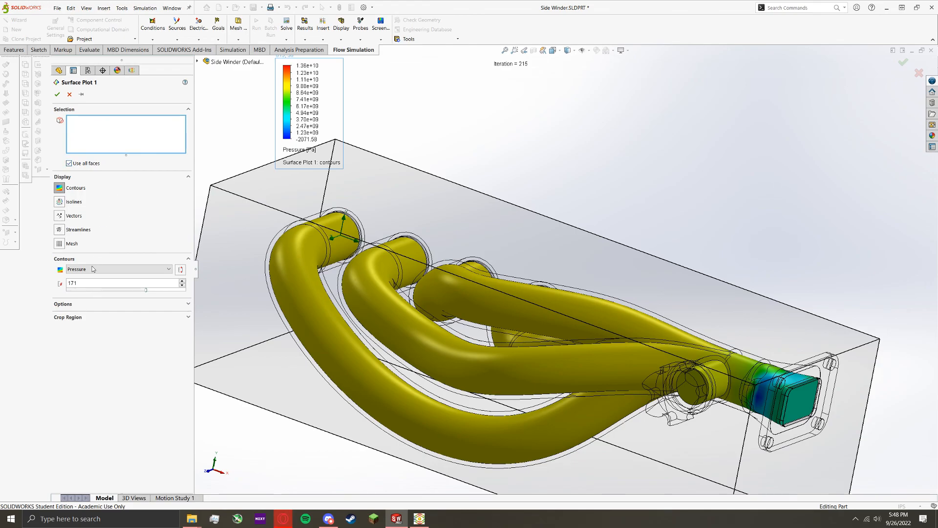
left_click(93, 269)
left_click(90, 290)
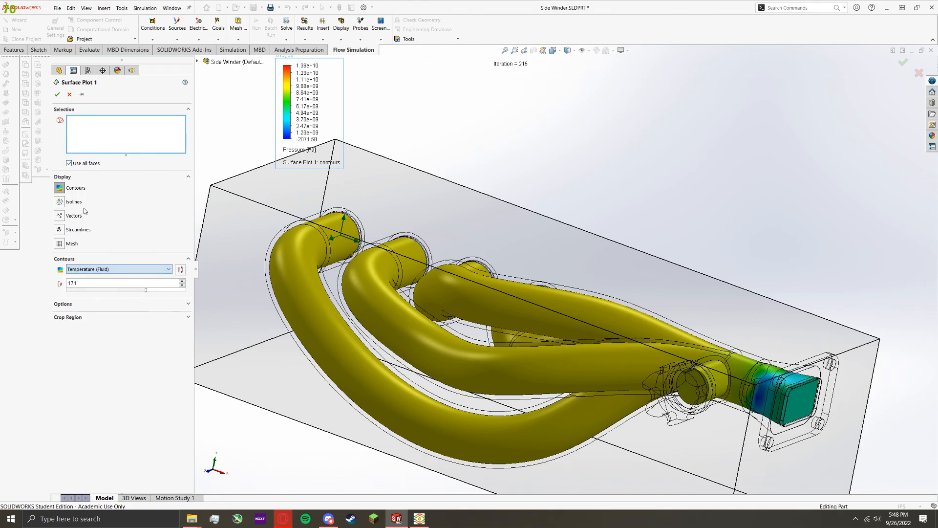
left_click(56, 97)
middle_click_drag(492, 319, 482, 293)
- Add Pressure isolines and vectors to the Surface Plot 1 display
right_click(104, 333)
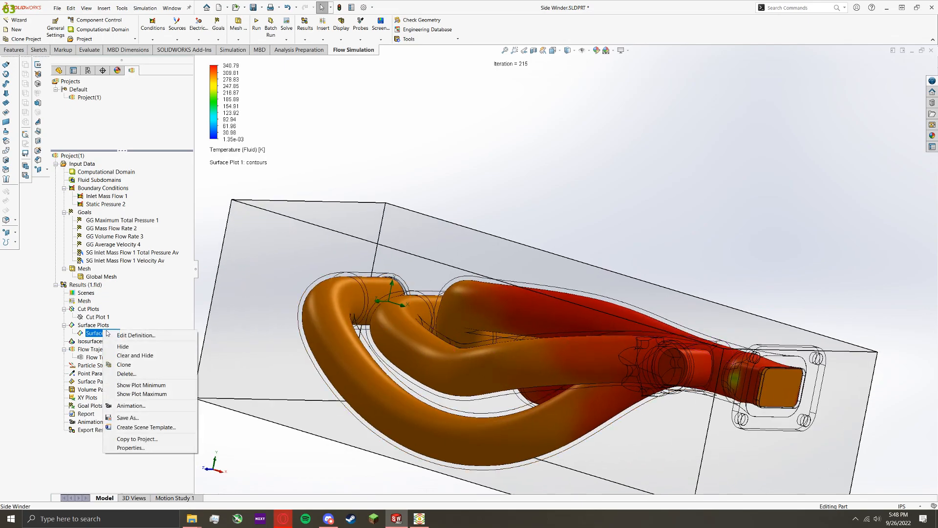
left_click(120, 334)
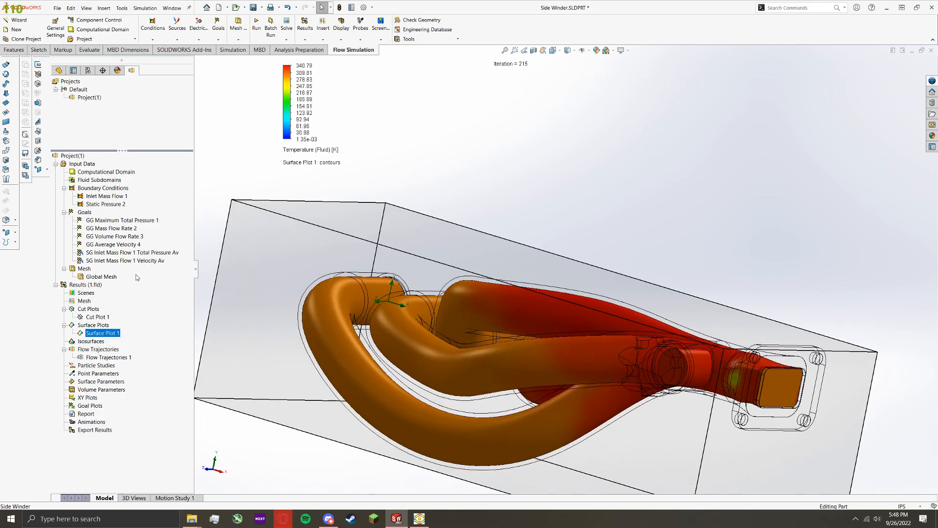
left_click(59, 201)
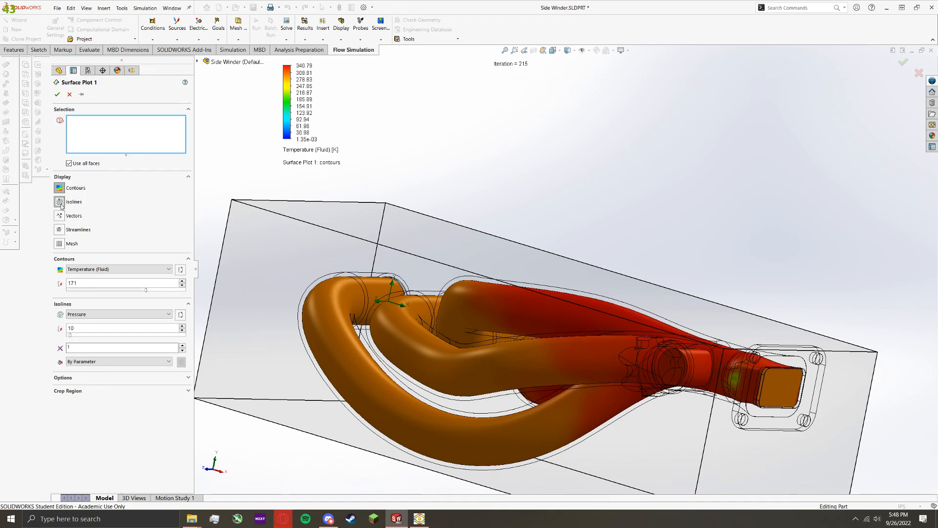
left_click(59, 215)
left_click(57, 97)
- Examine the surface plot's vectors and temperature contours along the tubes and at the outlet
middle_click_drag(398, 309, 413, 336)
scroll(628, 358, "down", 5)
middle_click_drag(629, 359, 531, 283)
scroll(533, 287, "up", 3)
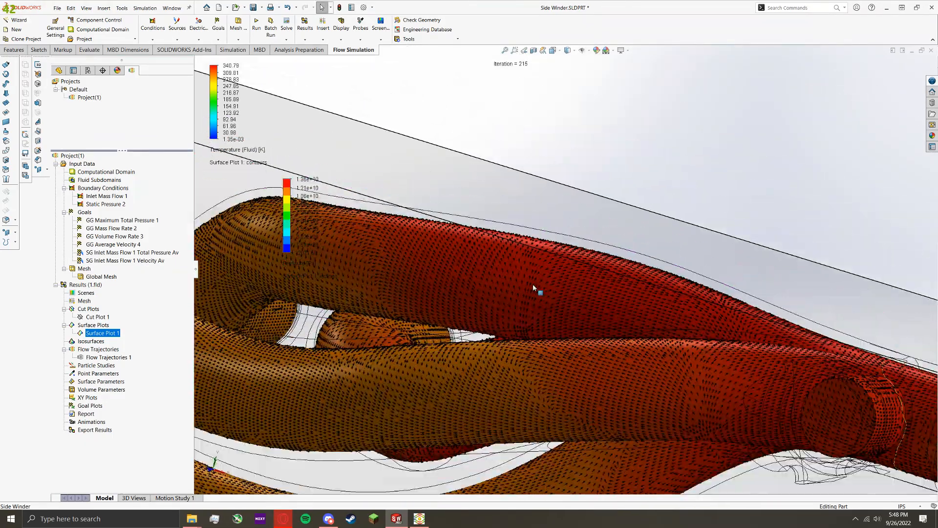
scroll(533, 287, "up", 4)
scroll(707, 371, "down", 8)
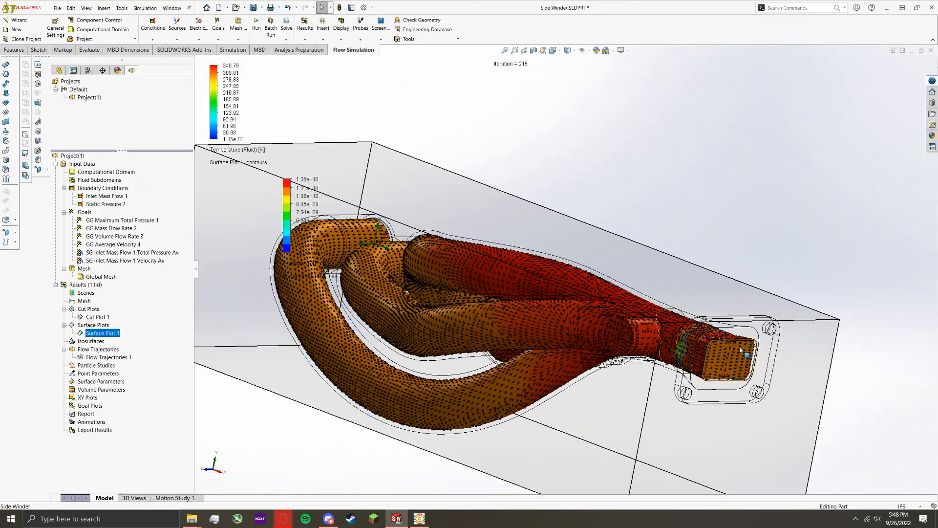
scroll(566, 269, "up", 4)
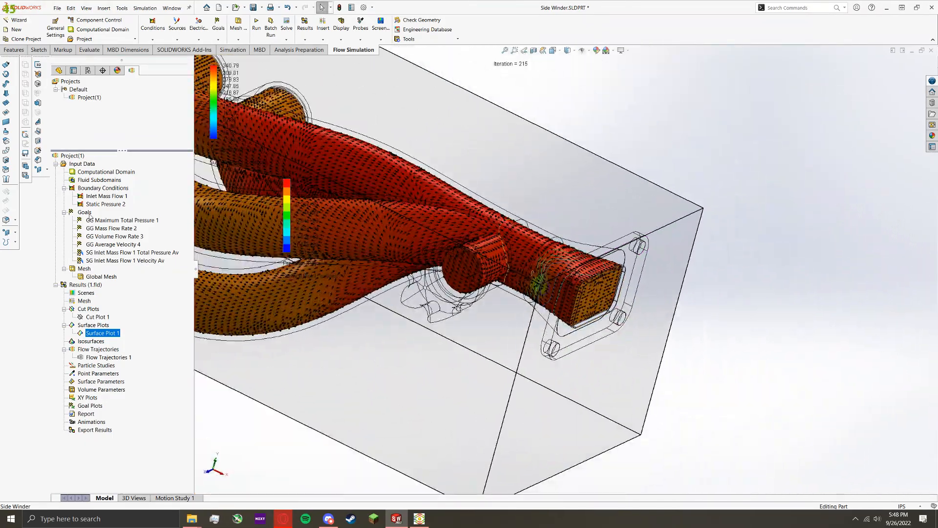
- Hide Surface Plot 1 and change the manifold's display style from wireframe to shaded
right_click(99, 332)
left_click(114, 352)
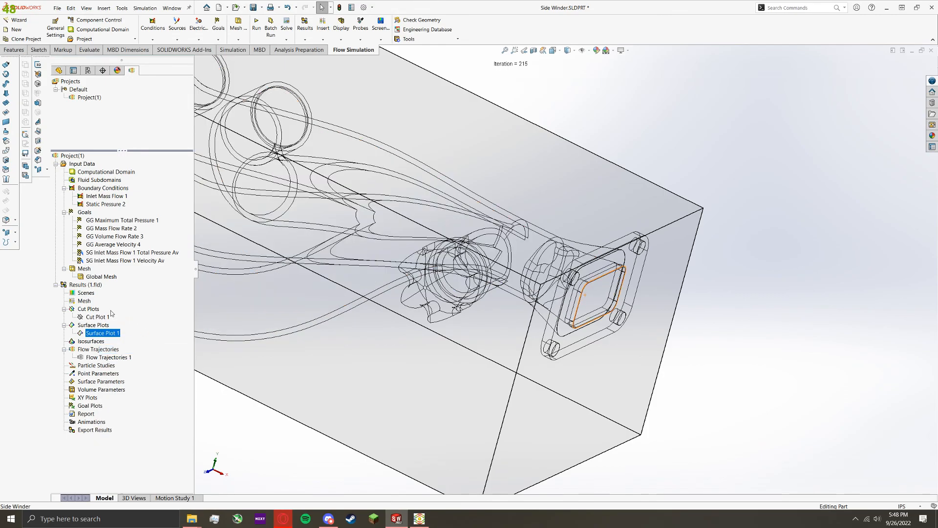
scroll(330, 372, "up", 2)
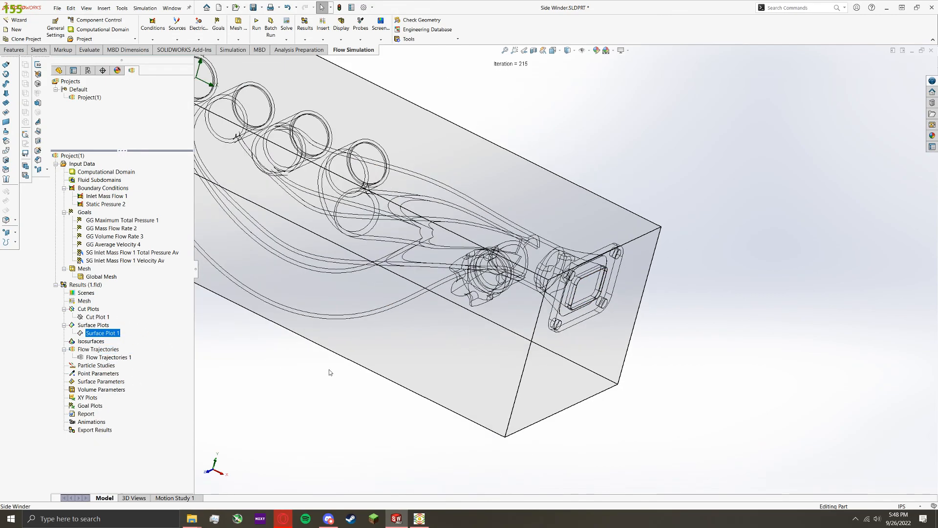
scroll(371, 297, "up", 2)
middle_click_drag(400, 293, 409, 250)
scroll(363, 124, "down", 2)
scroll(348, 154, "up", 1)
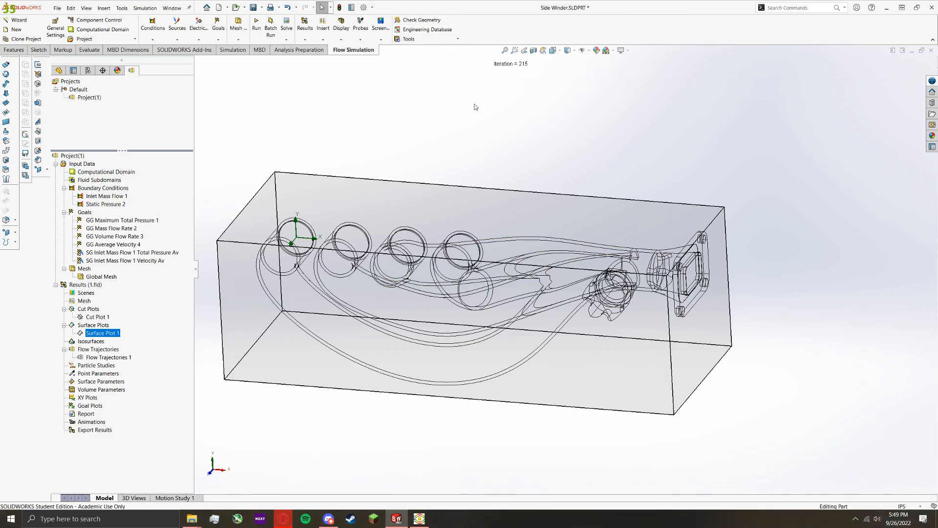
middle_click_drag(474, 239, 565, 62)
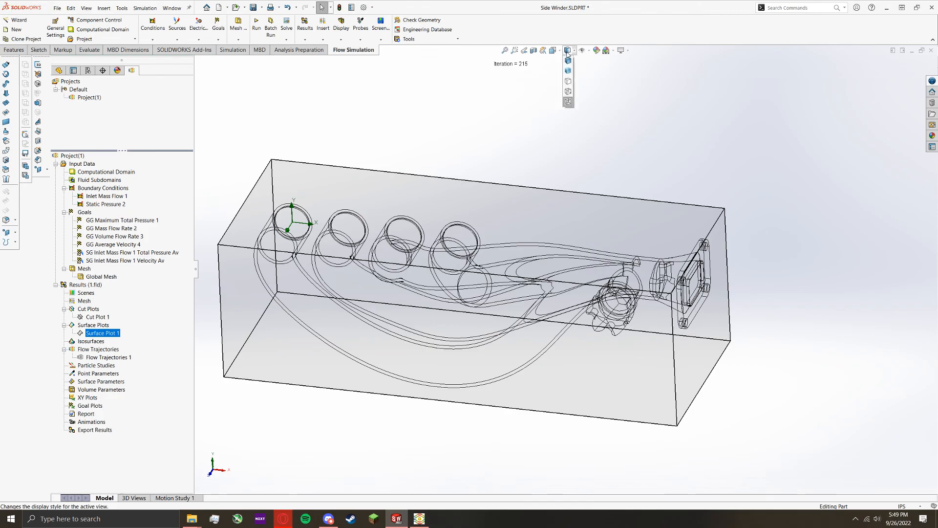
left_click(568, 61)
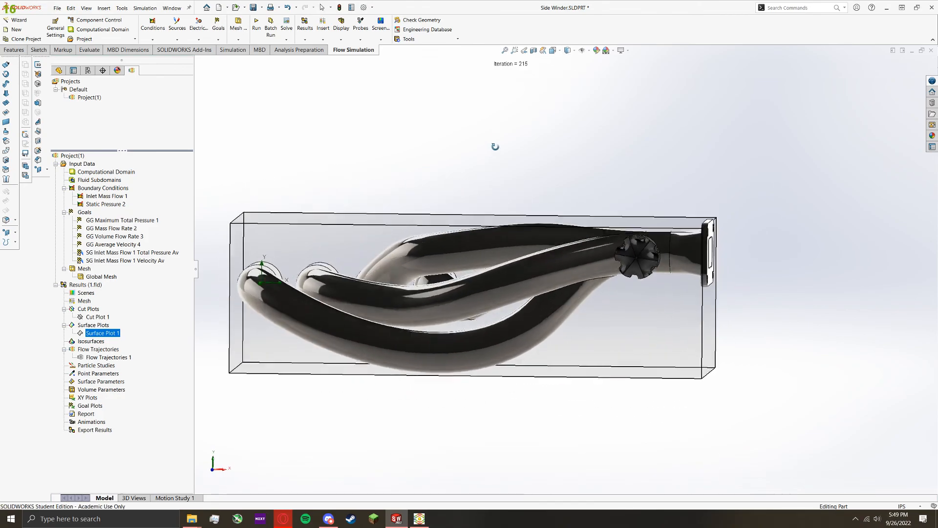